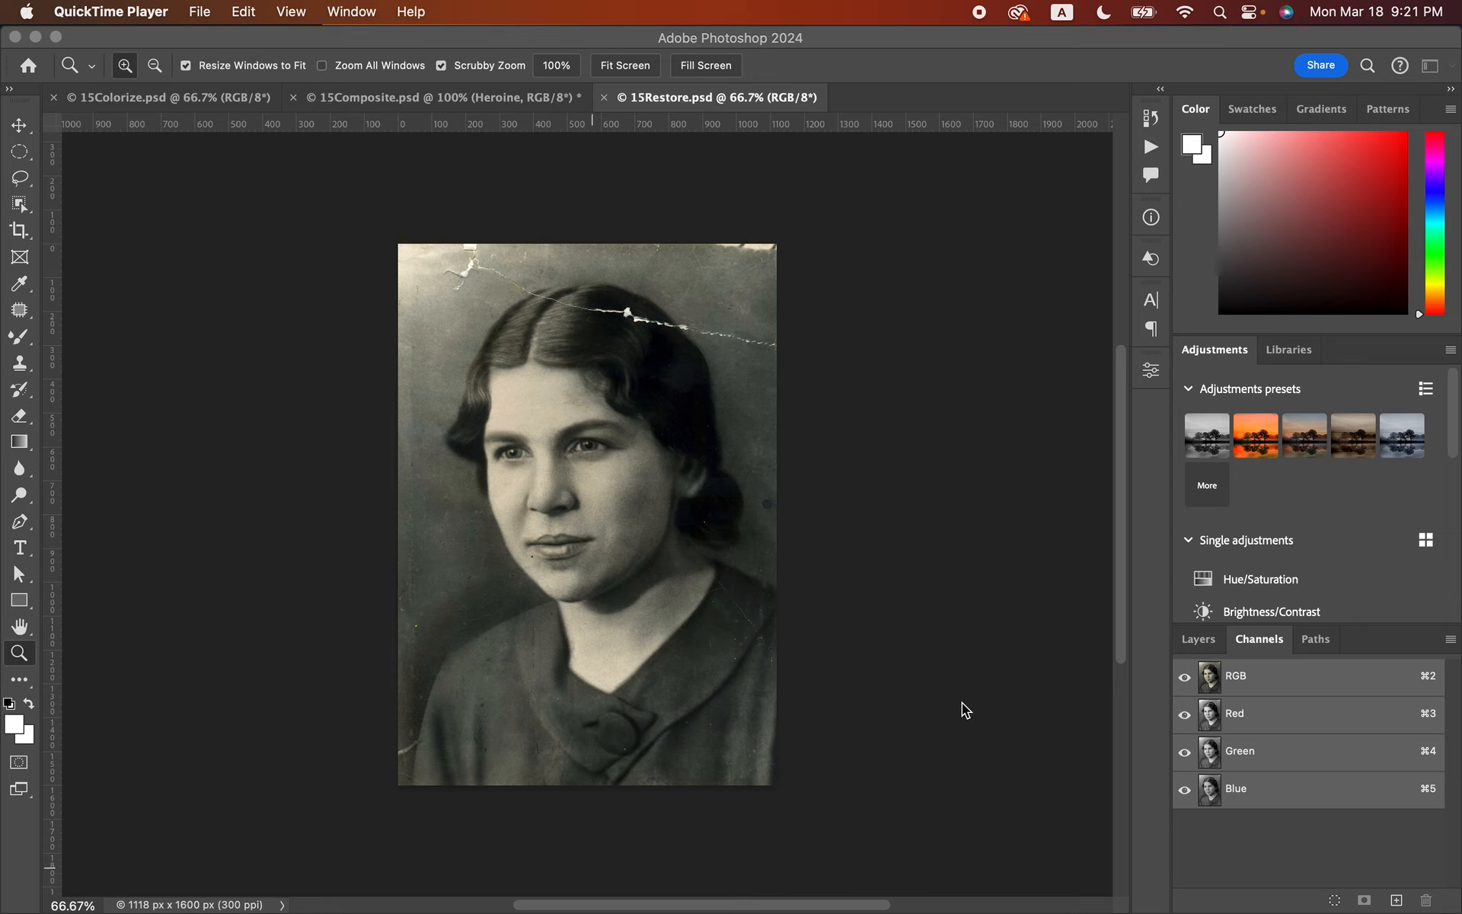
# Step: Open the Neural Filters workspace for the 15Restore.psd portrait and dismiss its welcome tour
pyautogui.click(965, 707)
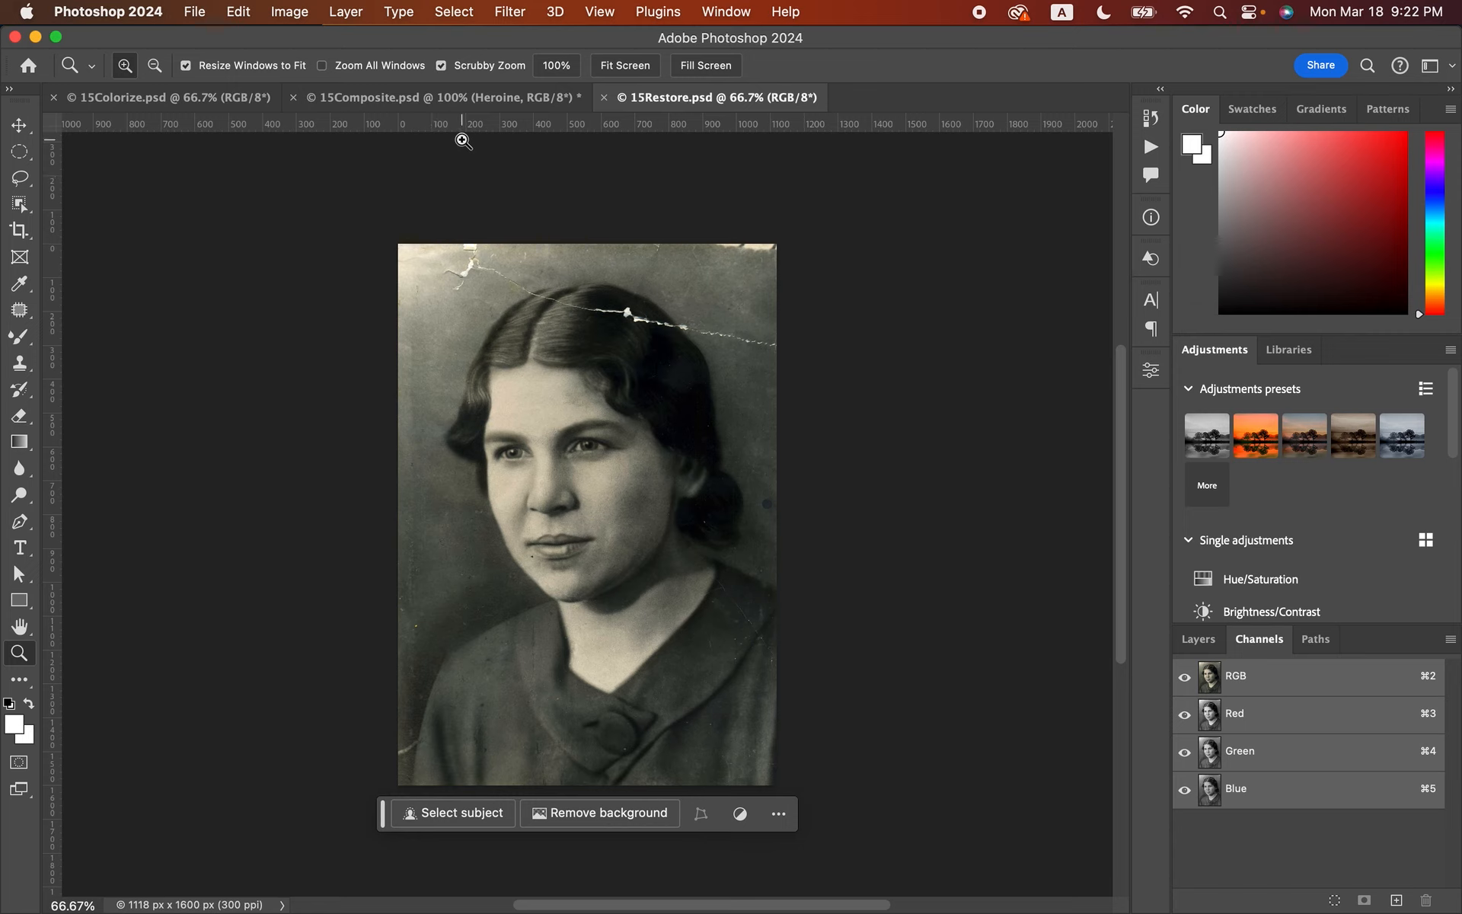
pyautogui.click(510, 12)
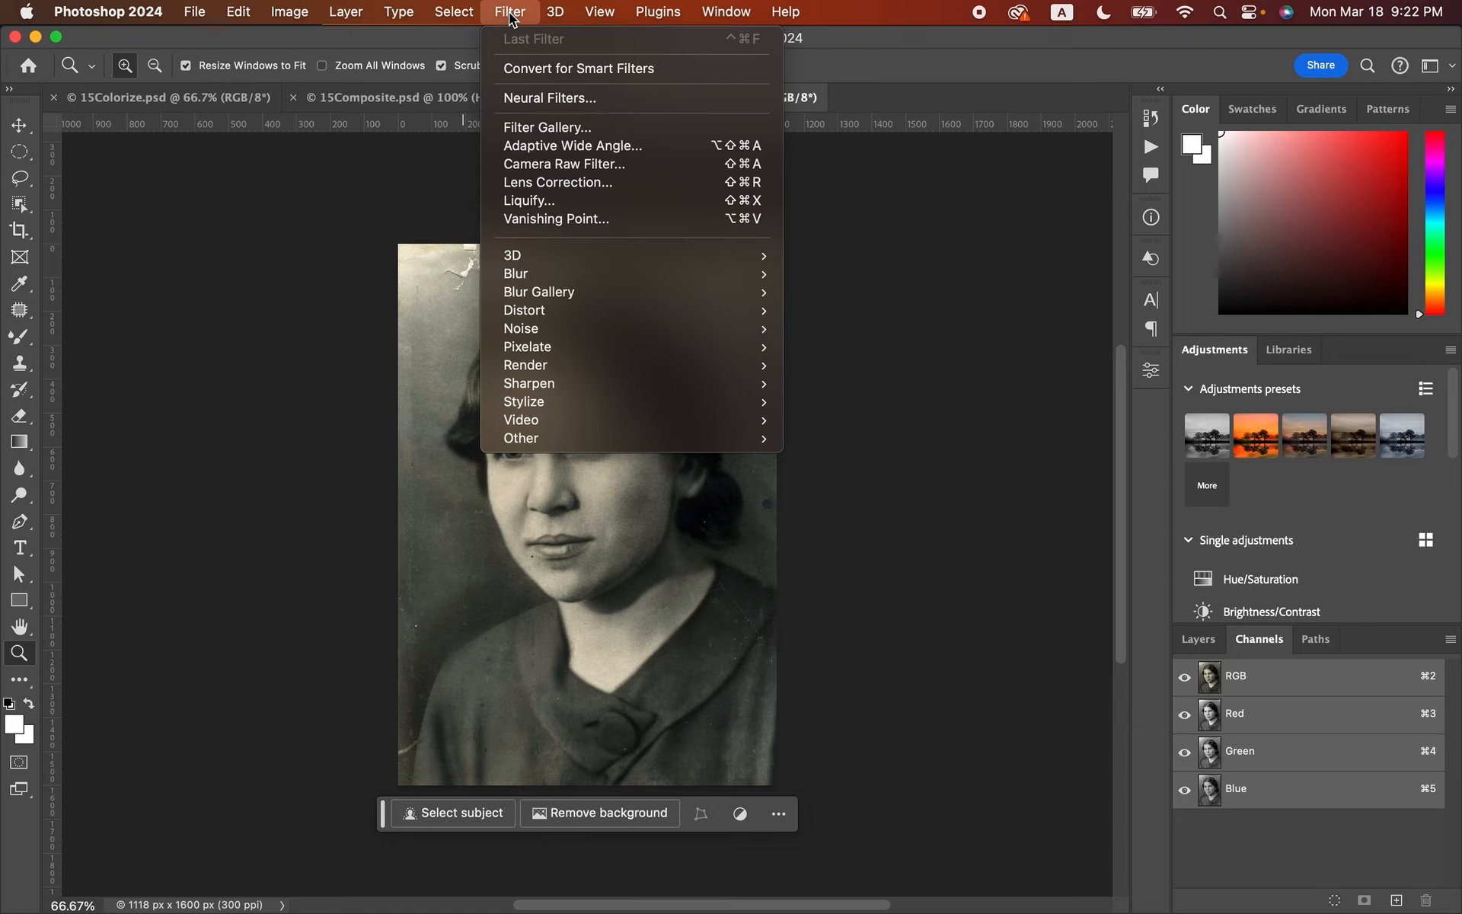
pyautogui.click(528, 98)
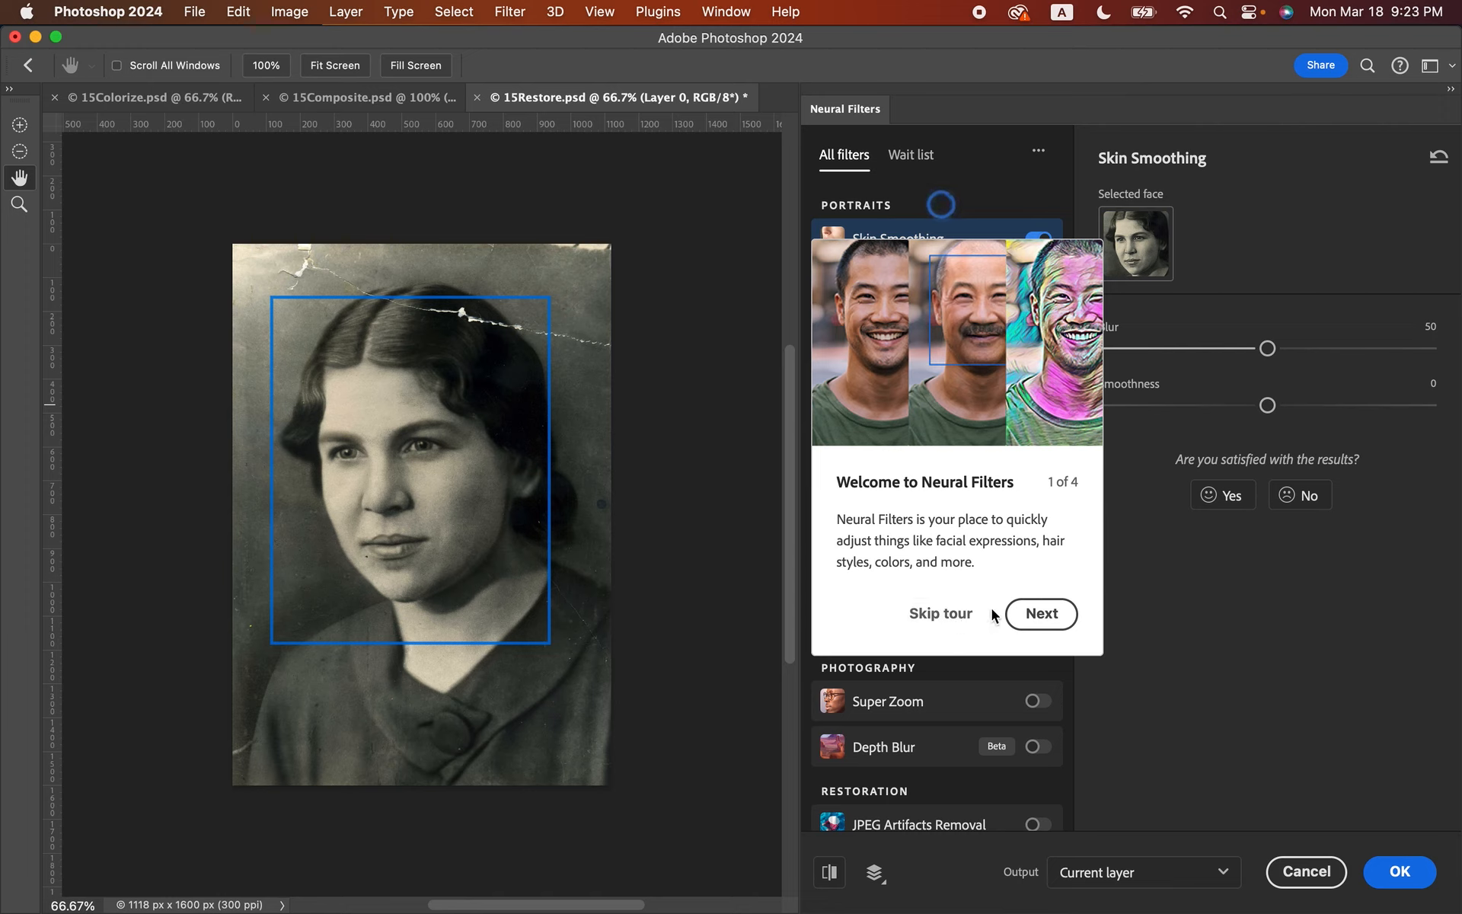
pyautogui.click(1035, 614)
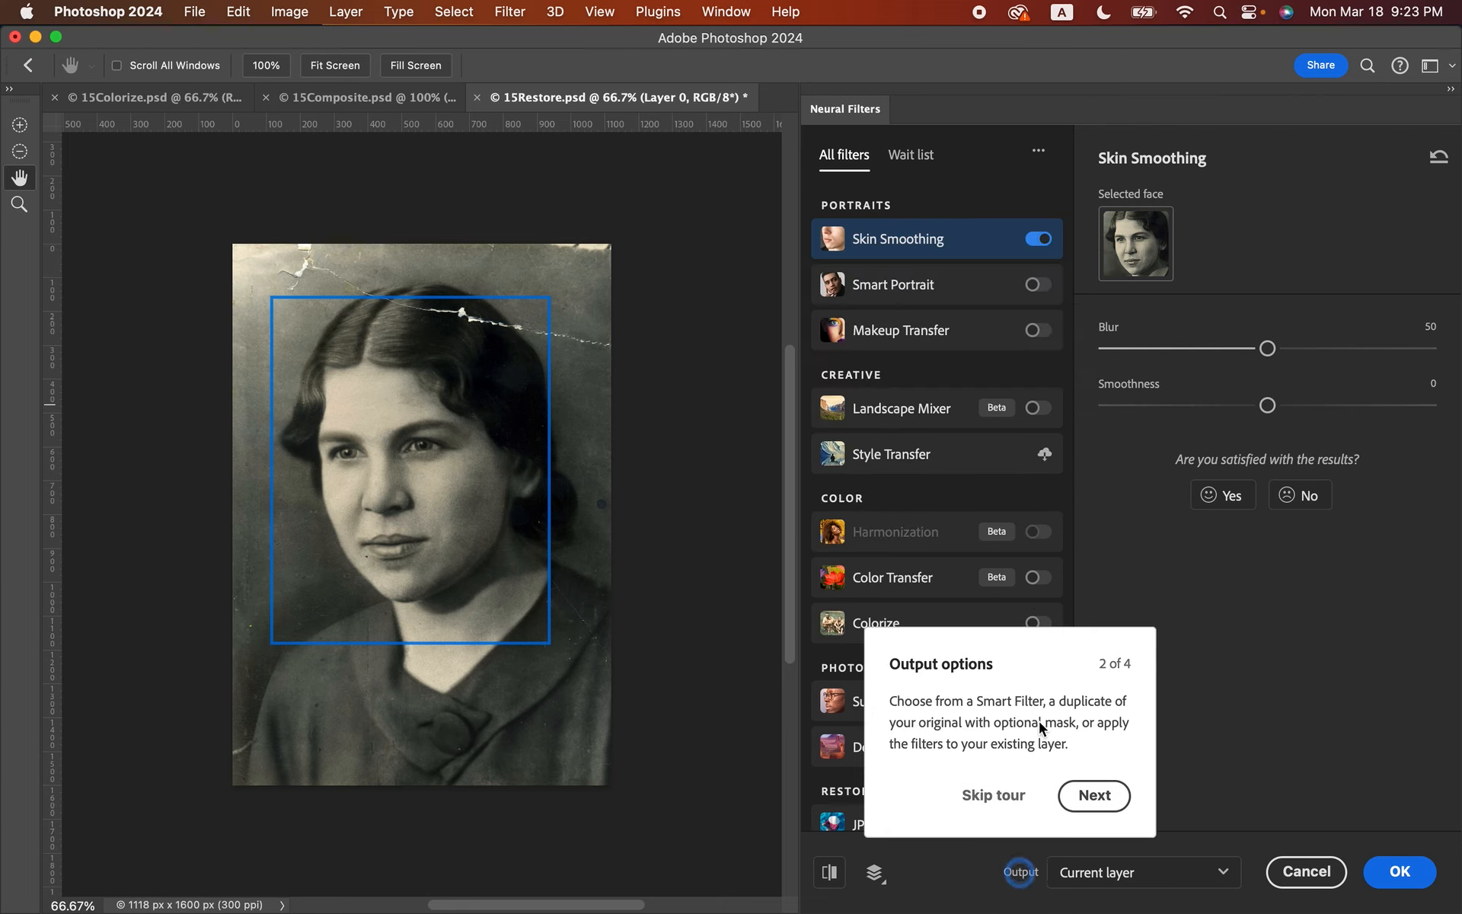
pyautogui.click(1077, 798)
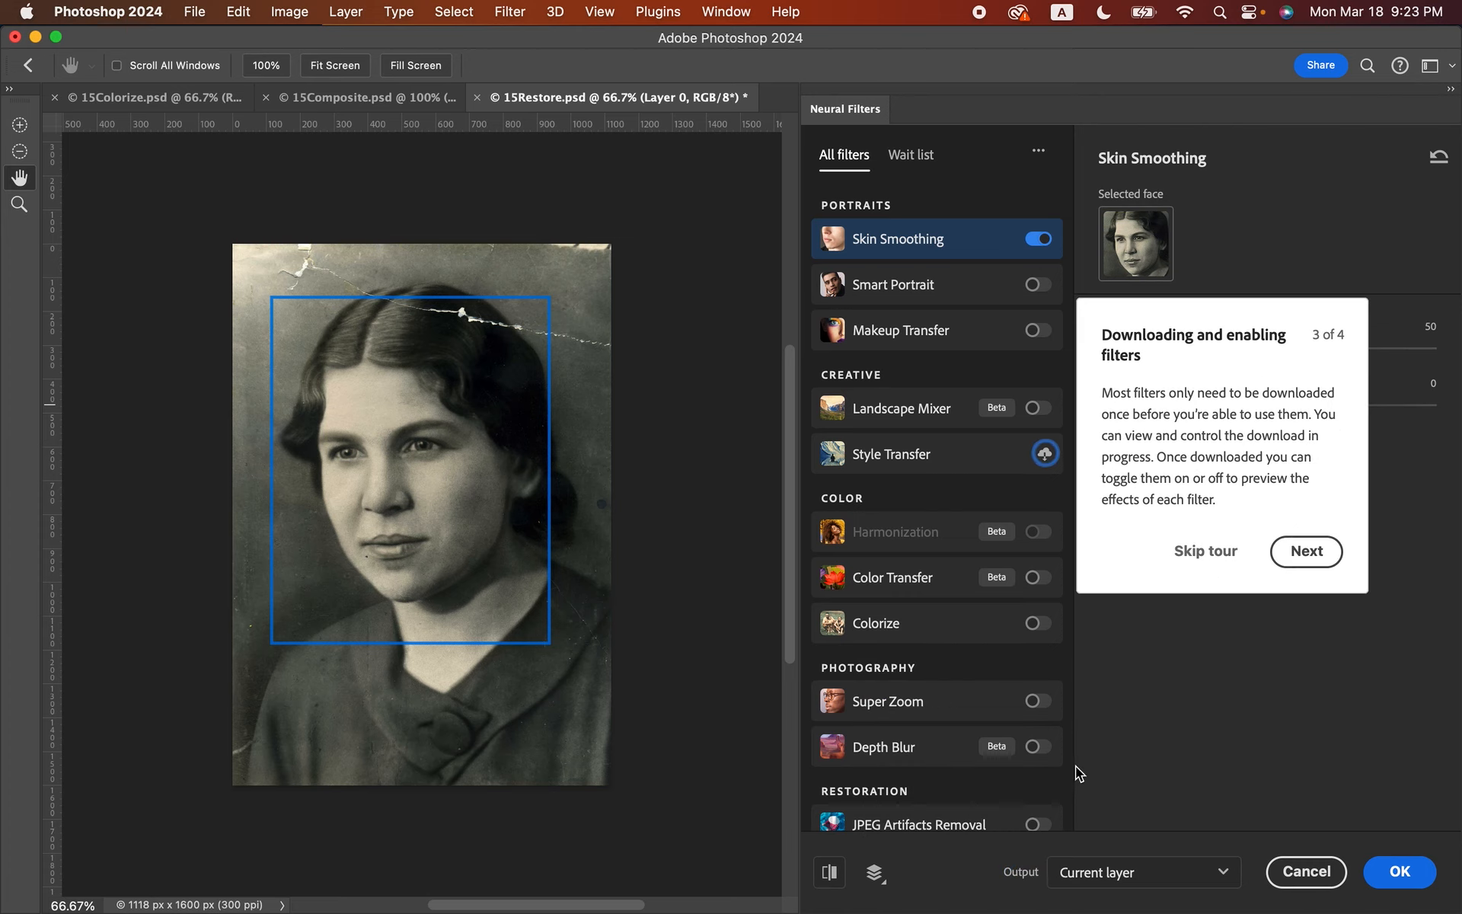
pyautogui.click(1230, 546)
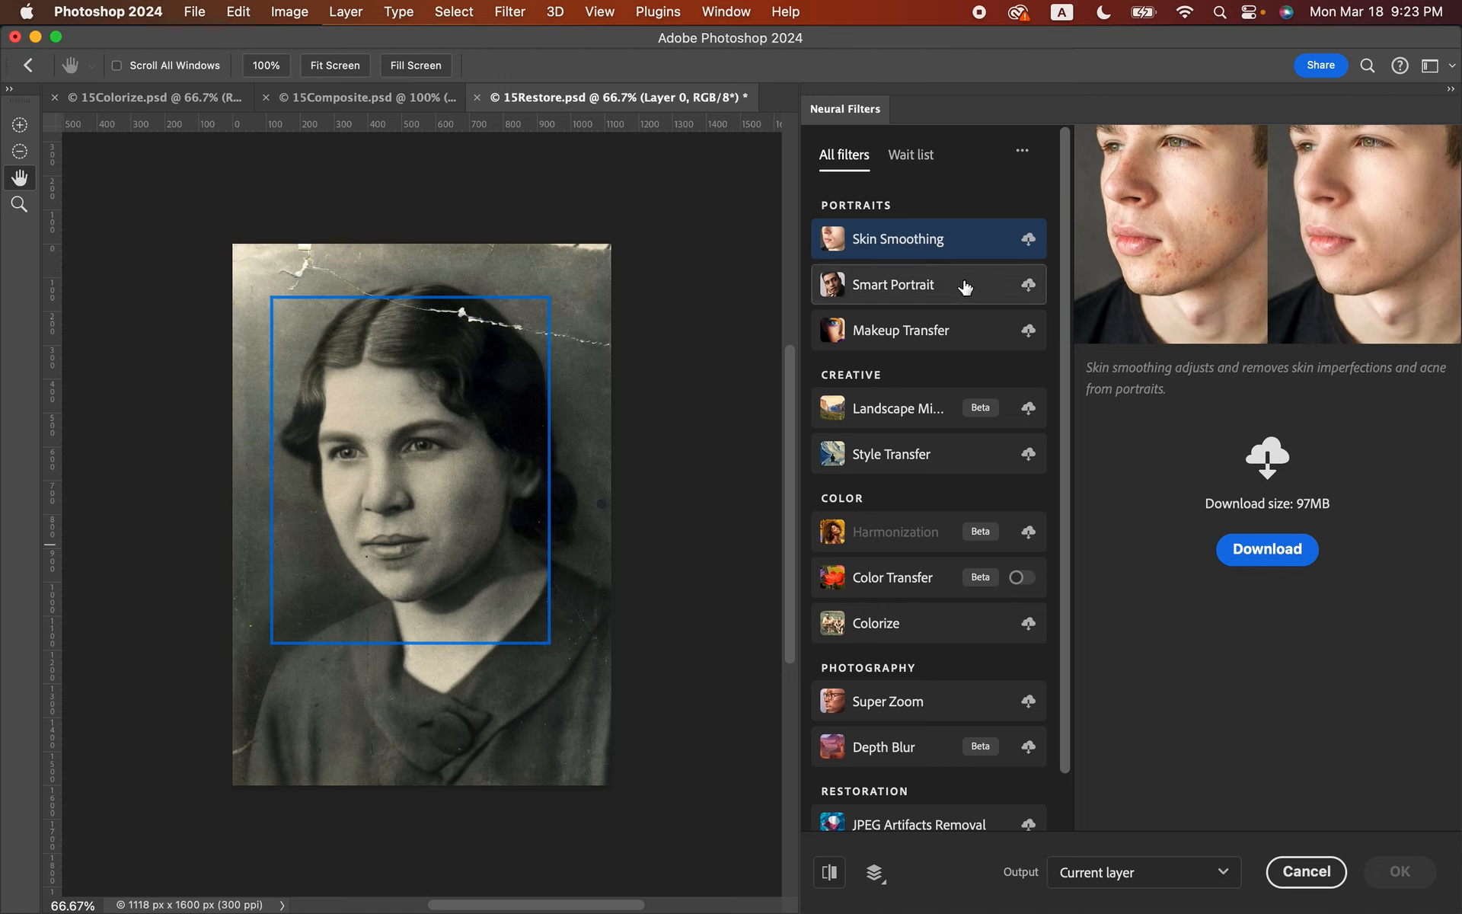
# Step: Examine the descriptions of the available neural filters, from Smart Portrait through Harmonization to JPEG Artifacts Removal and Photo Restoration
pyautogui.moveTo(964, 286)
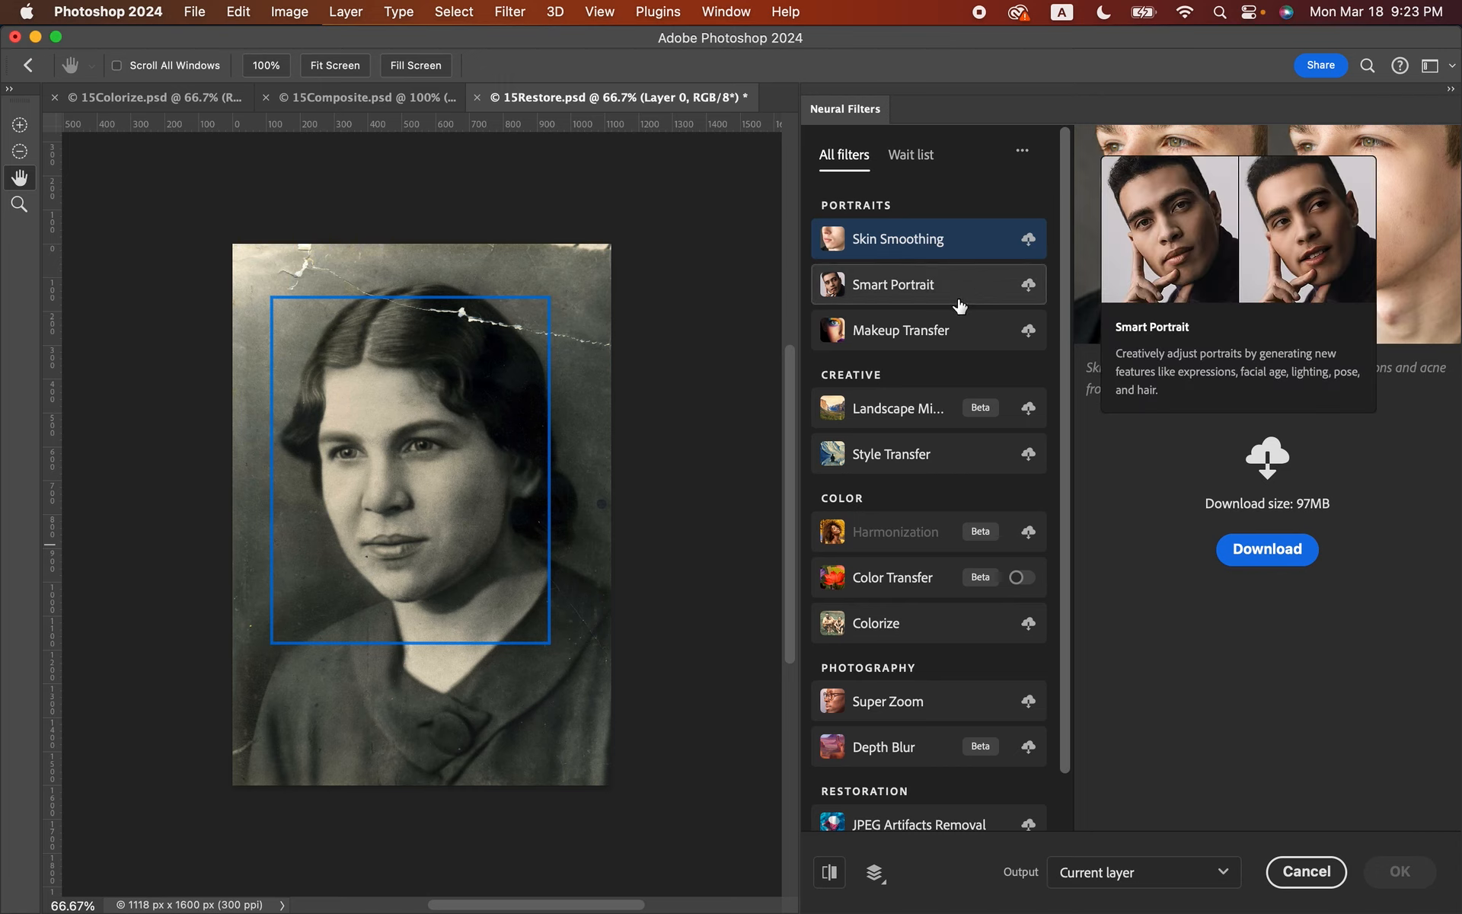
pyautogui.moveTo(945, 332)
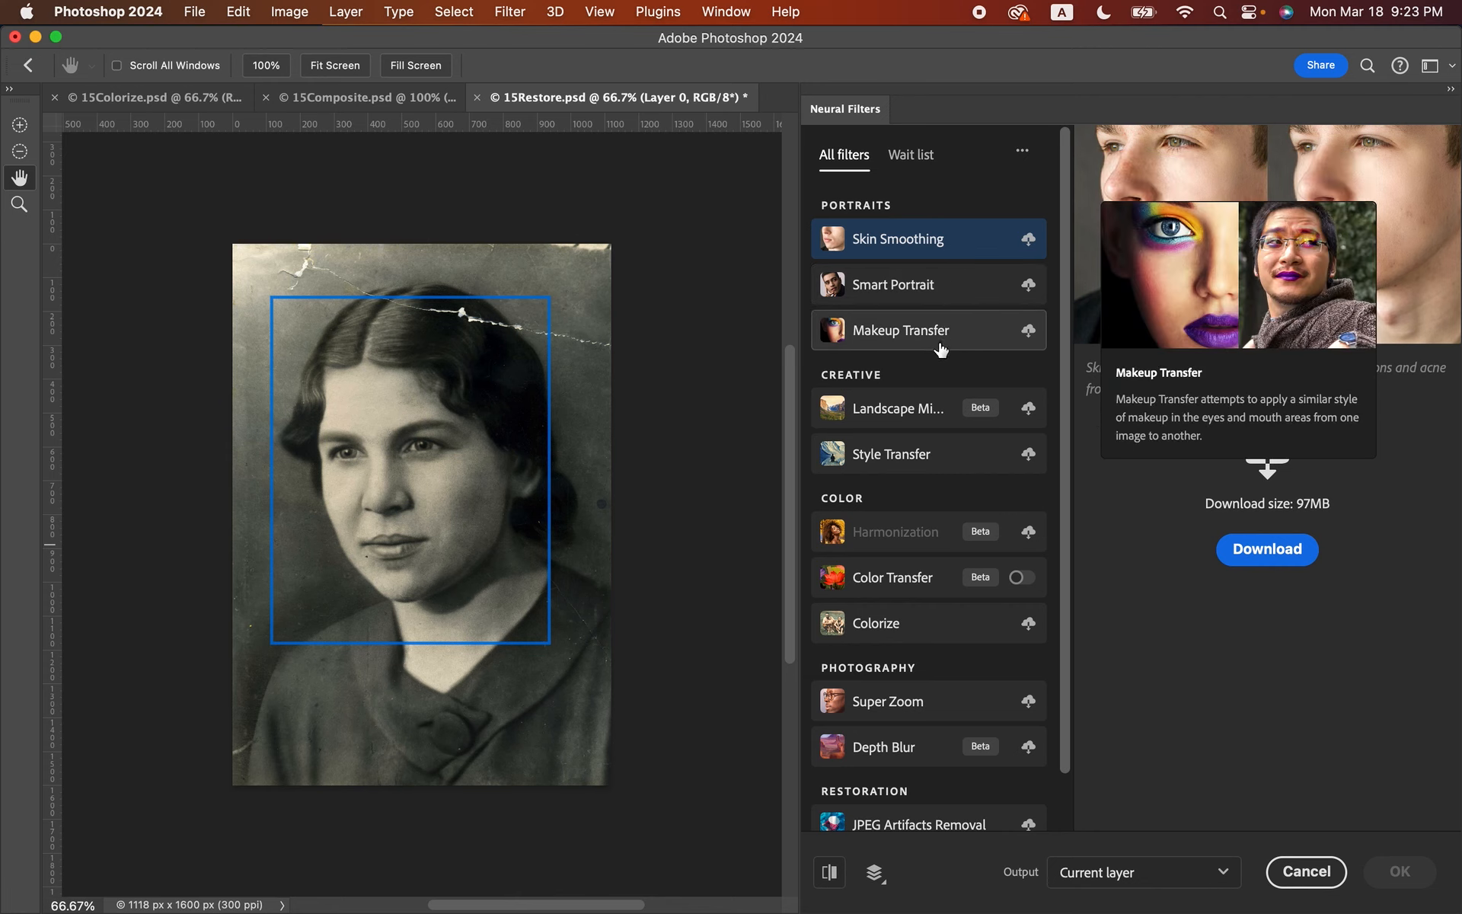
pyautogui.moveTo(924, 413)
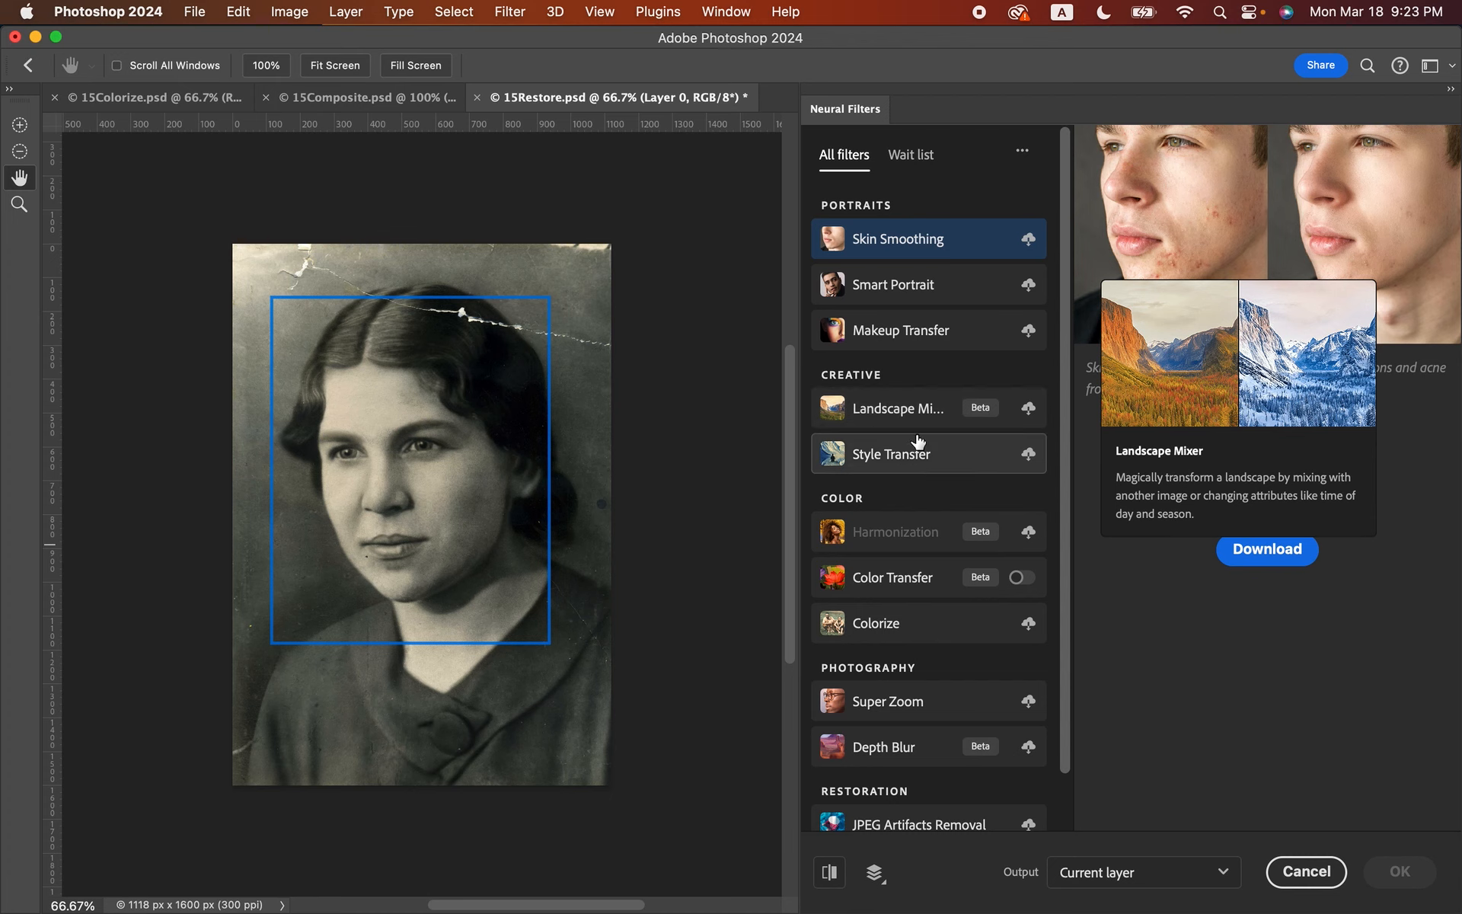
pyautogui.moveTo(916, 454)
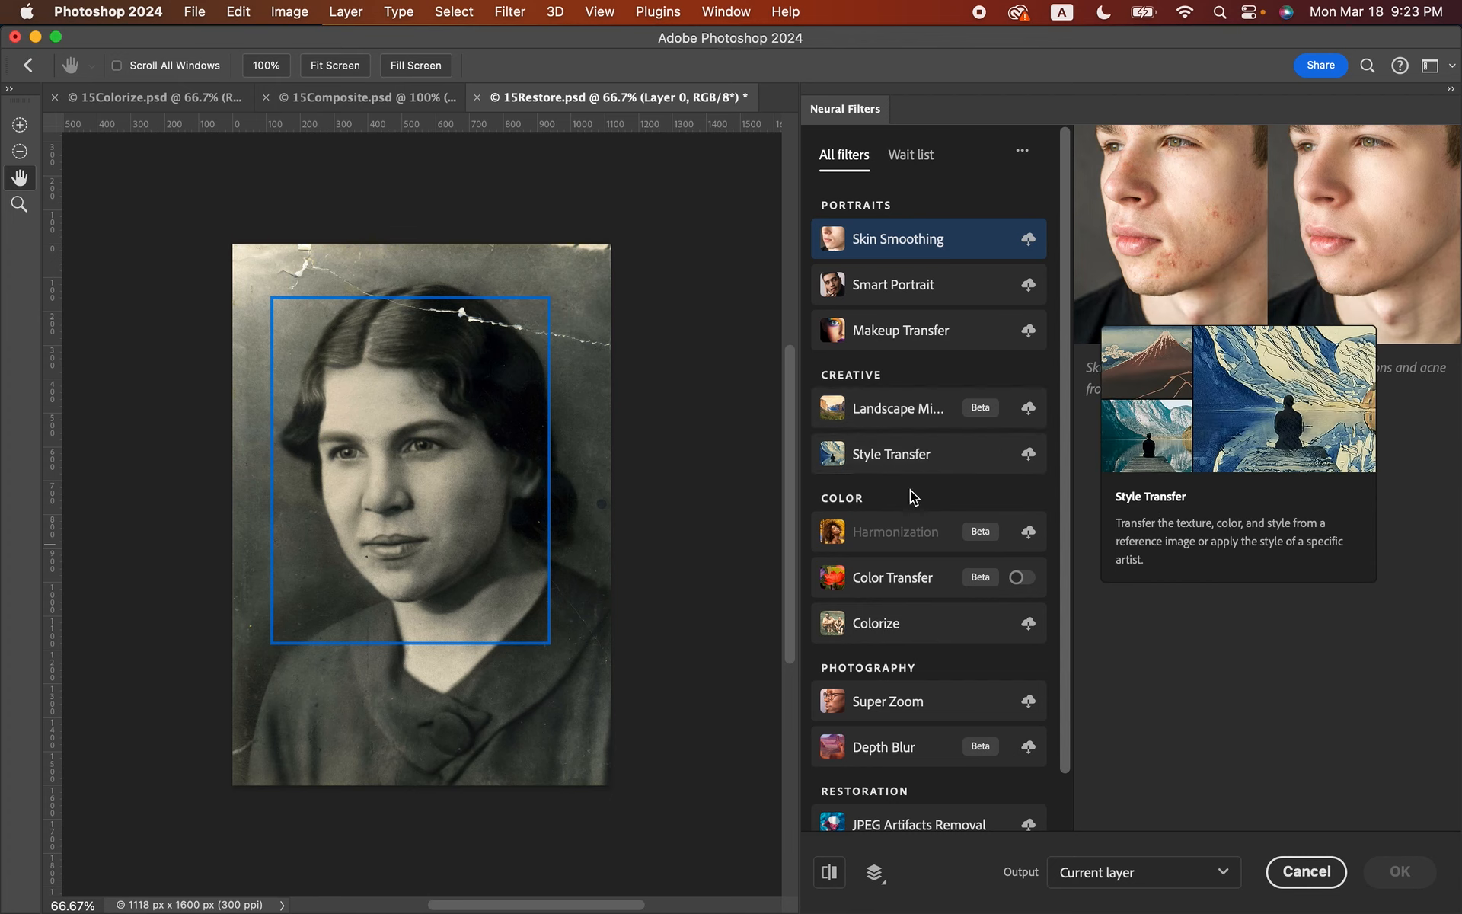
pyautogui.moveTo(907, 537)
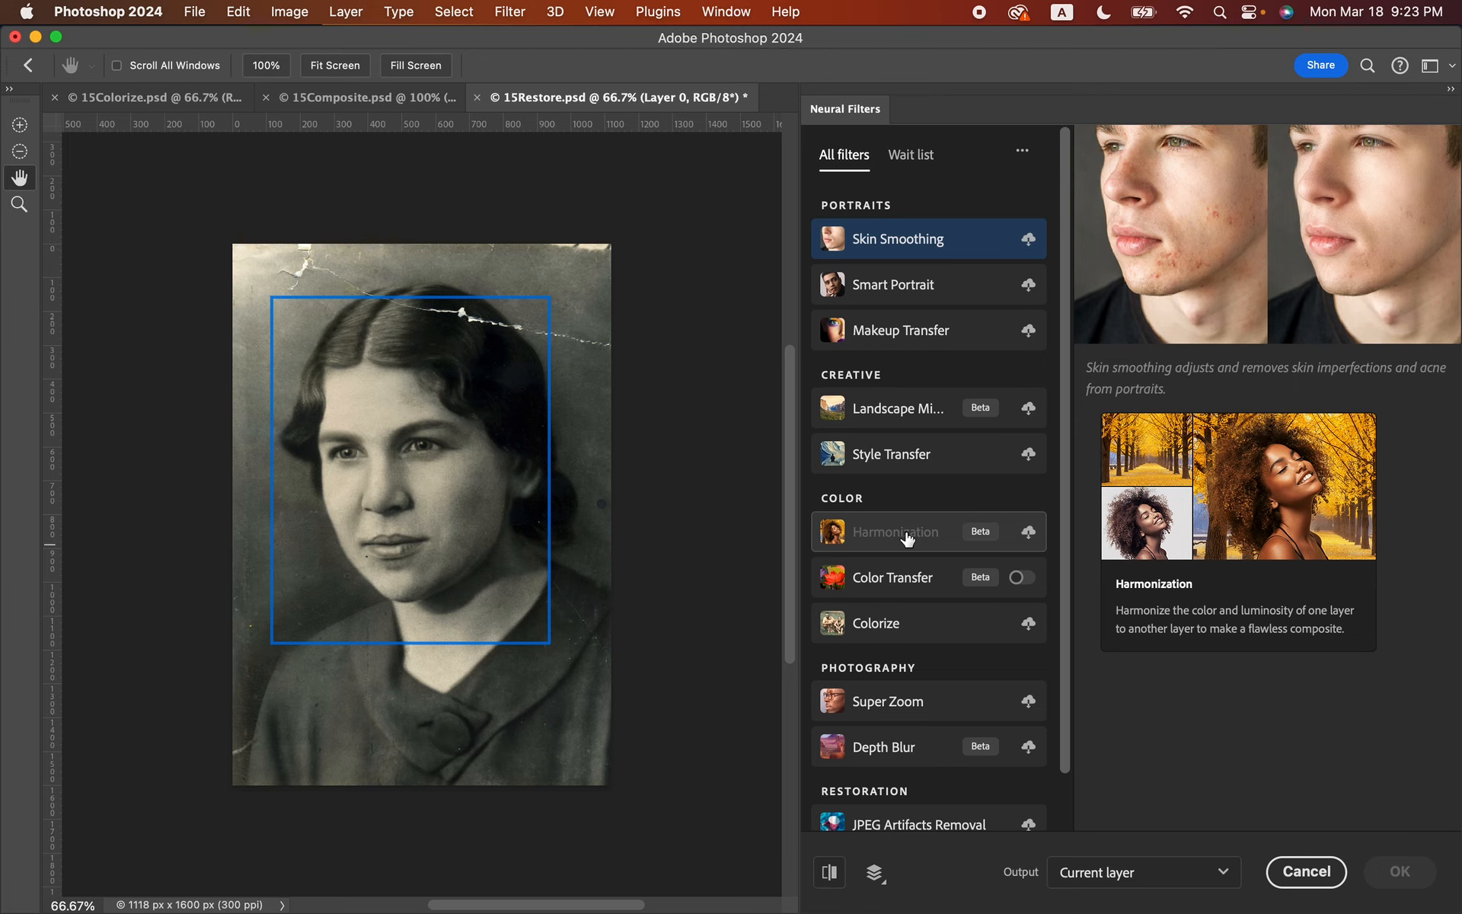
pyautogui.scroll(-2, 906, 538)
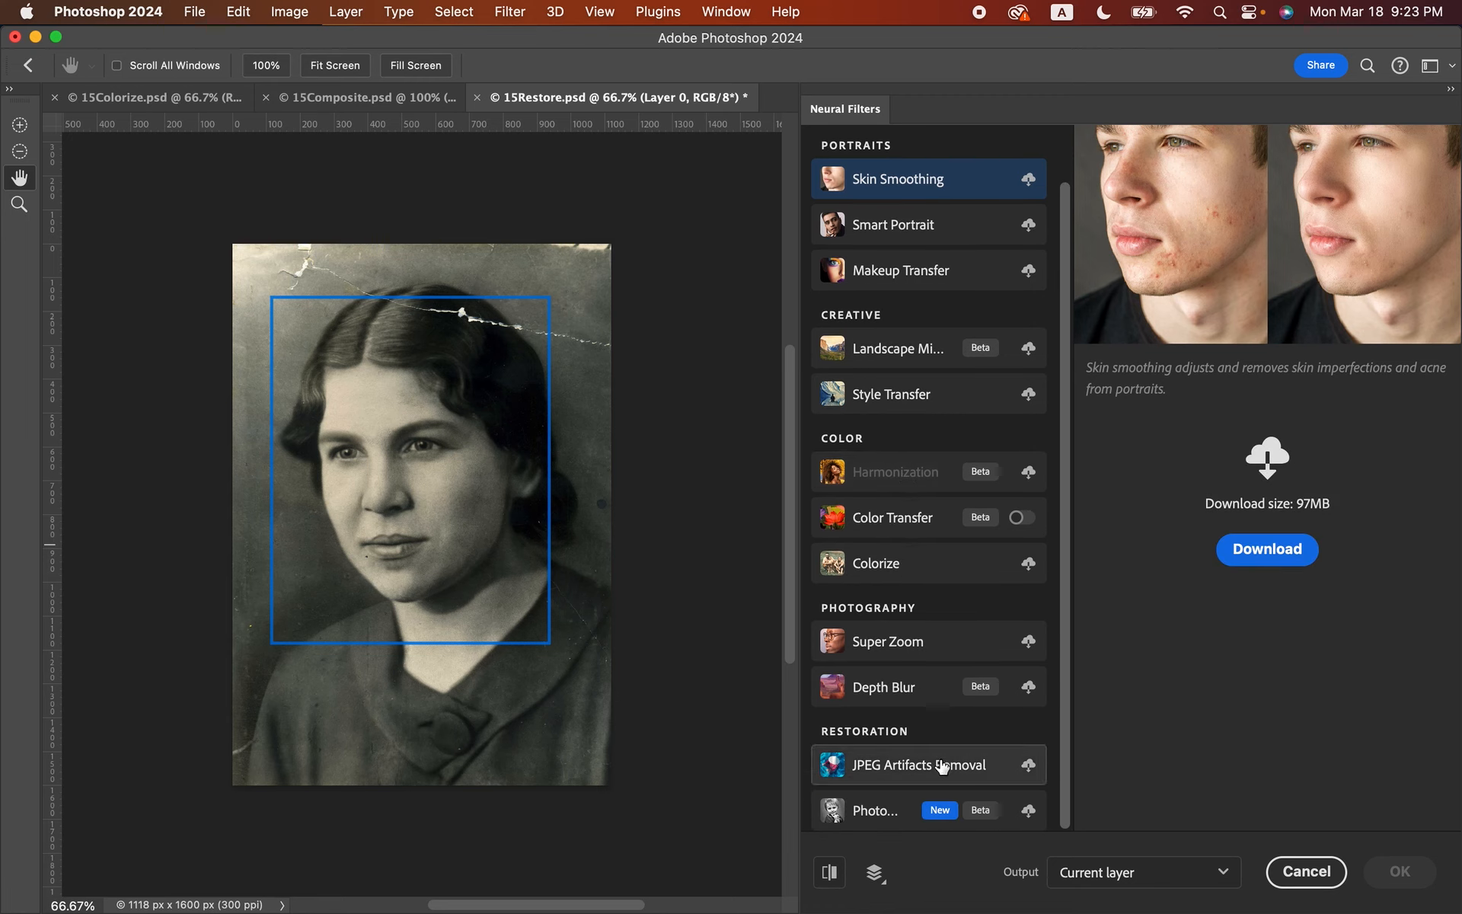
pyautogui.moveTo(943, 767)
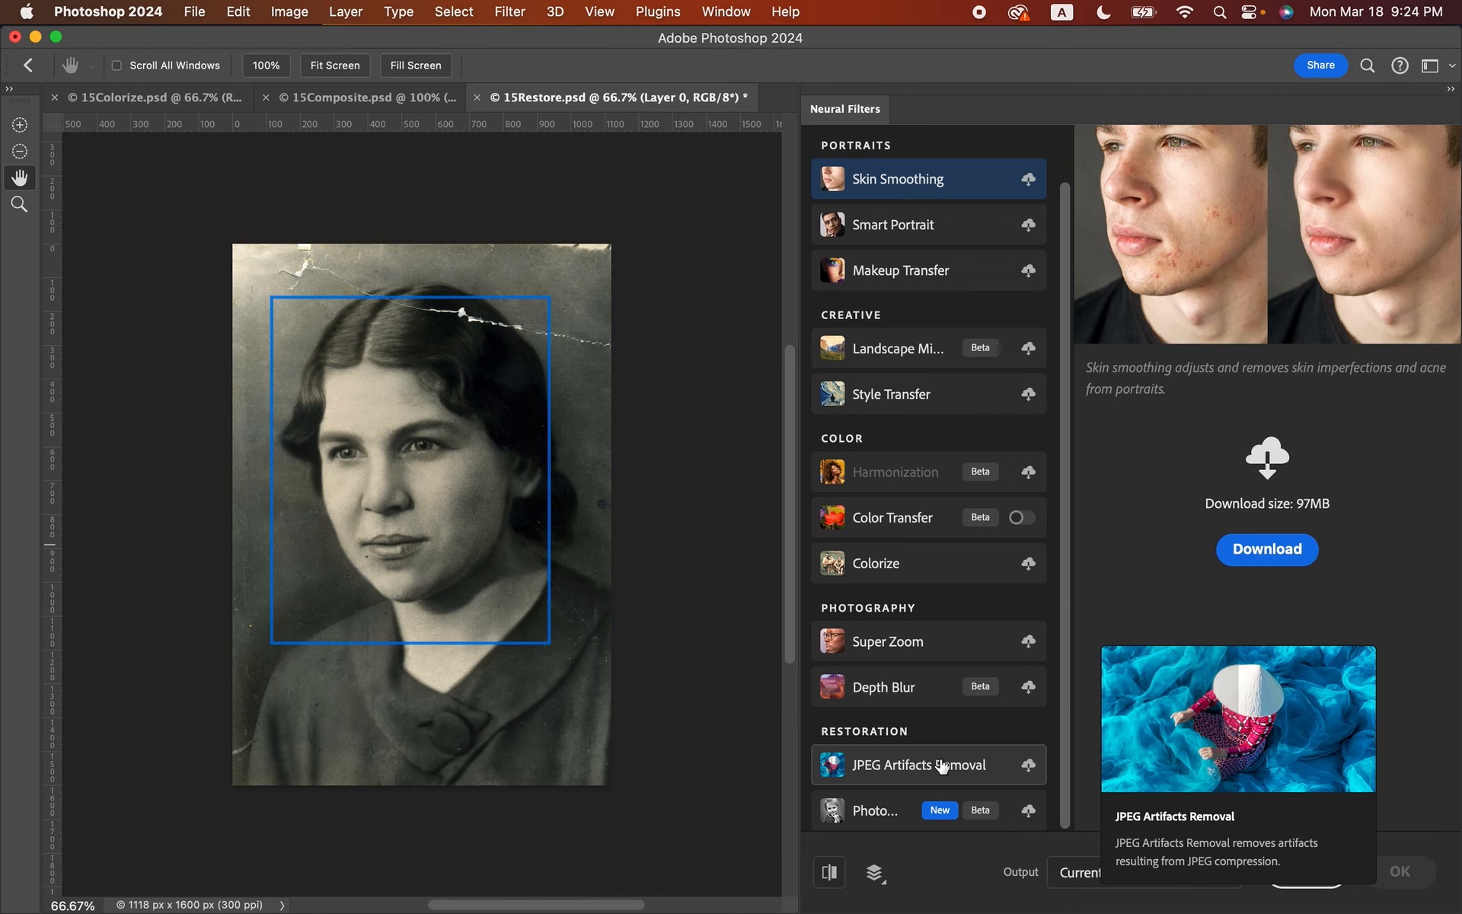
pyautogui.moveTo(930, 818)
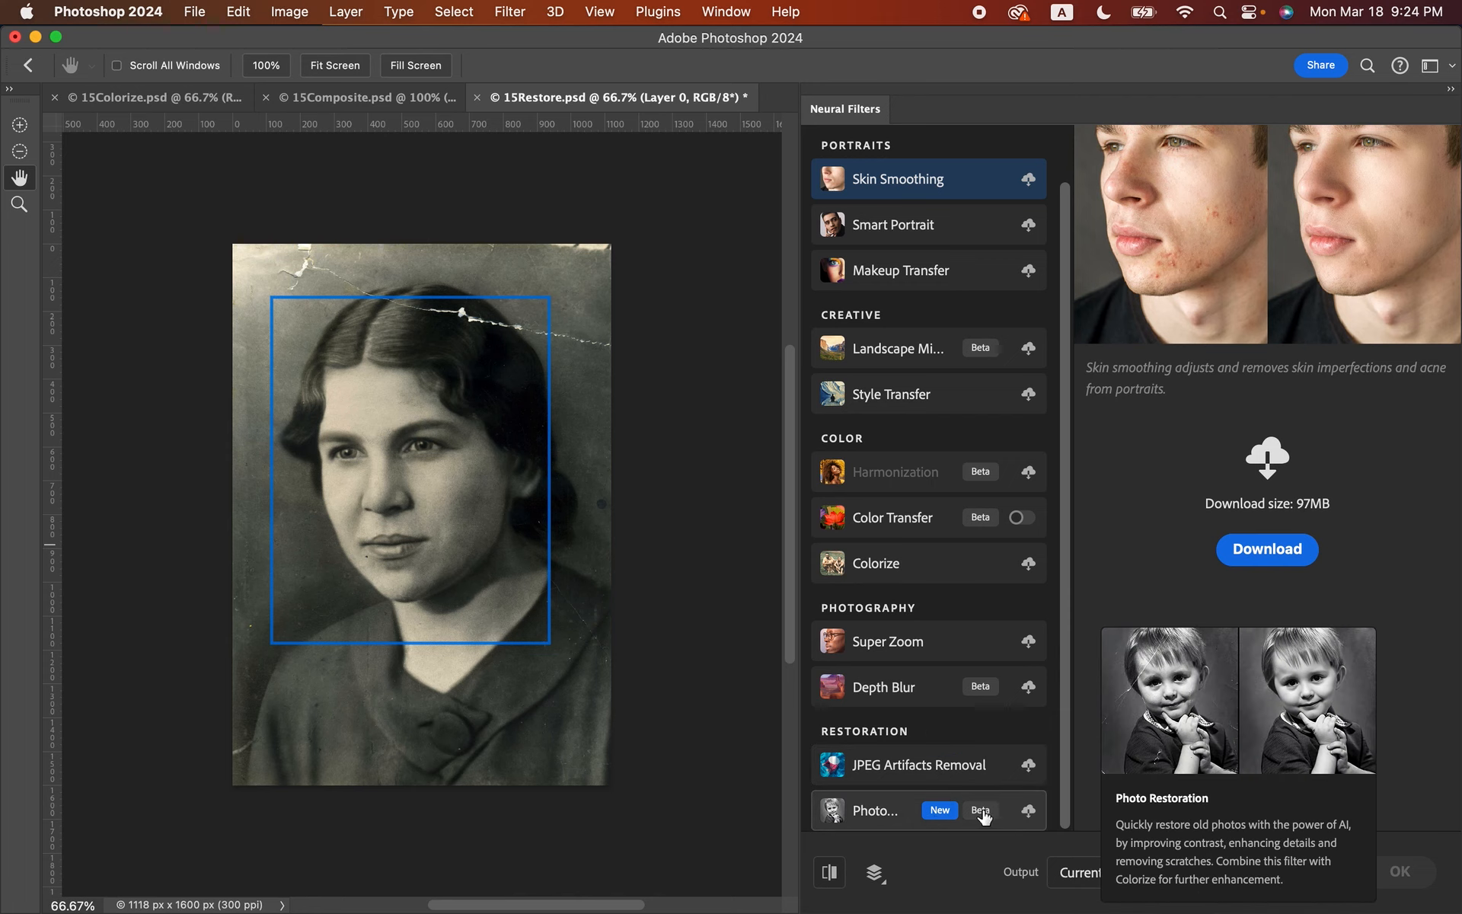
# Step: Download the Photo Restoration neural filter
pyautogui.click(1028, 812)
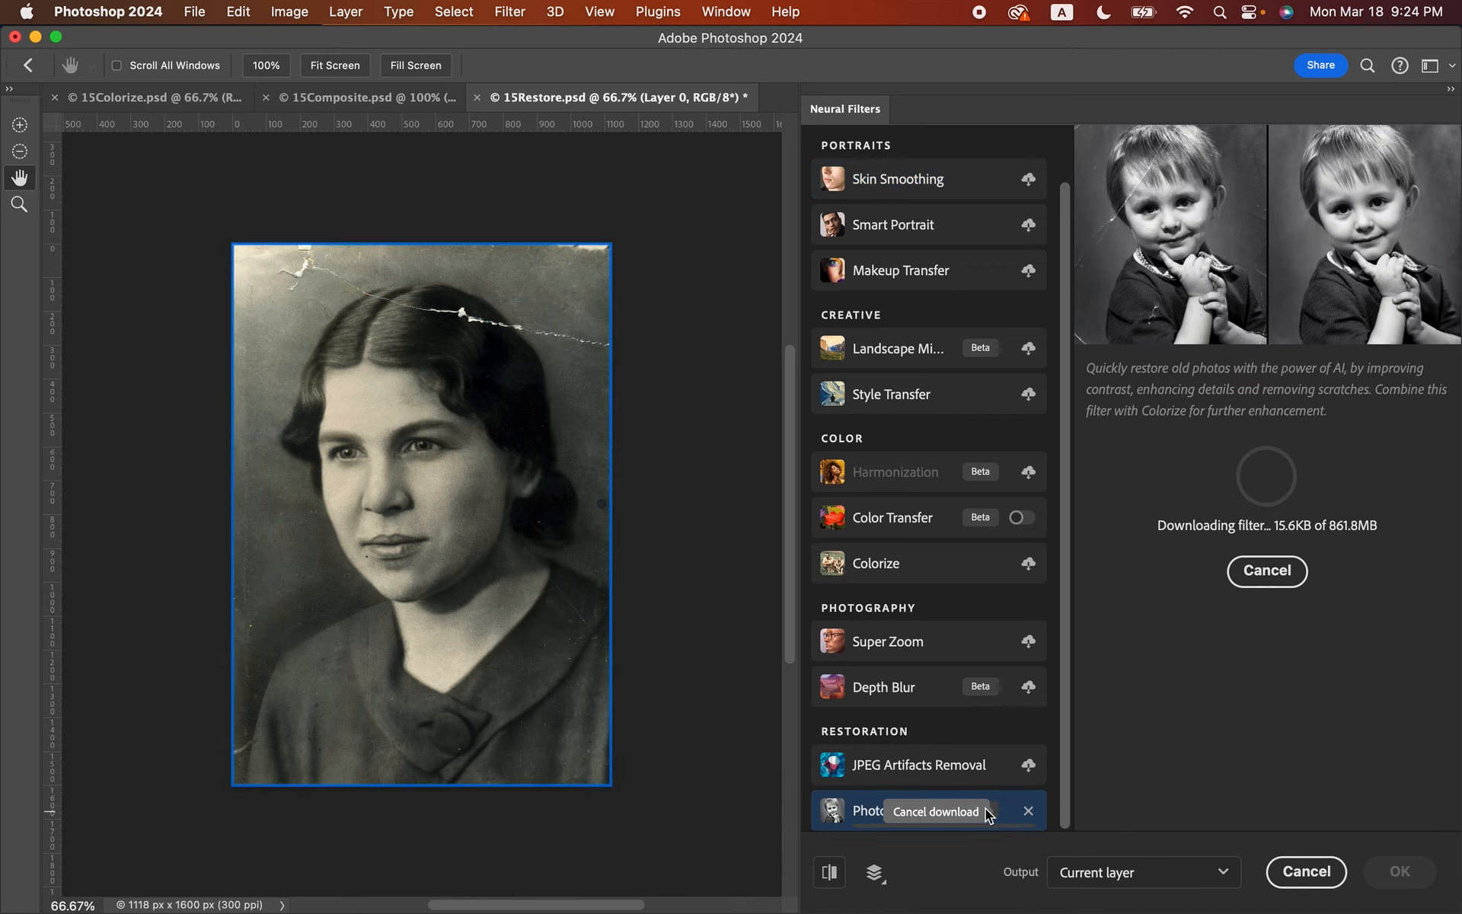
pyautogui.scroll(-7, 964, 801)
pyautogui.hscroll(-3, 965, 801)
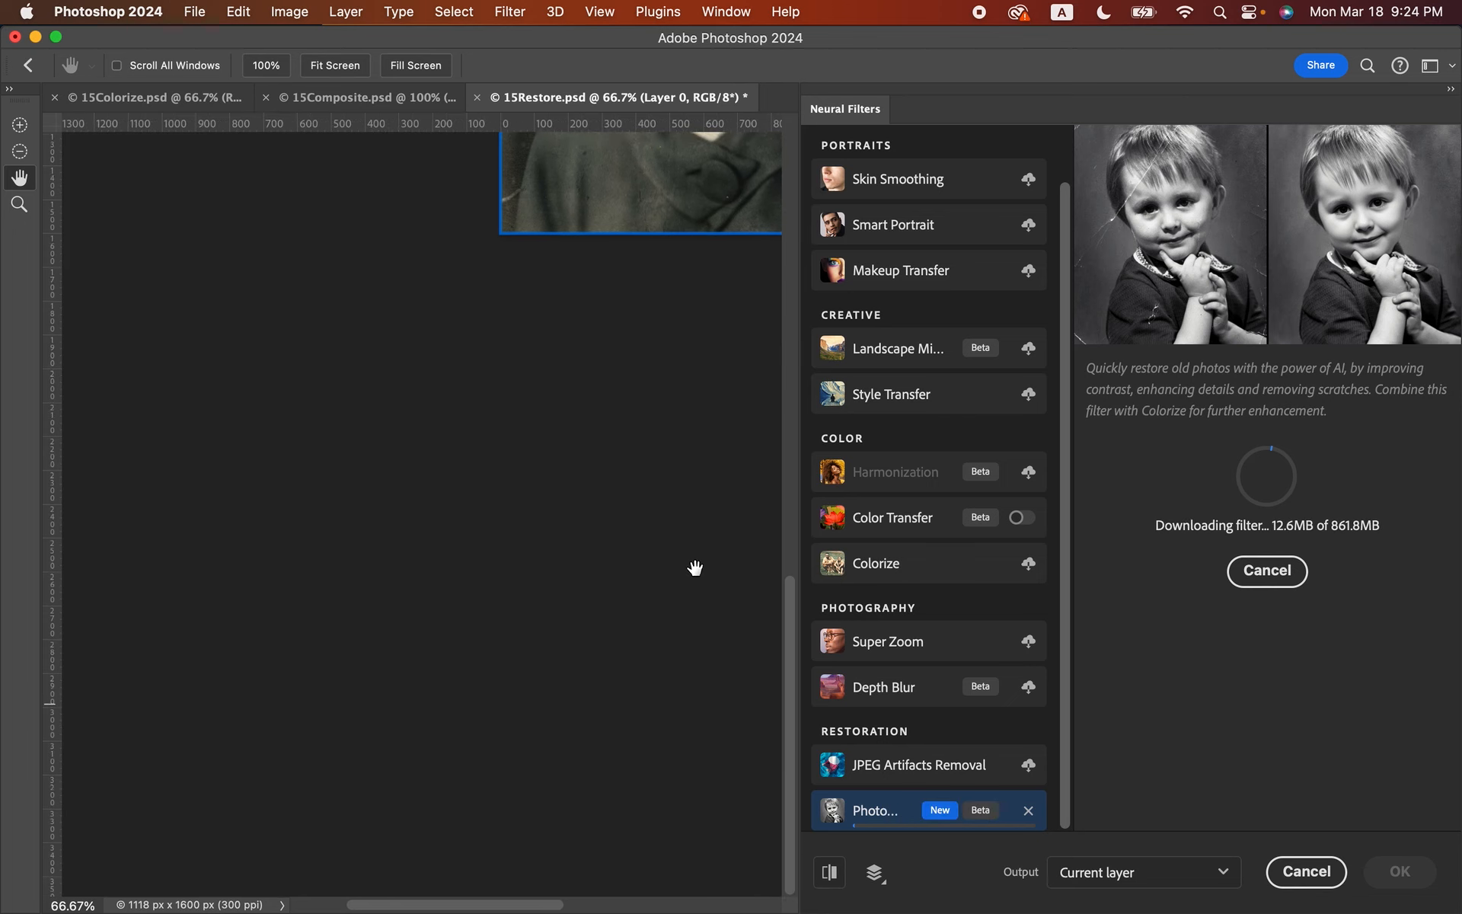
pyautogui.scroll(3, 696, 568)
pyautogui.scroll(10, 696, 567)
pyautogui.hscroll(5, 695, 567)
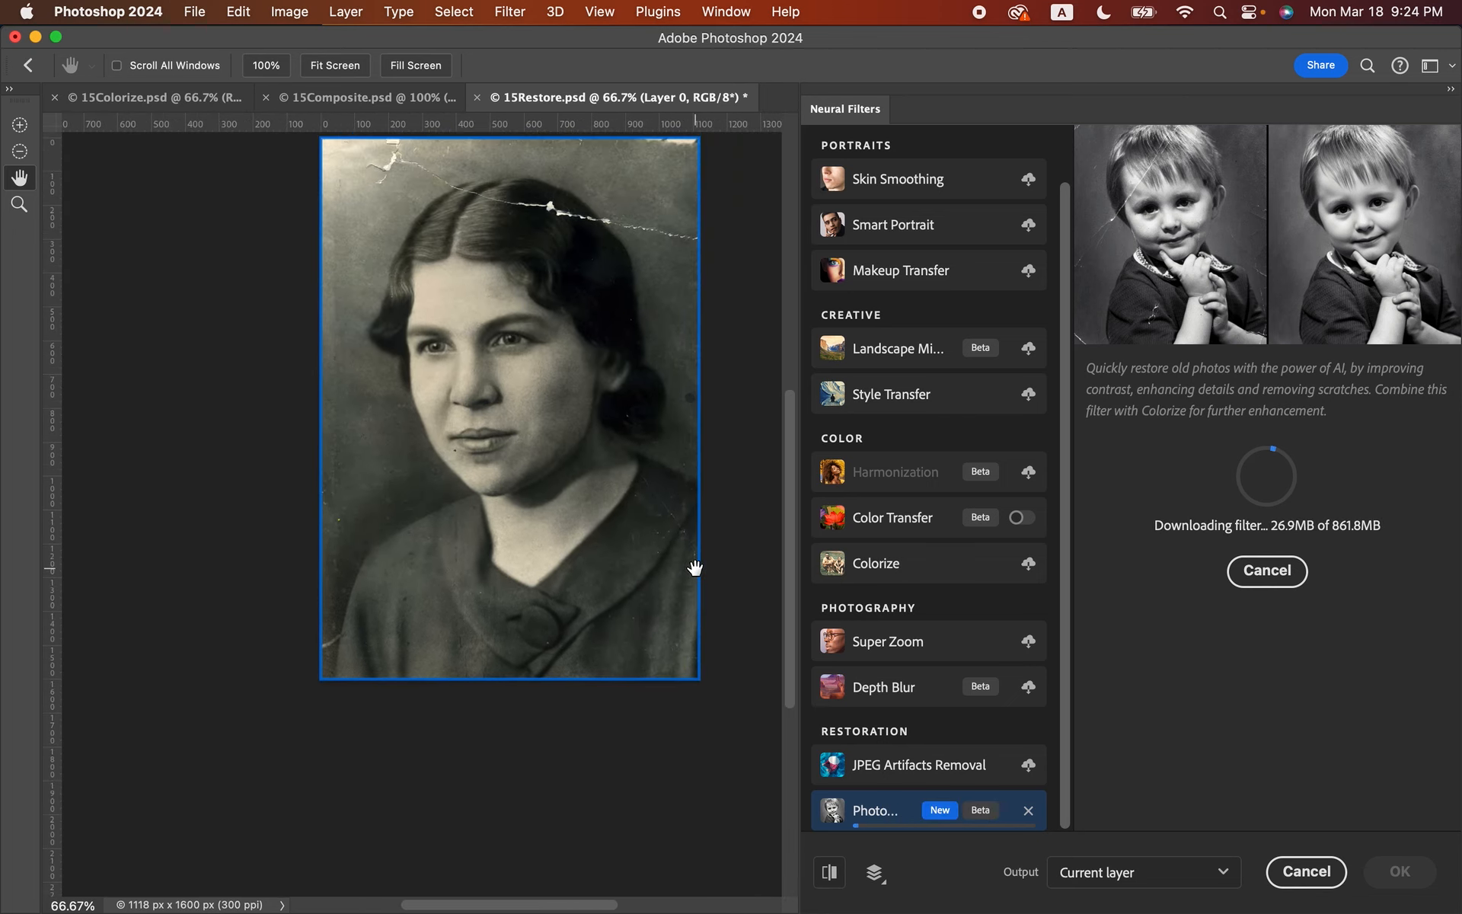
pyautogui.scroll(-4, 696, 567)
pyautogui.hscroll(-1, 695, 567)
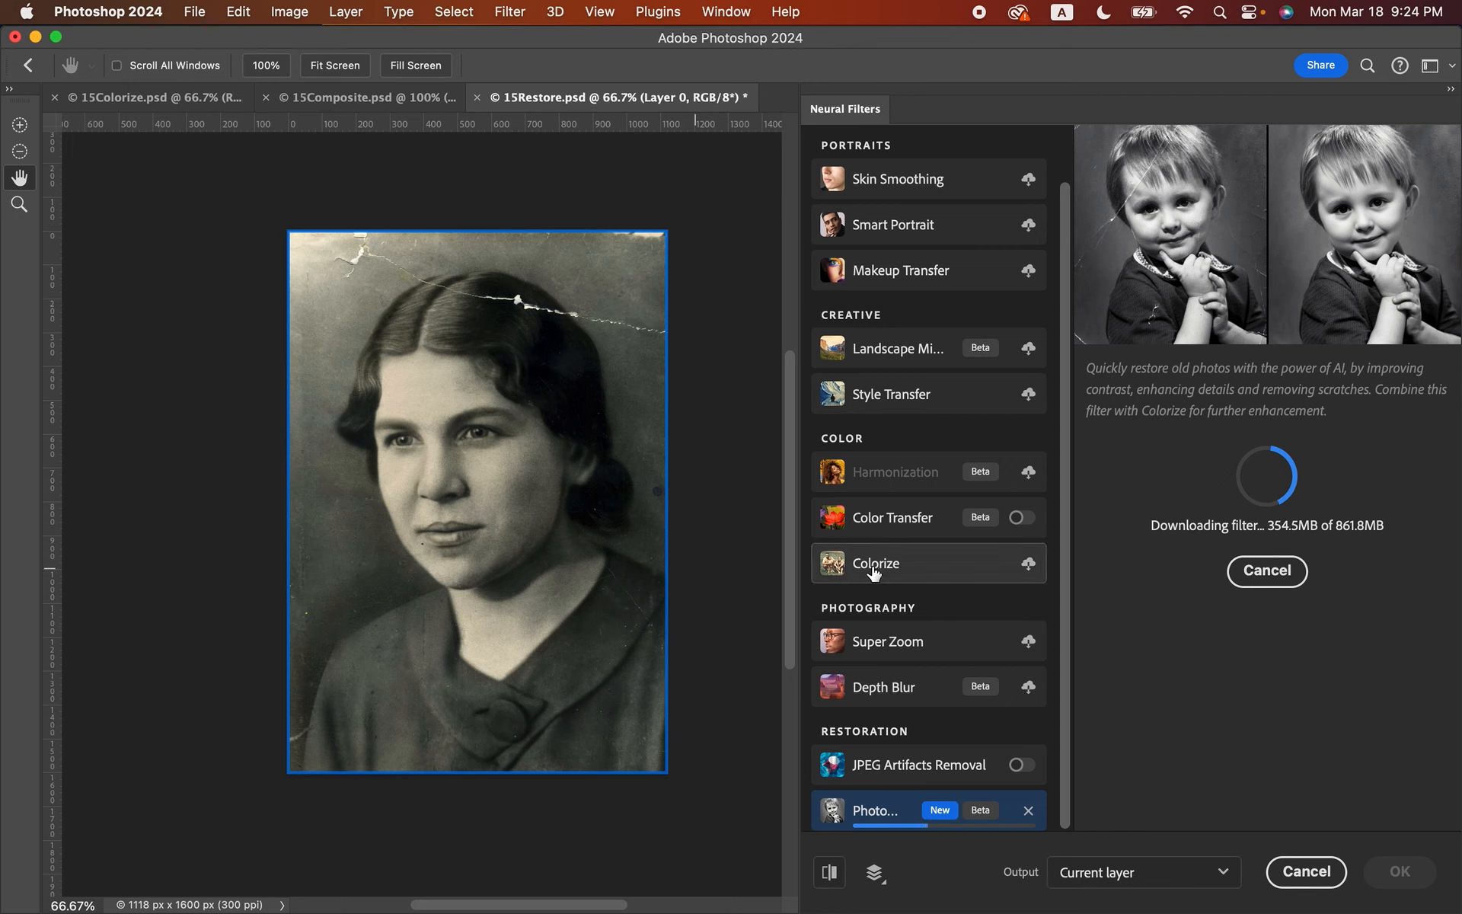
# Step: Check which neural filters are on the wait list, and return to the list of all filters
pyautogui.moveTo(874, 572)
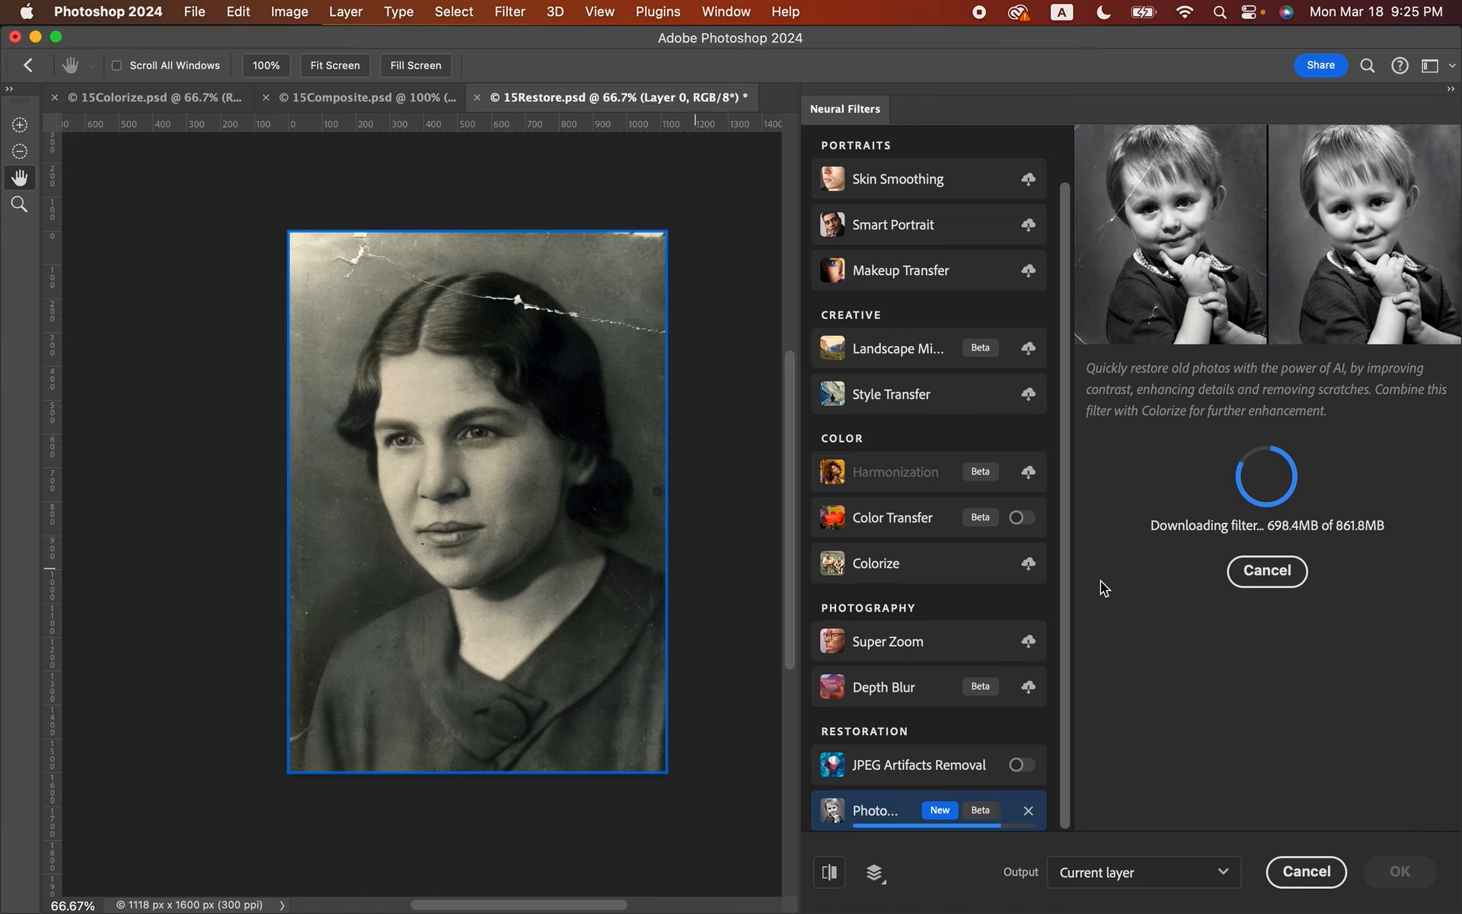
pyautogui.moveTo(1118, 912)
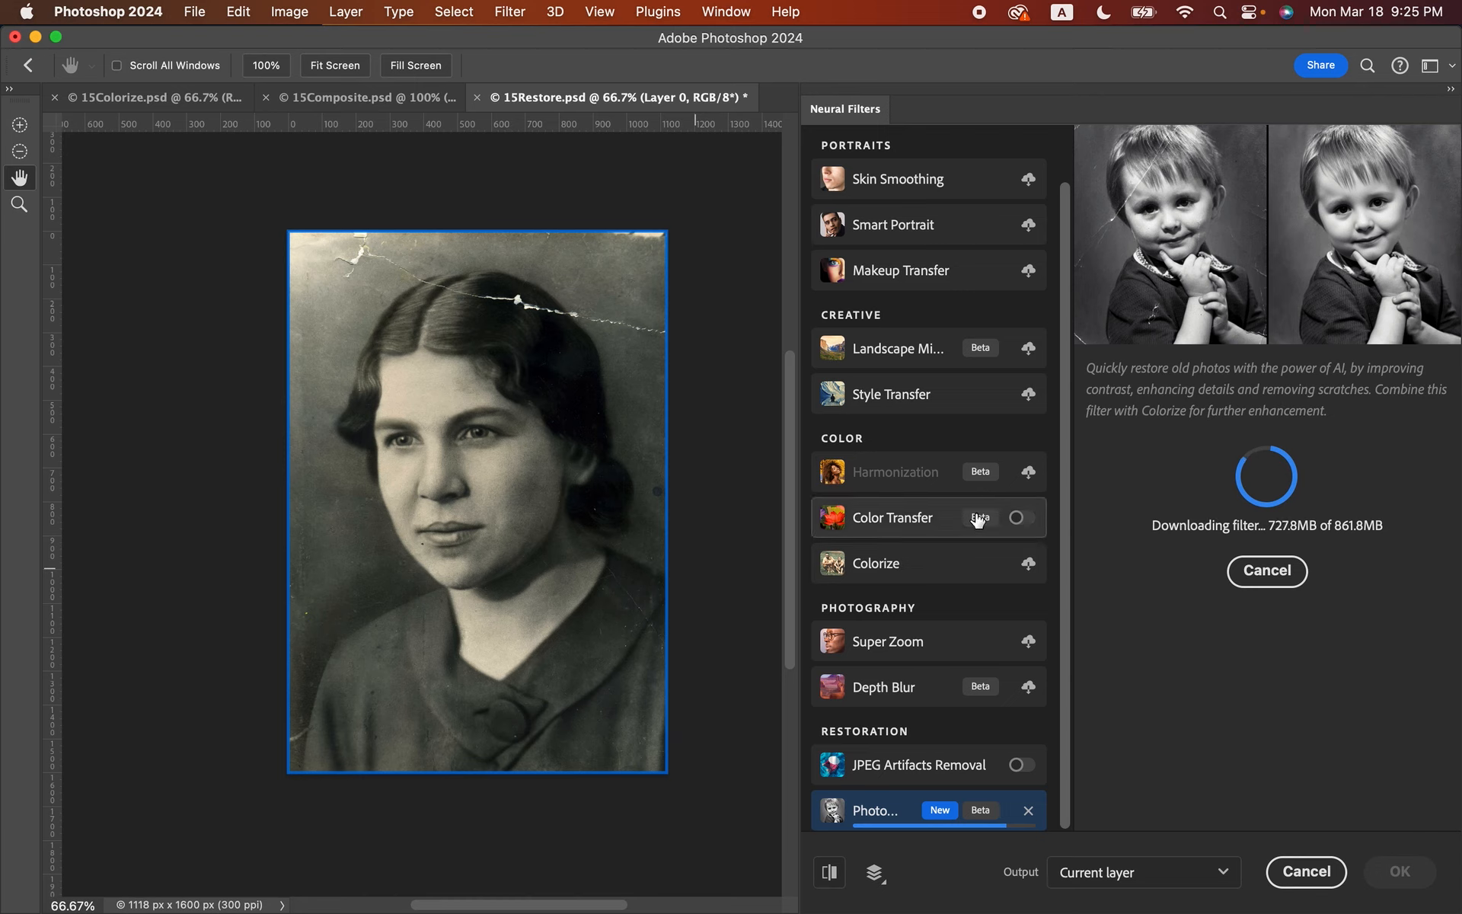
pyautogui.scroll(1, 979, 521)
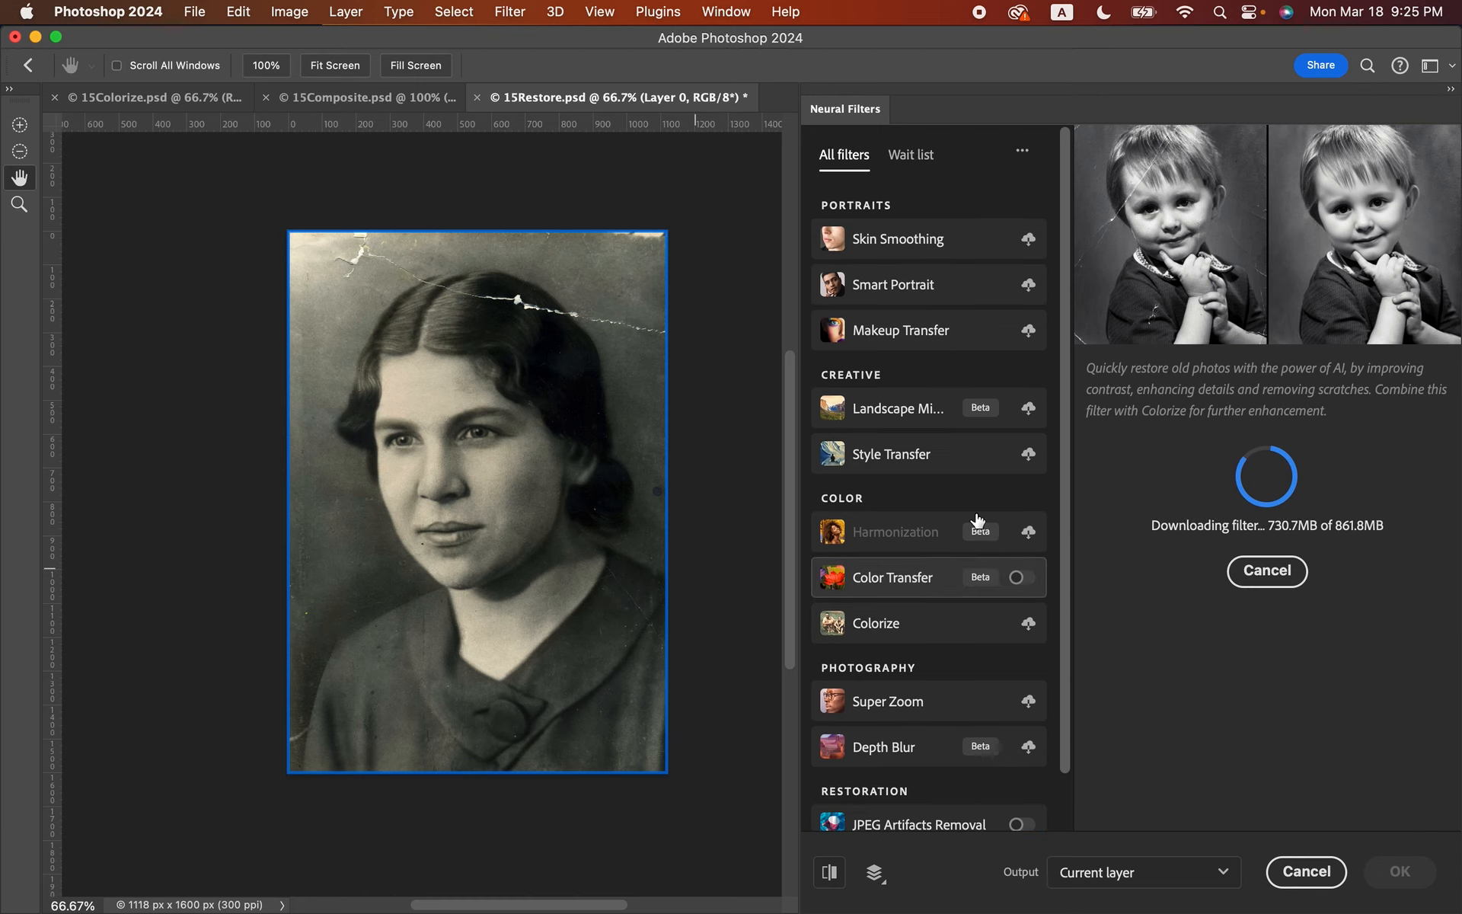
pyautogui.click(924, 158)
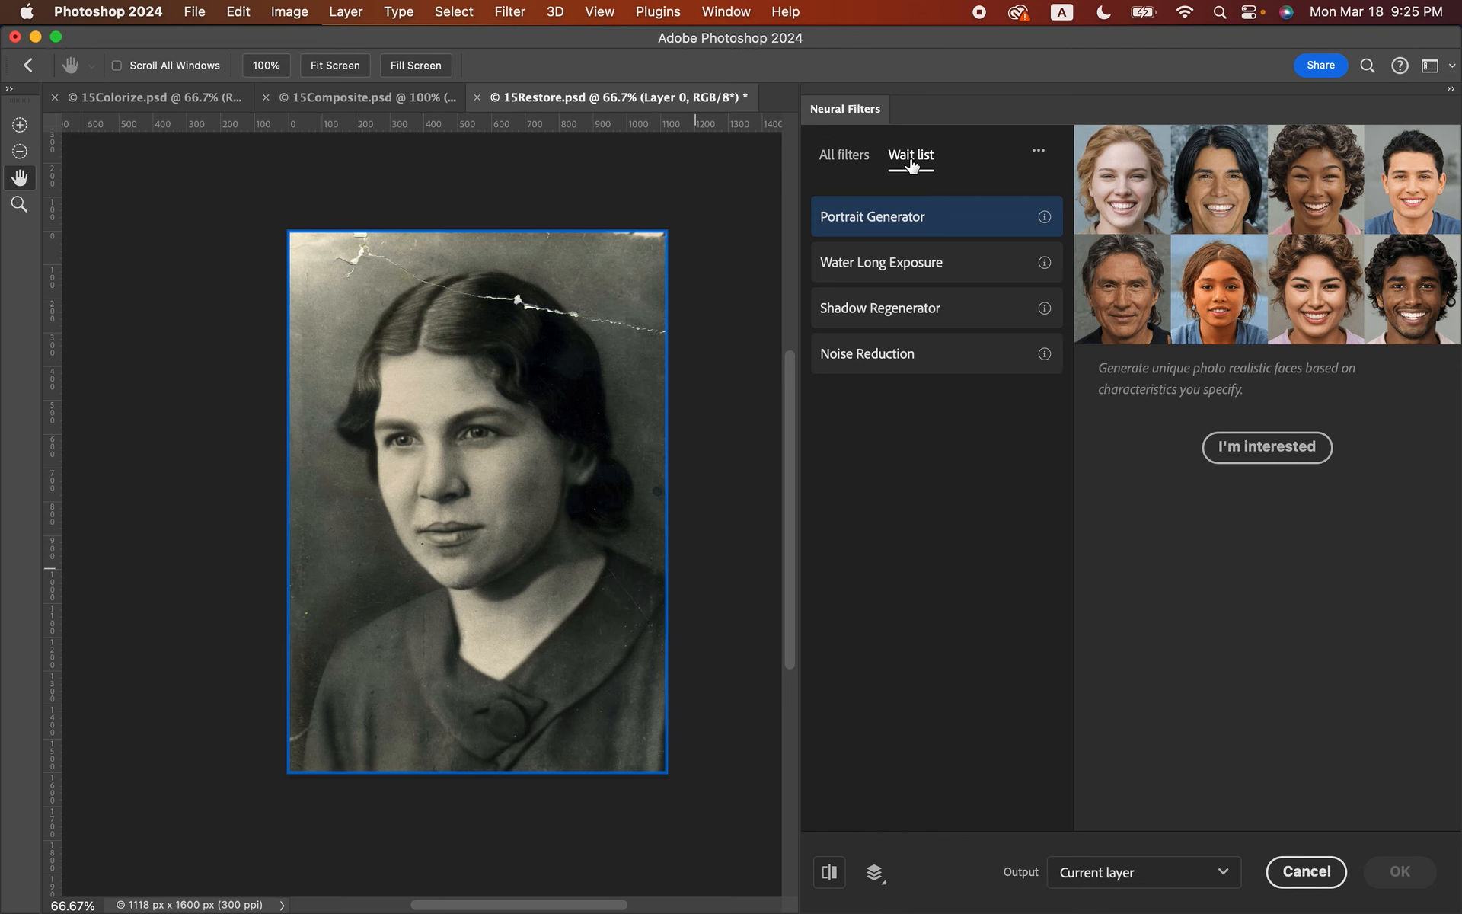
pyautogui.click(844, 156)
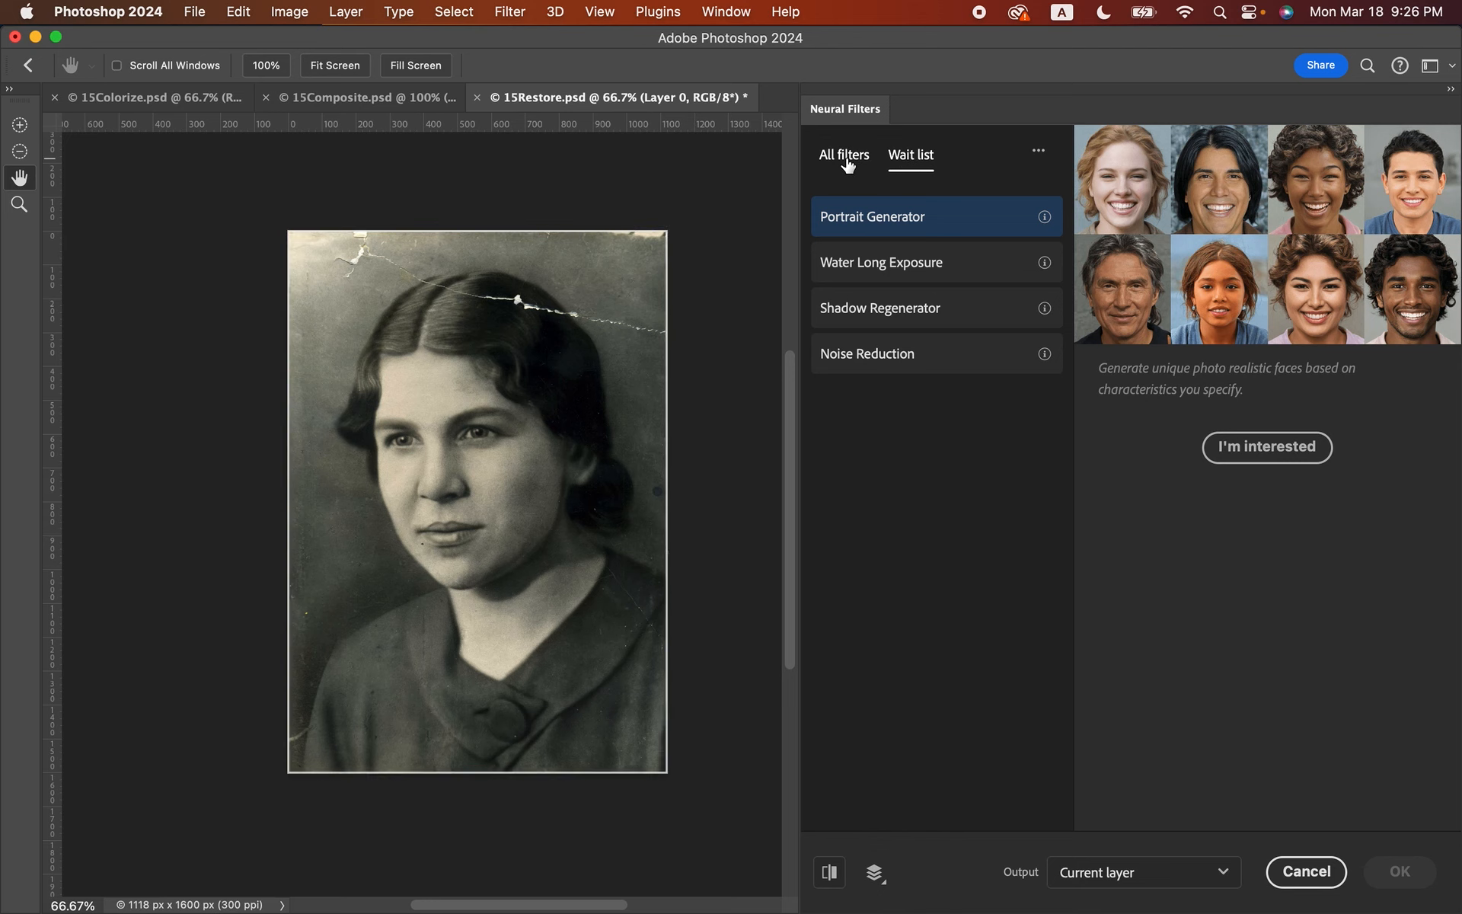
# Step: Bring up the Photo Restoration settings for the portrait and set Enhance face to 15
pyautogui.scroll(-2, 925, 693)
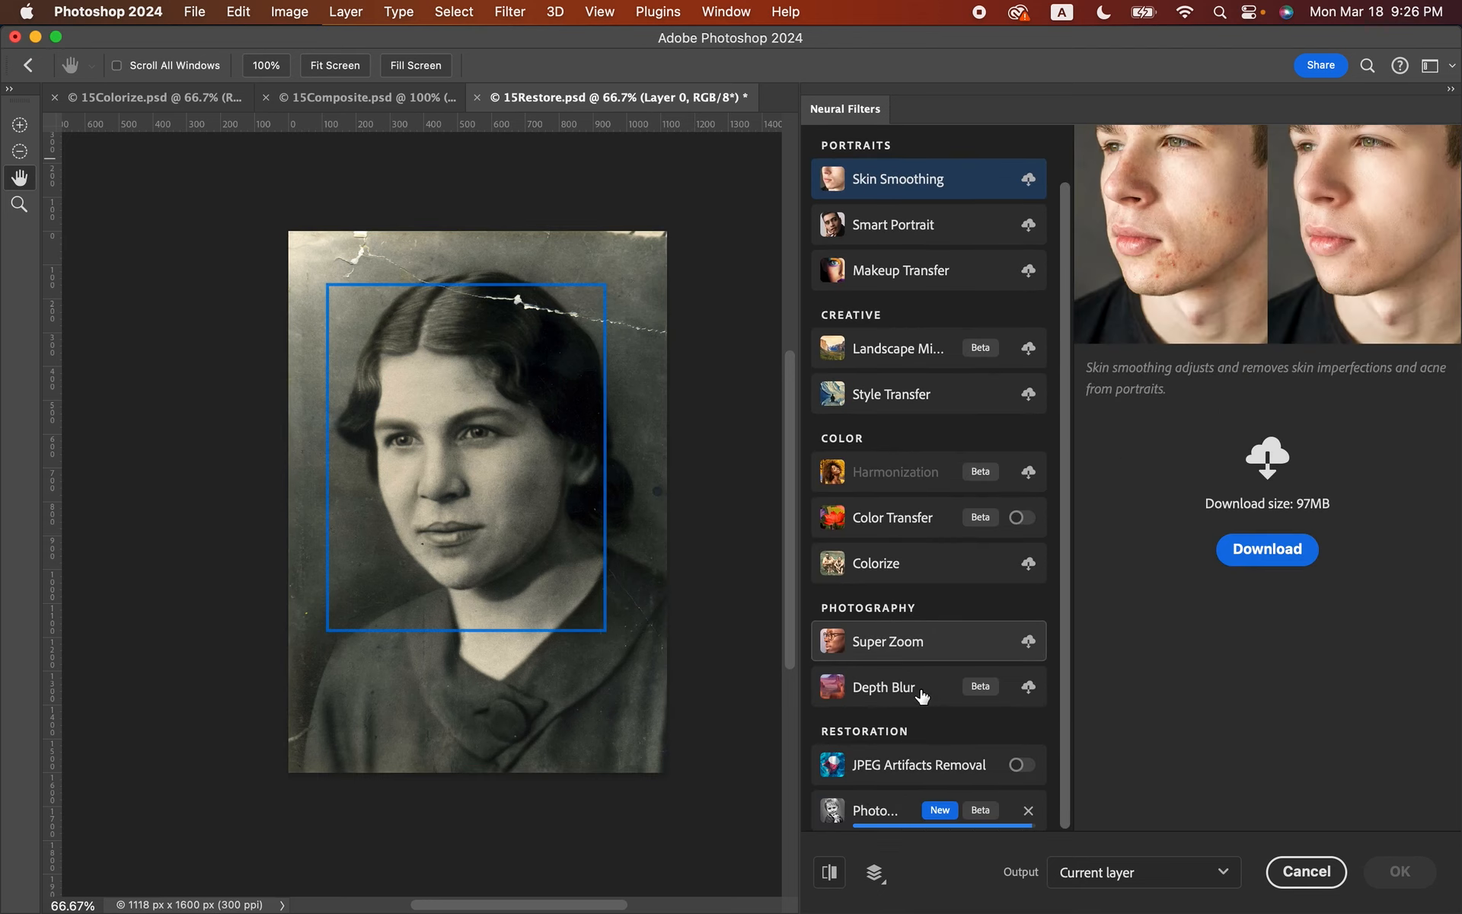
pyautogui.click(888, 813)
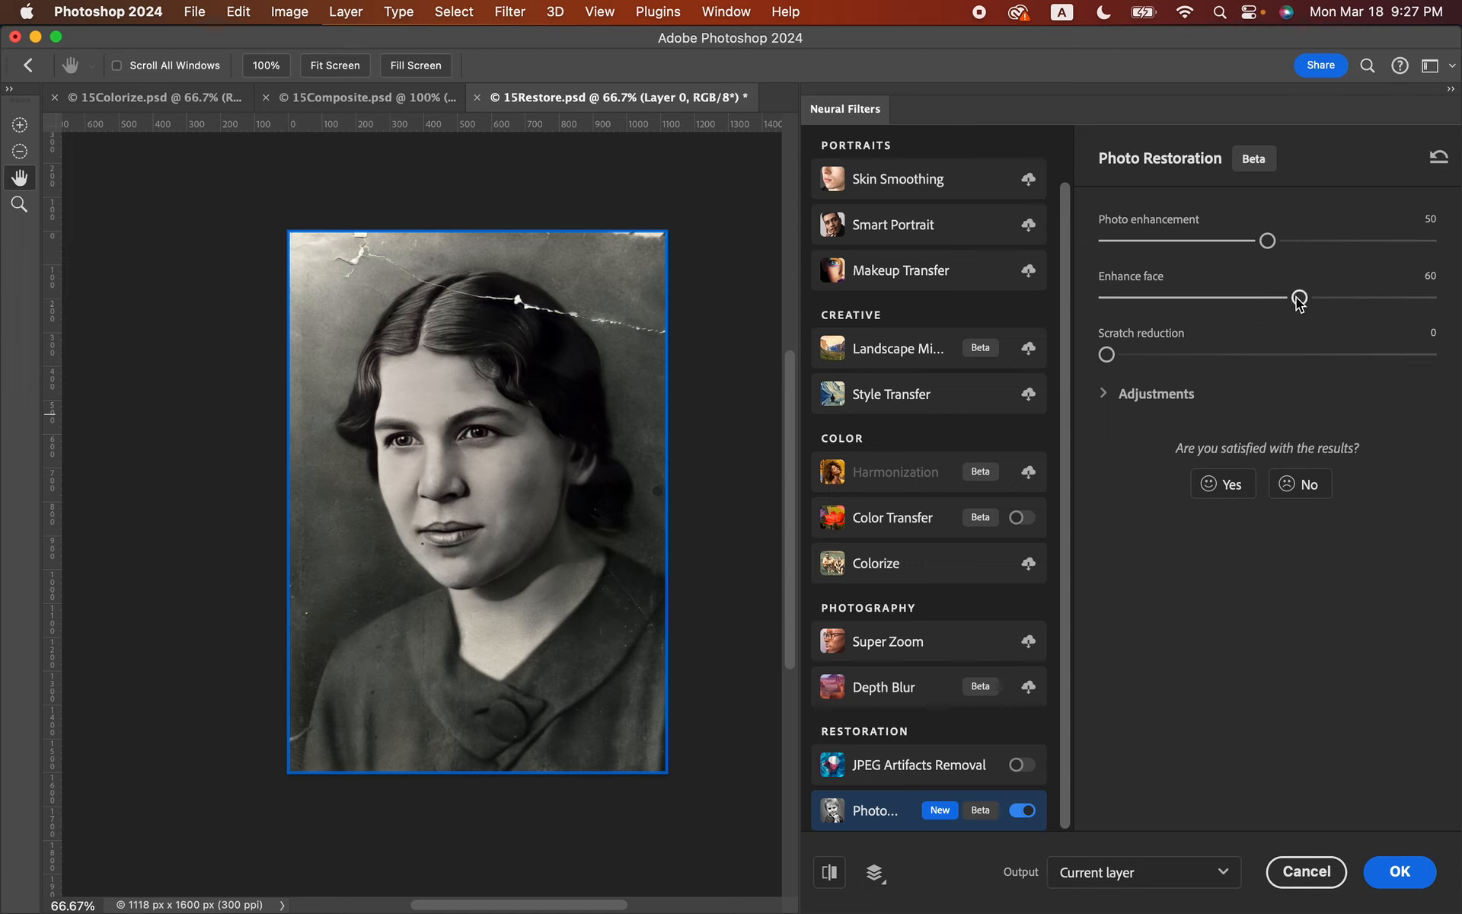
pyautogui.moveTo(1300, 302); pyautogui.dragTo(1154, 298)
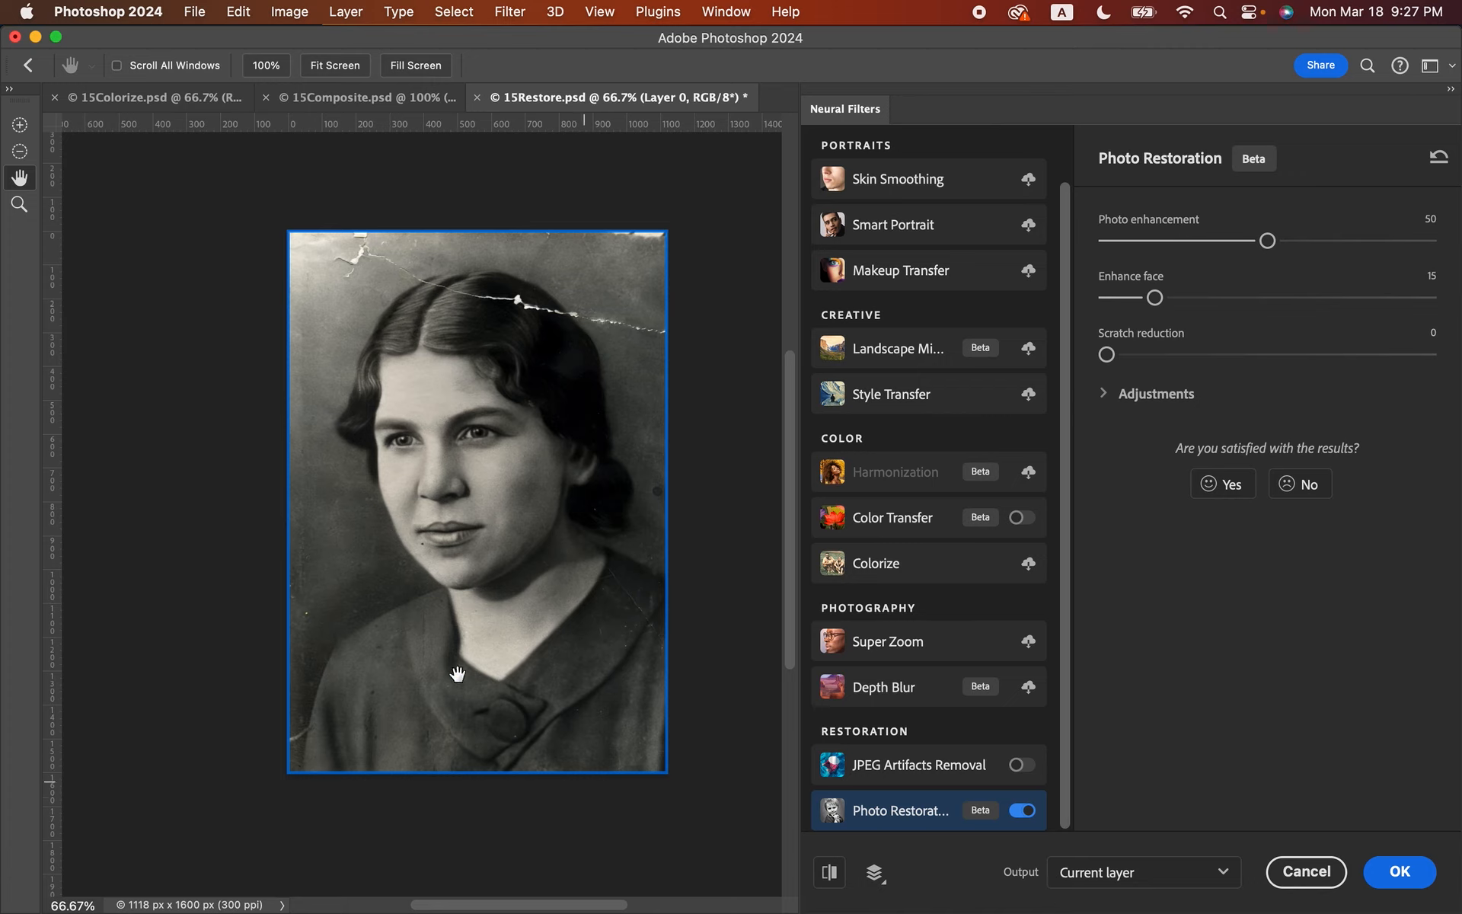
# Step: Inspect the white crack across the hair up close and set Scratch reduction to 20
pyautogui.click(19, 205)
pyautogui.click(516, 313)
pyautogui.click(516, 313)
pyautogui.click(515, 313)
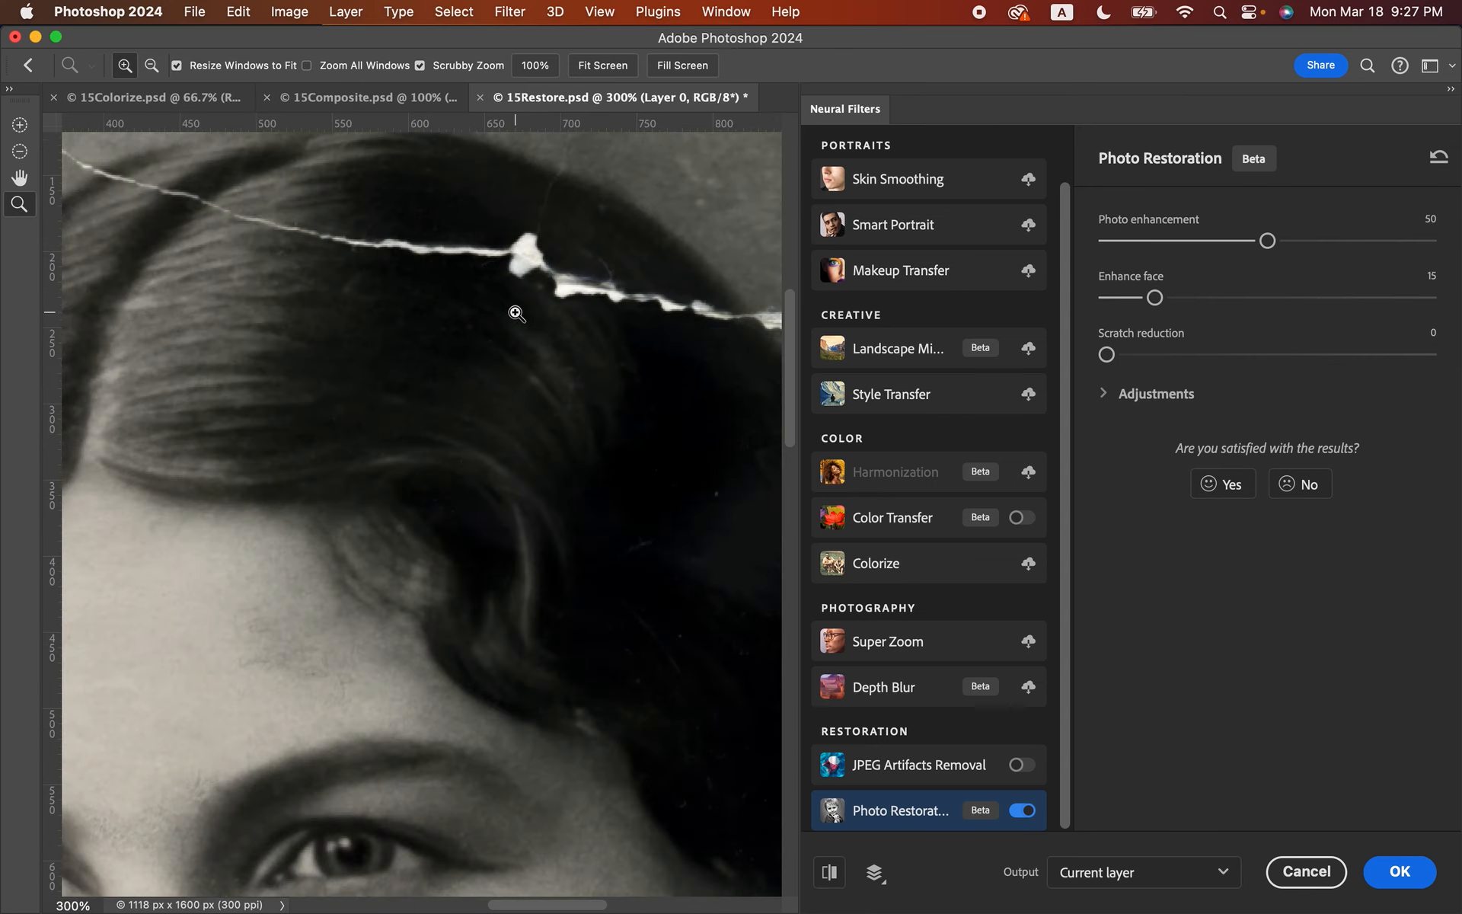
pyautogui.keyDown('alt'); pyautogui.click(516, 314); pyautogui.keyUp('alt')
pyautogui.keyDown('alt'); pyautogui.click(515, 313); pyautogui.keyUp('alt')
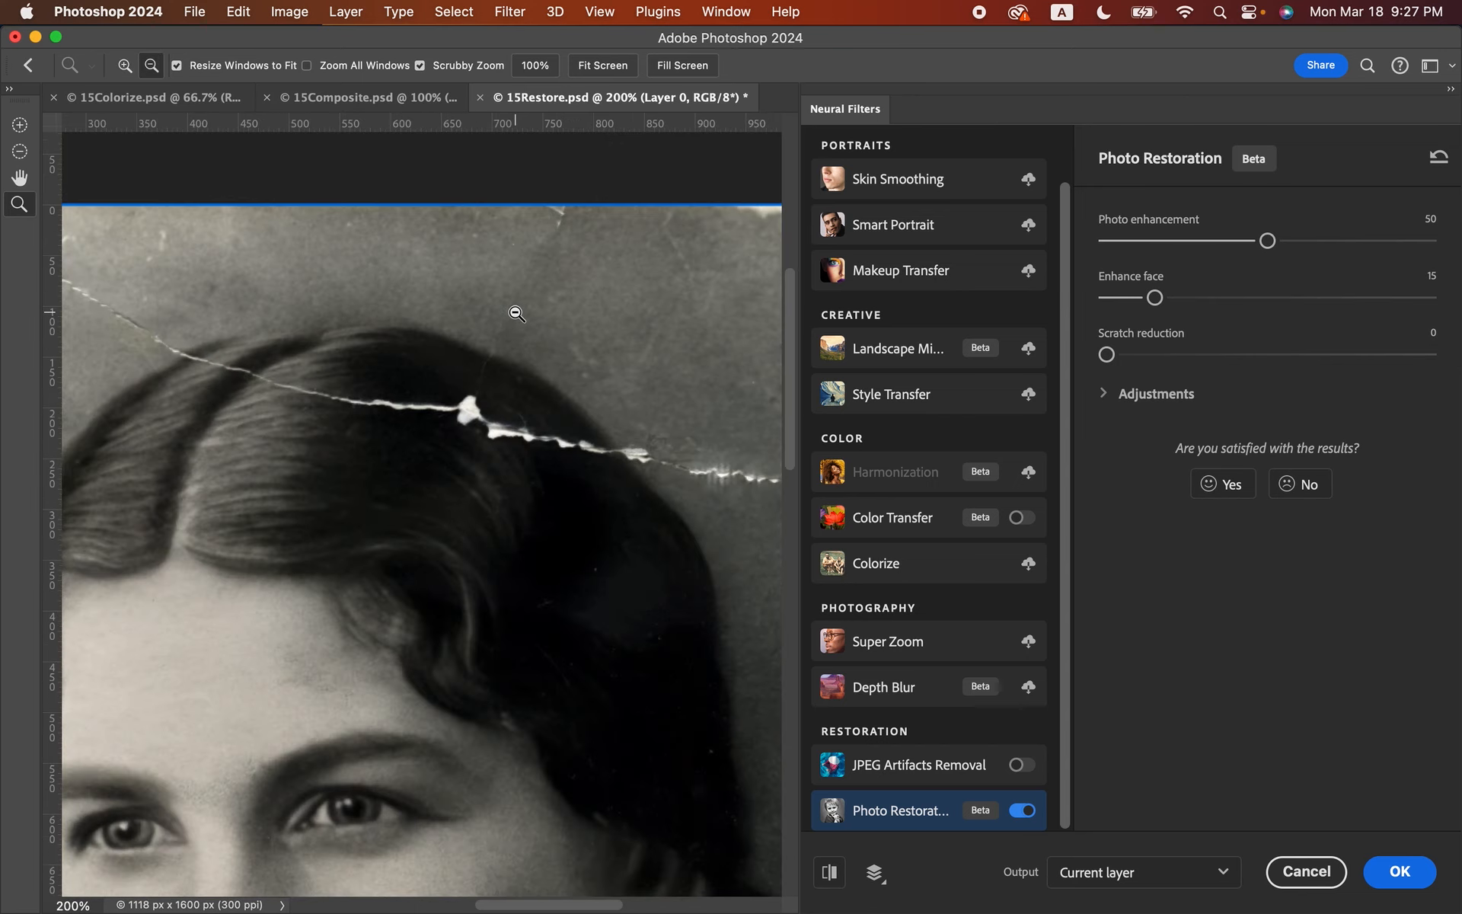
pyautogui.keyDown('alt'); pyautogui.click(516, 313); pyautogui.keyUp('alt')
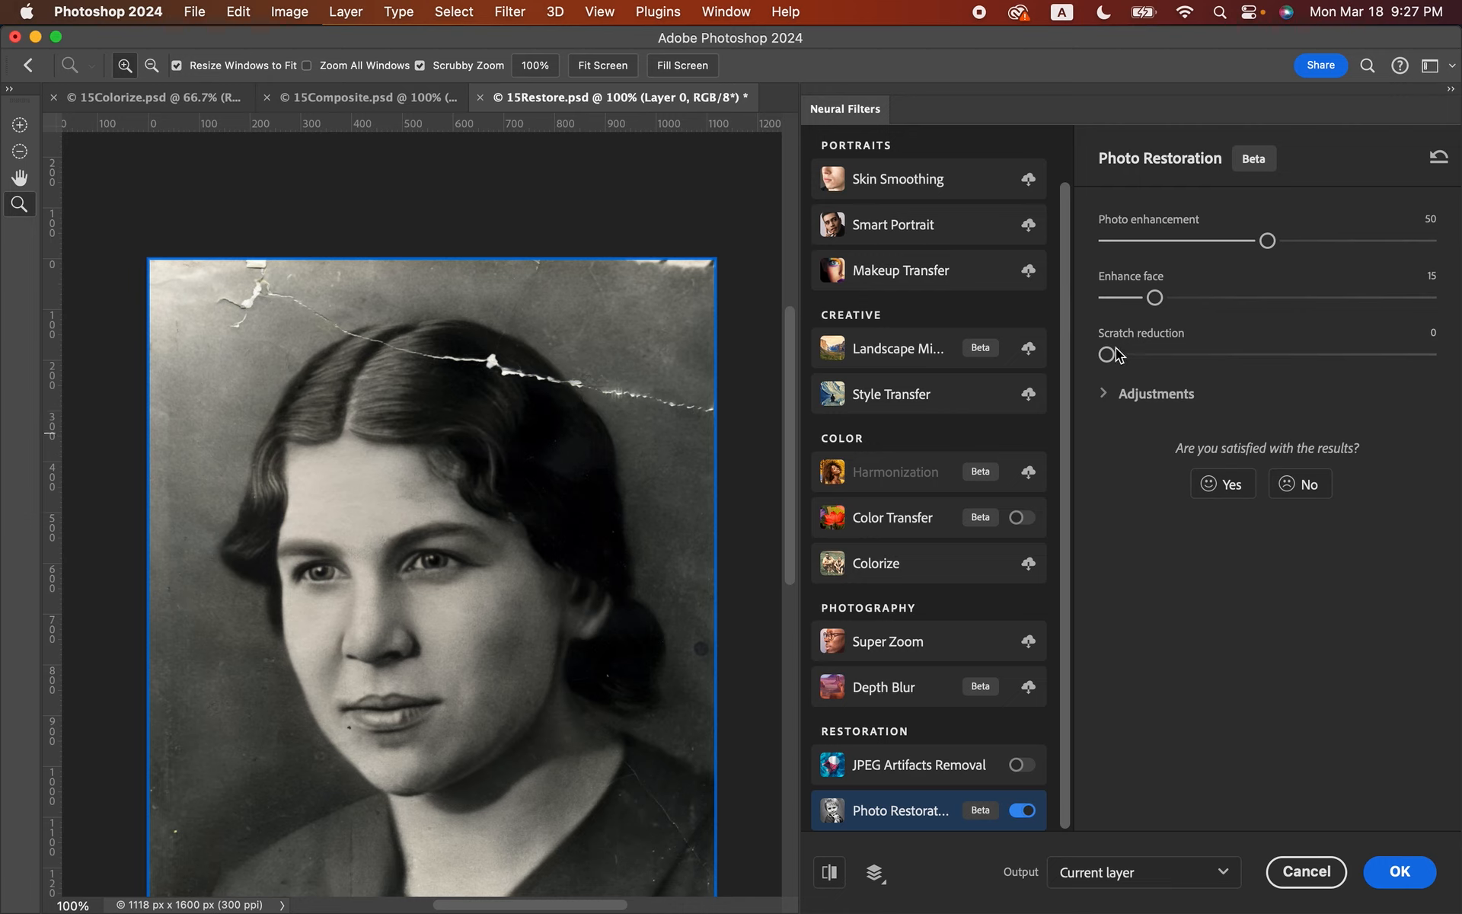
pyautogui.moveTo(1107, 354); pyautogui.dragTo(1171, 356)
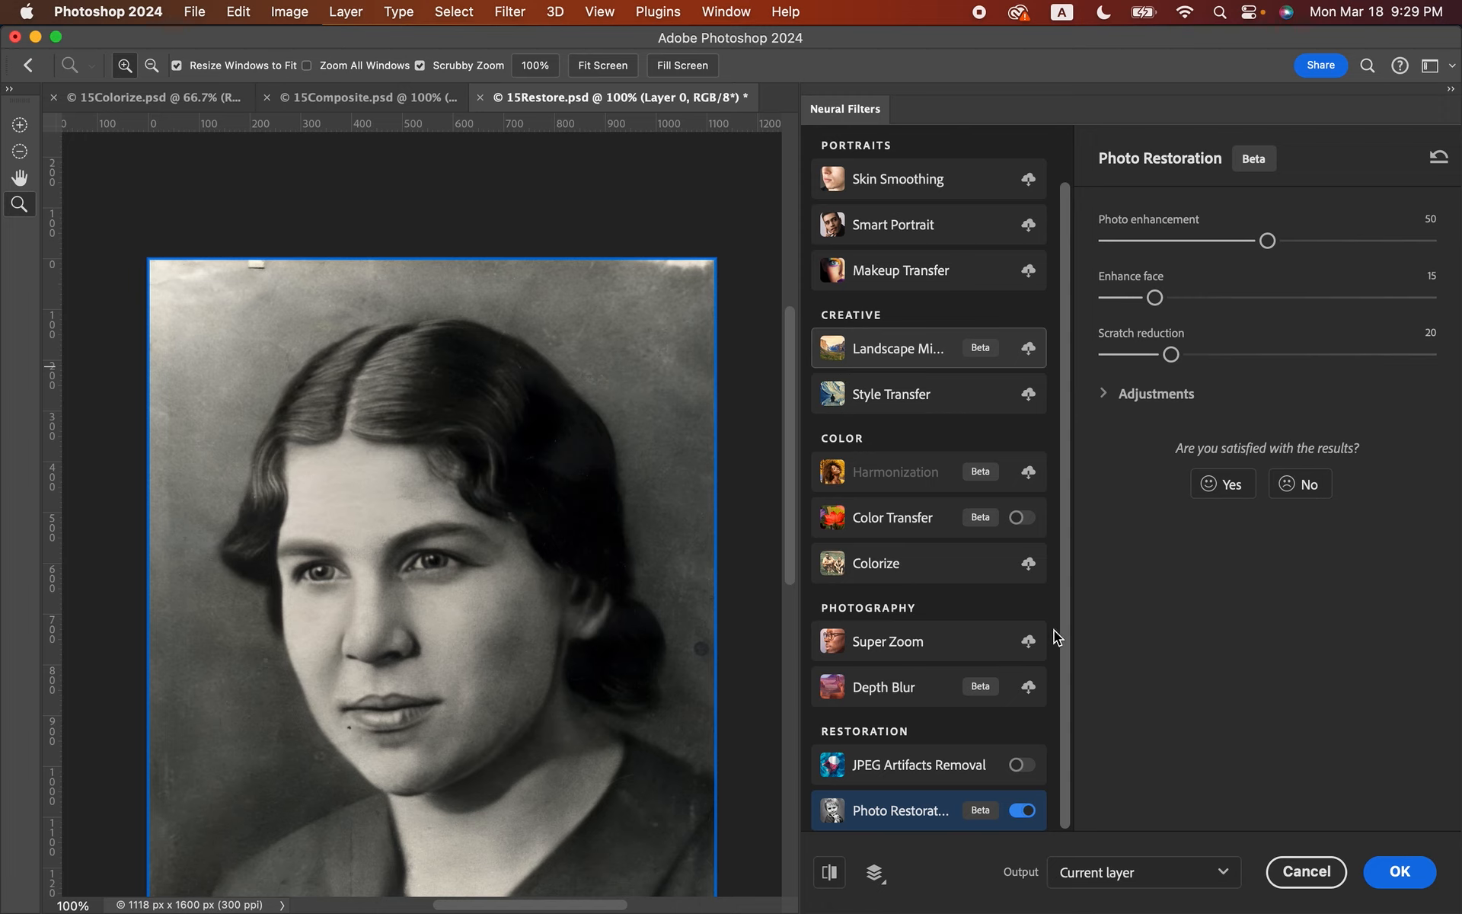
# Step: Apply the photo restoration with Smart filter as the output and display the document's layers
pyautogui.click(1112, 875)
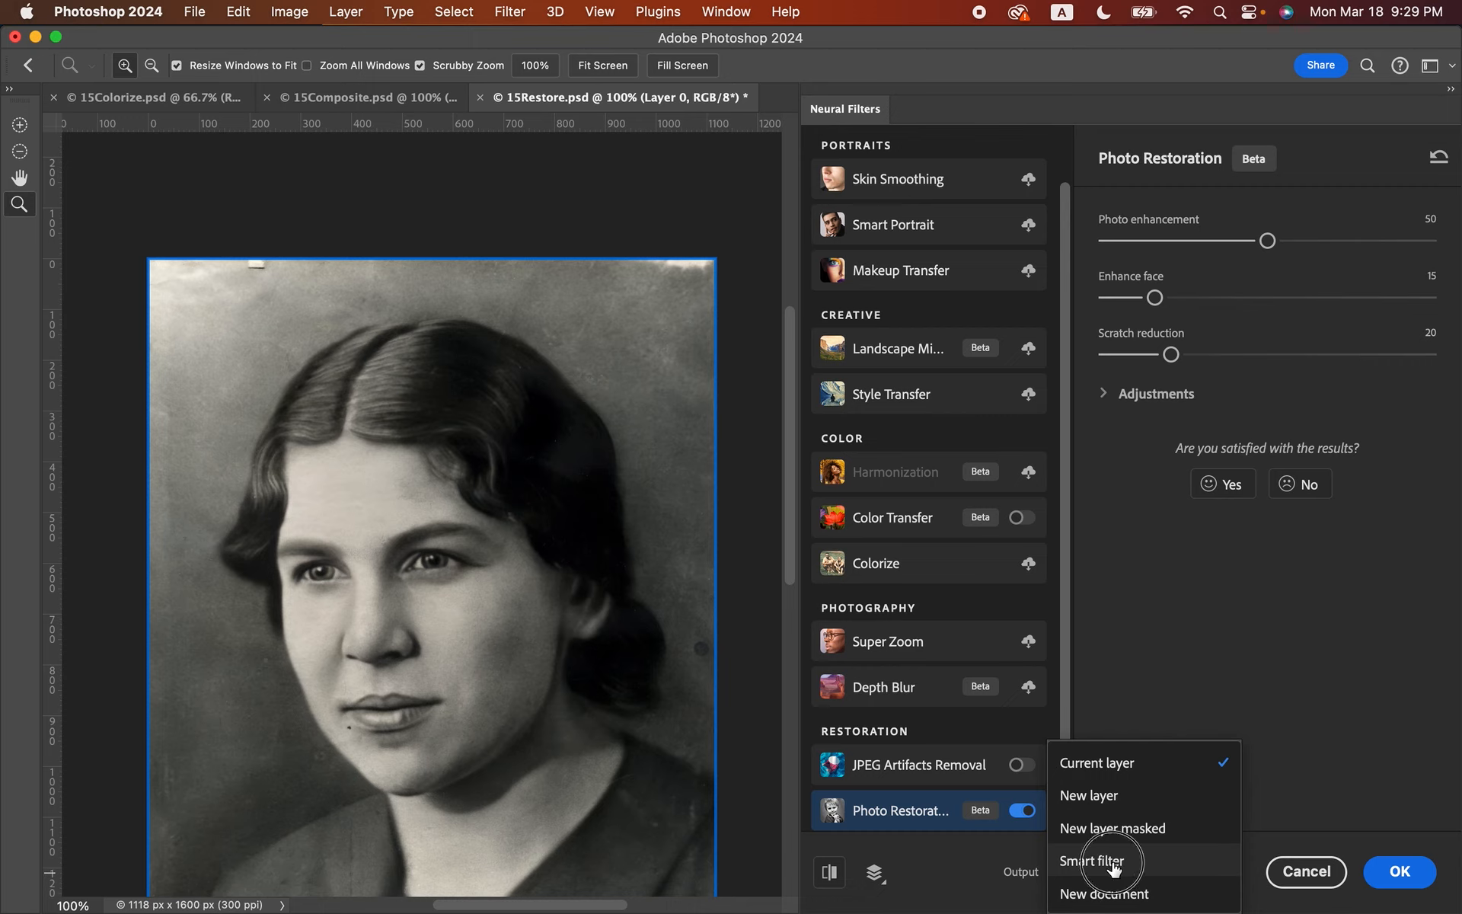
pyautogui.click(1114, 866)
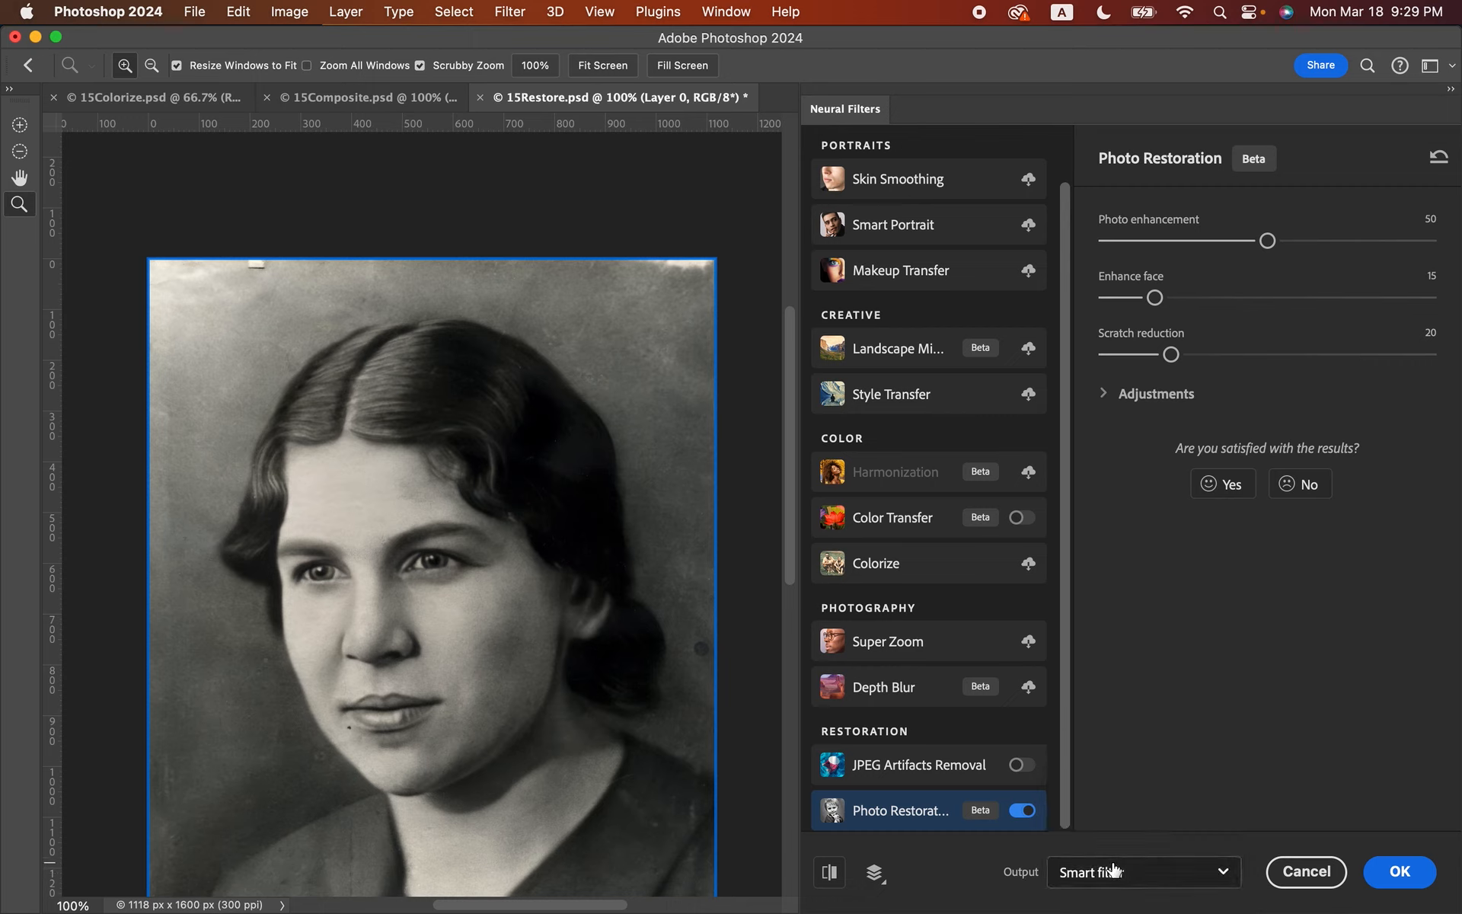
pyautogui.click(1399, 874)
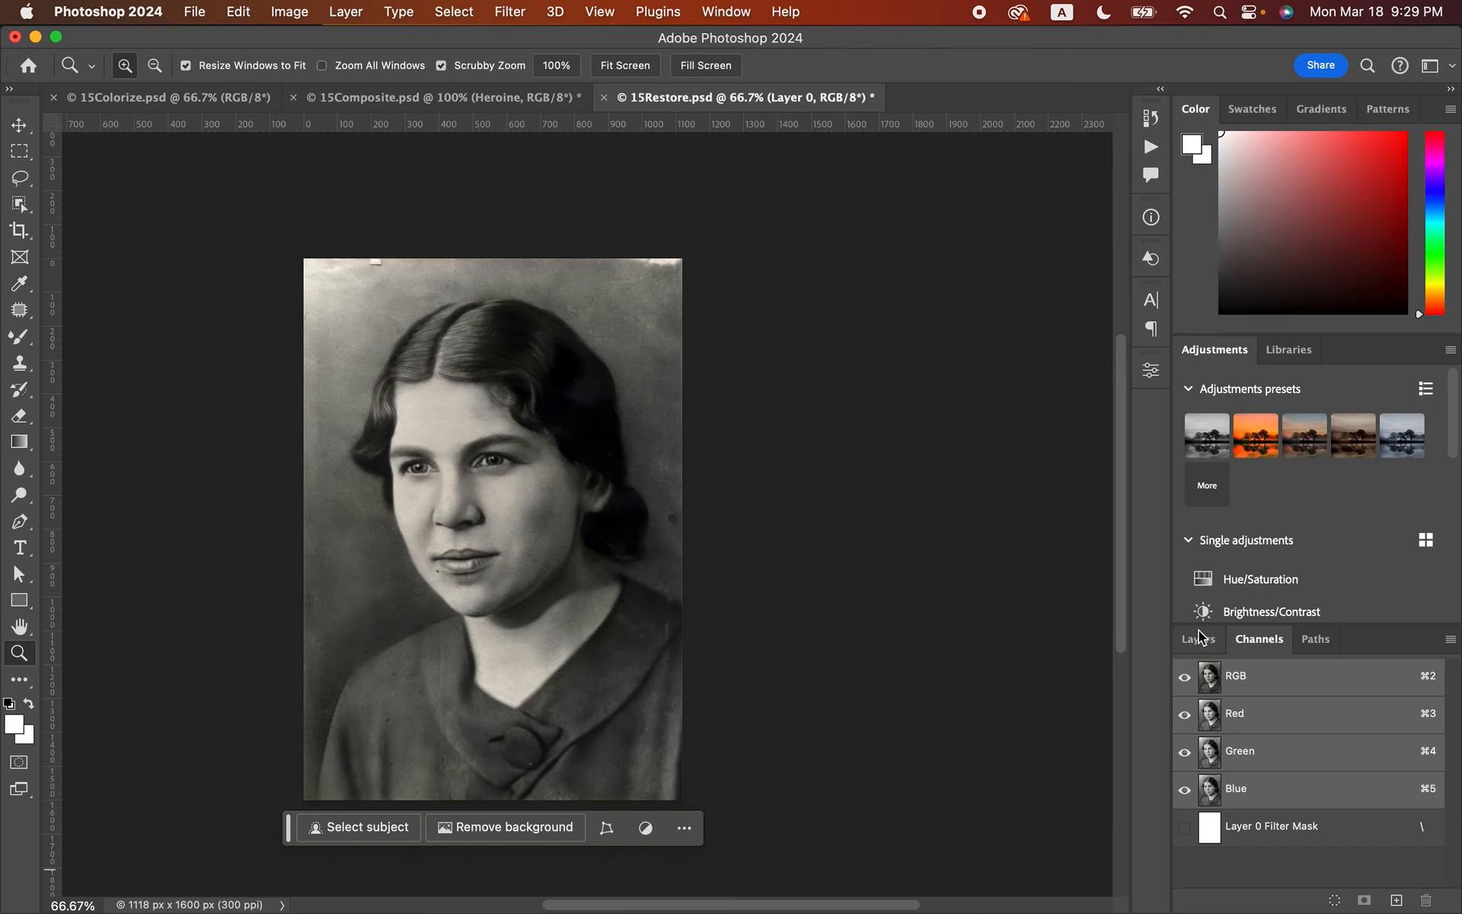
pyautogui.click(1198, 639)
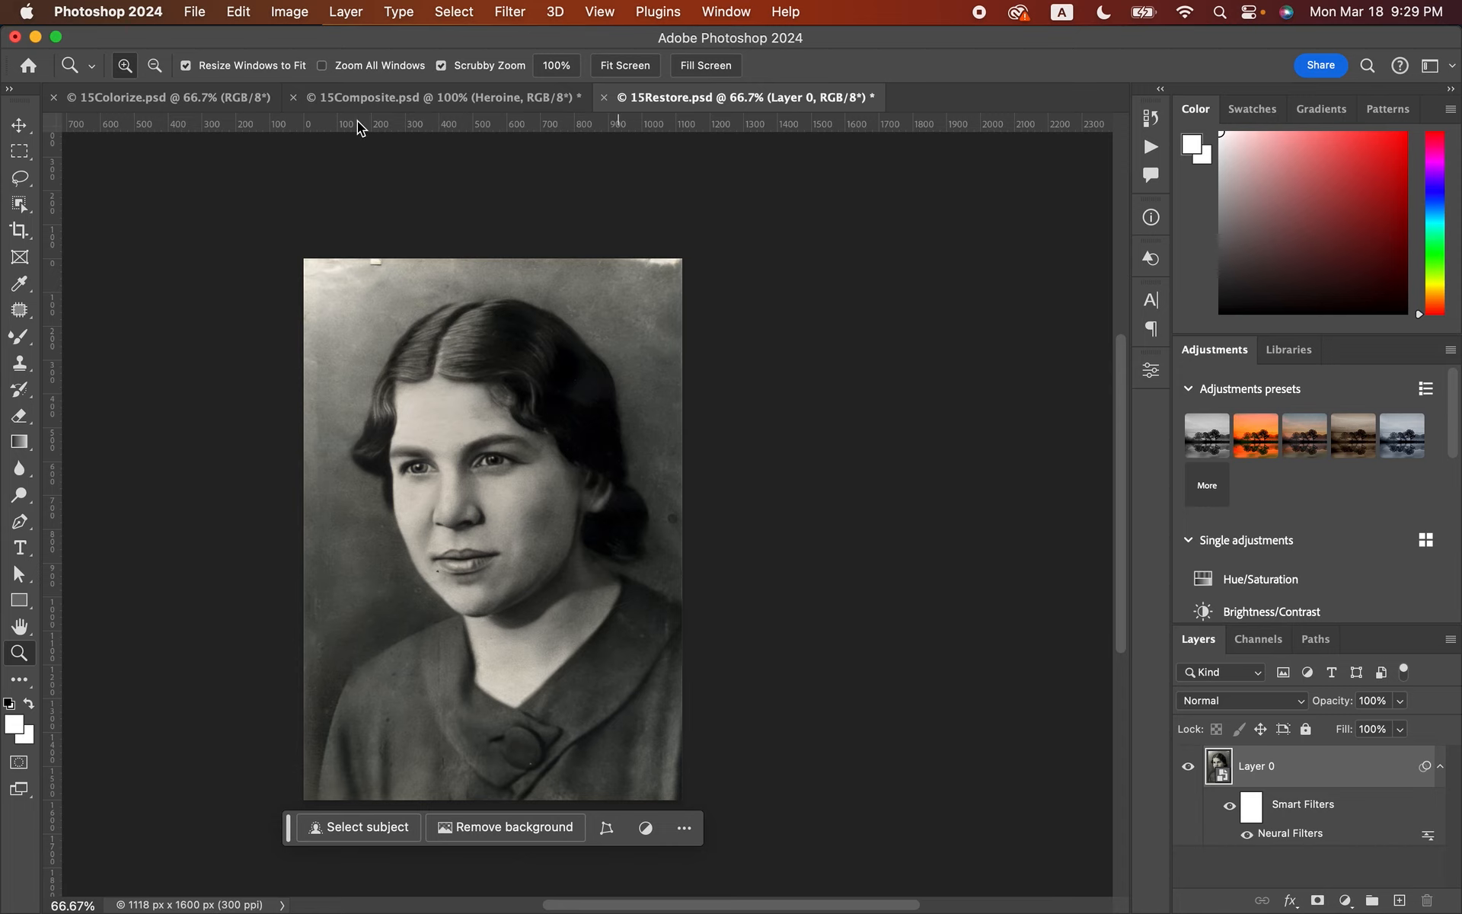
# Step: Try to save 15Restore.psd with Maximize Compatibility while closing the document
pyautogui.click(604, 97)
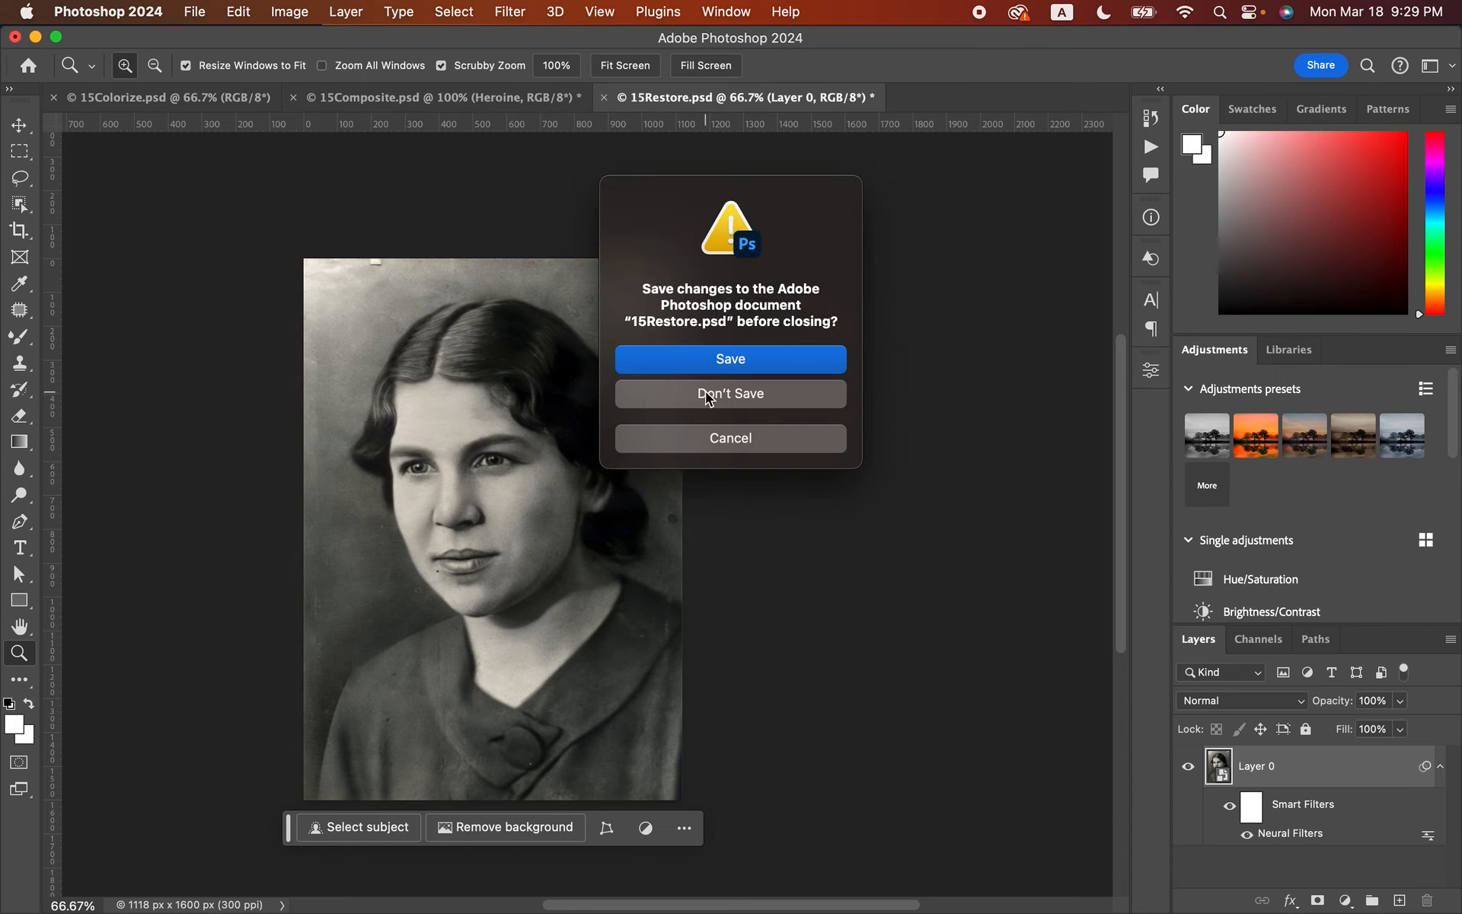
pyautogui.click(712, 367)
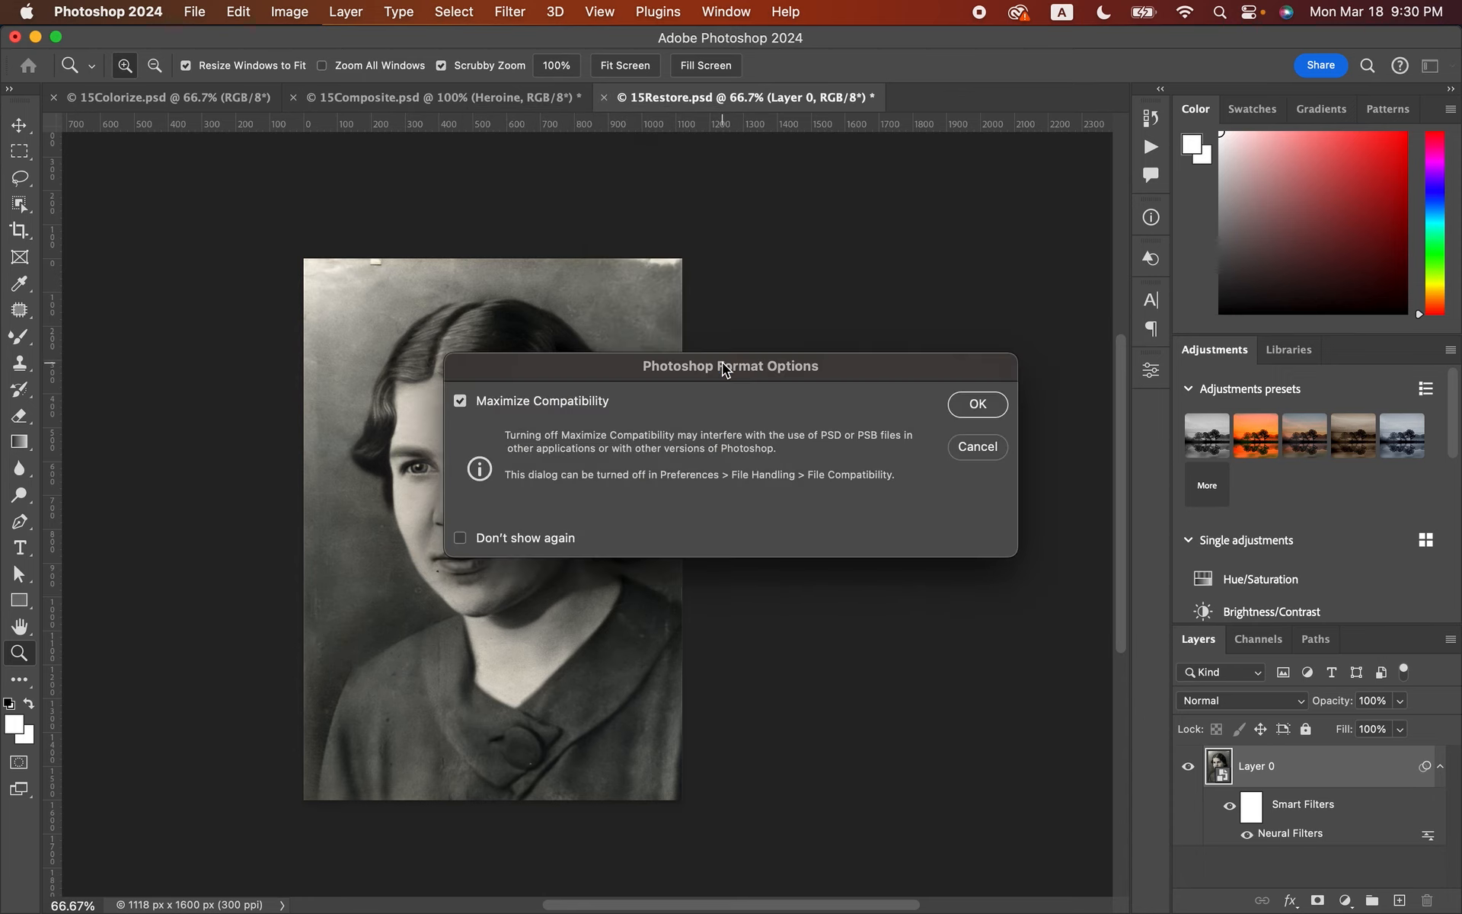
pyautogui.click(978, 404)
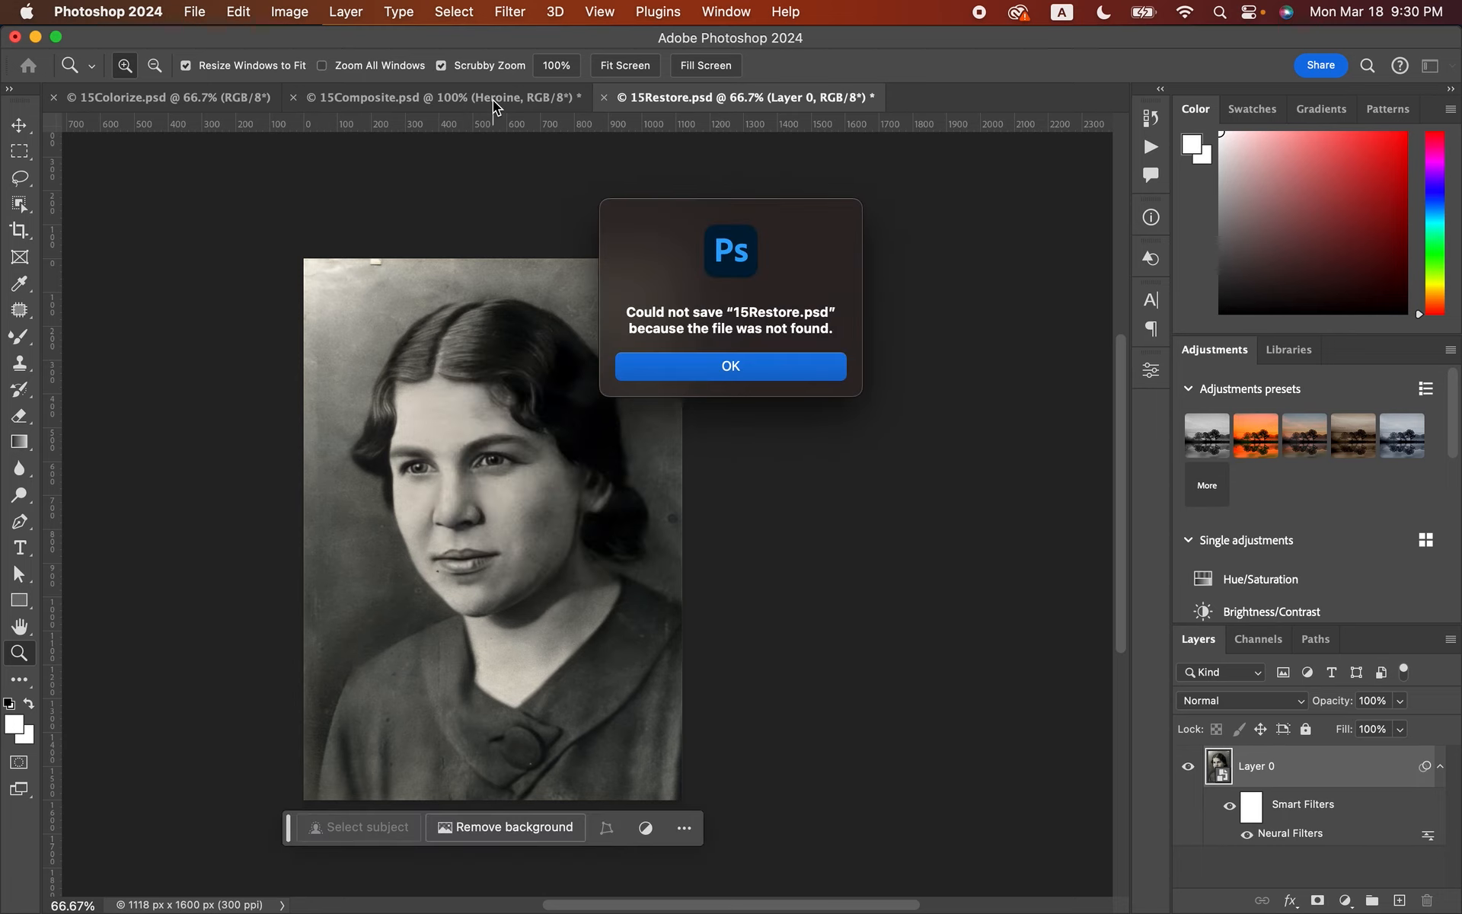
pyautogui.click(697, 366)
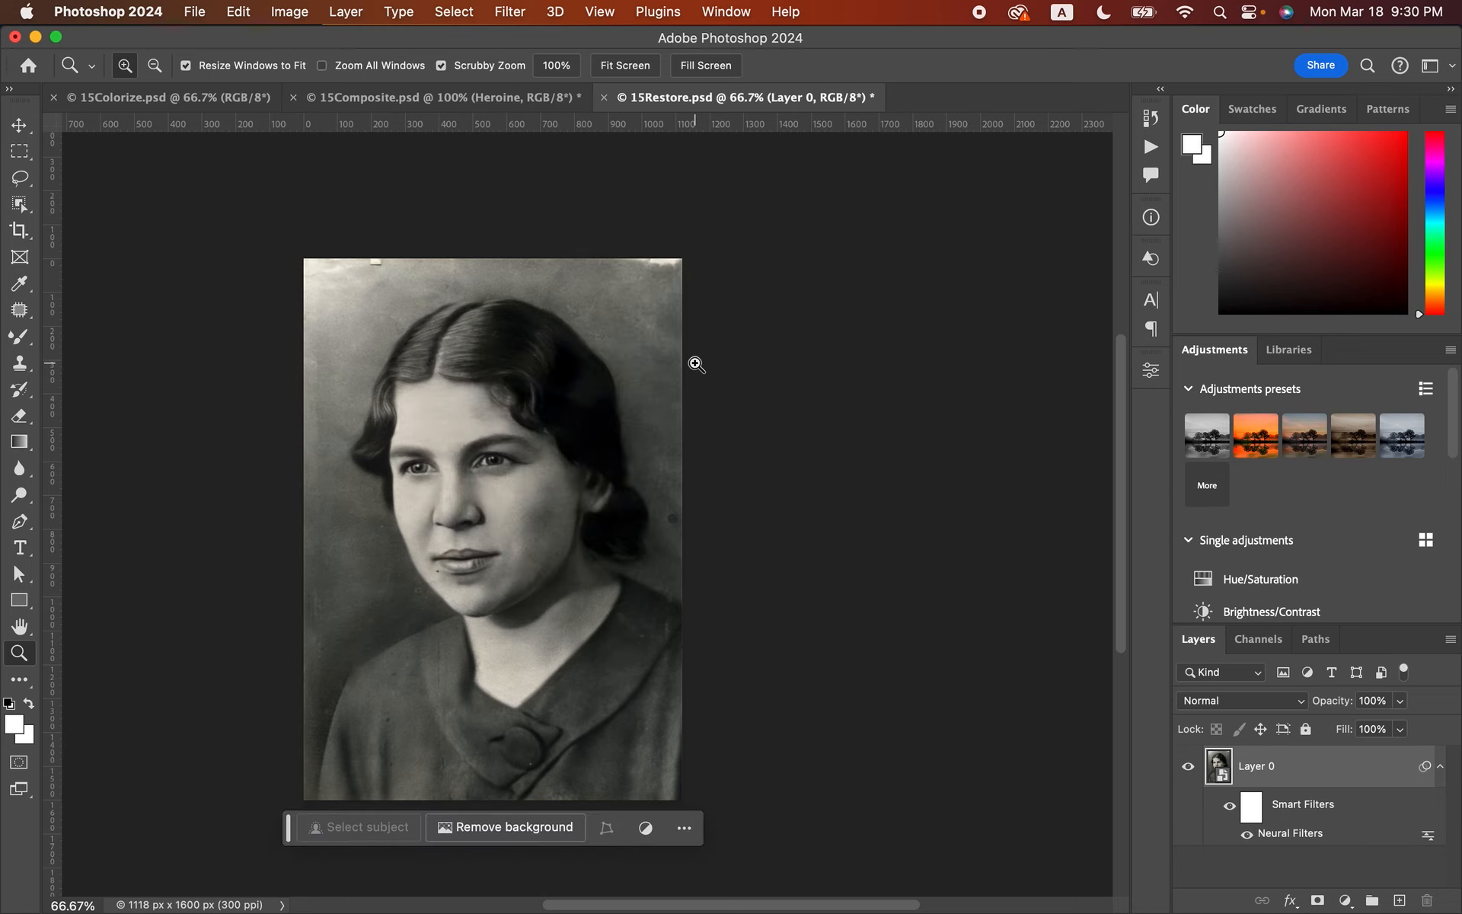
# Step: Close 15Restore.psd without saving its changes and bring up the 15Colorize.psd document
pyautogui.click(603, 102)
pyautogui.click(793, 396)
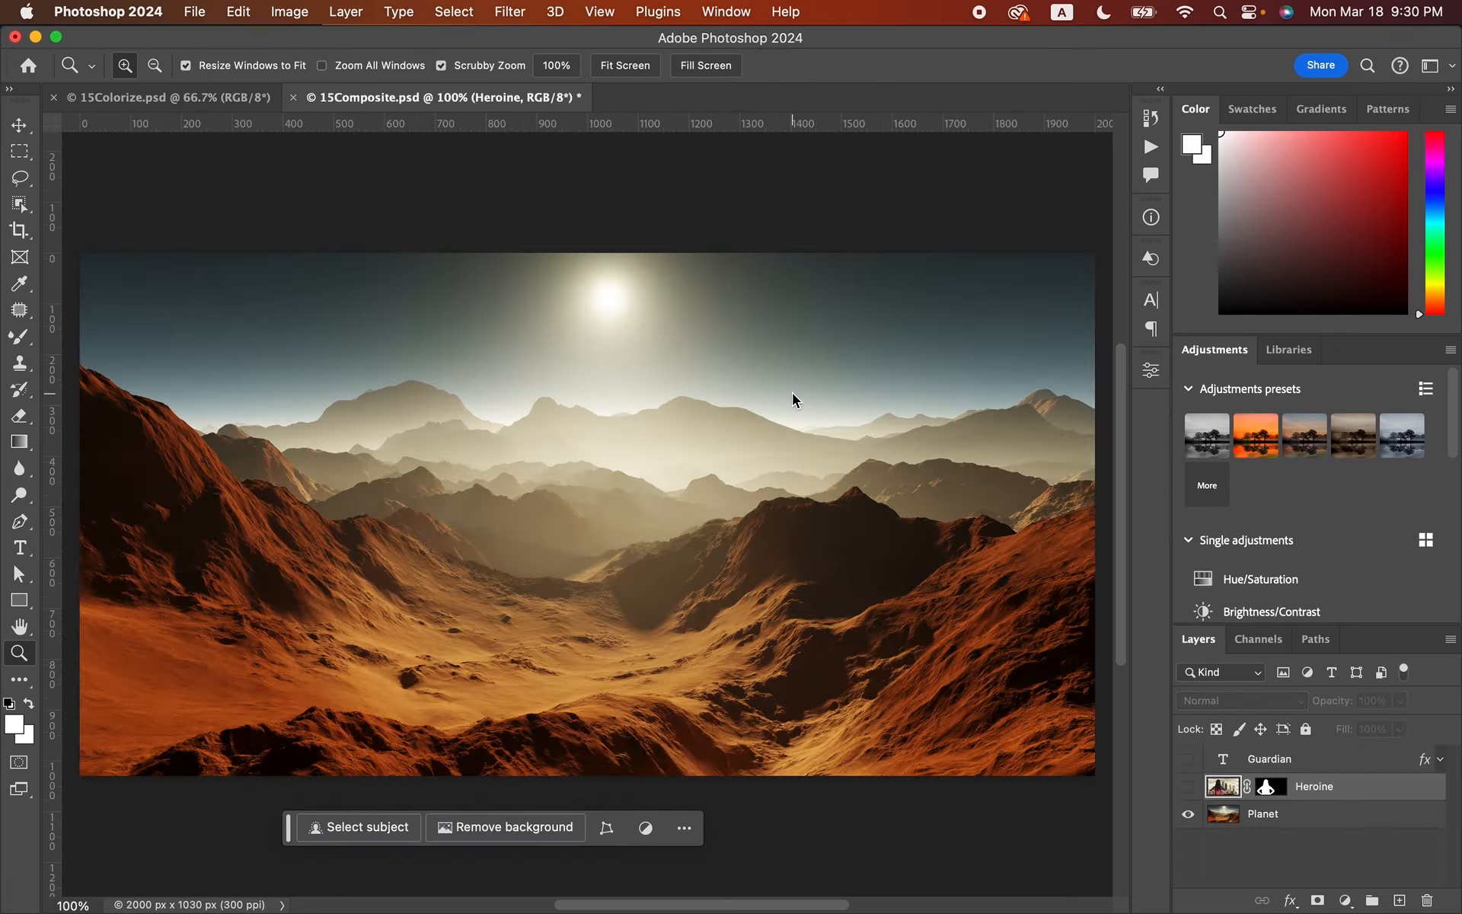
pyautogui.click(166, 97)
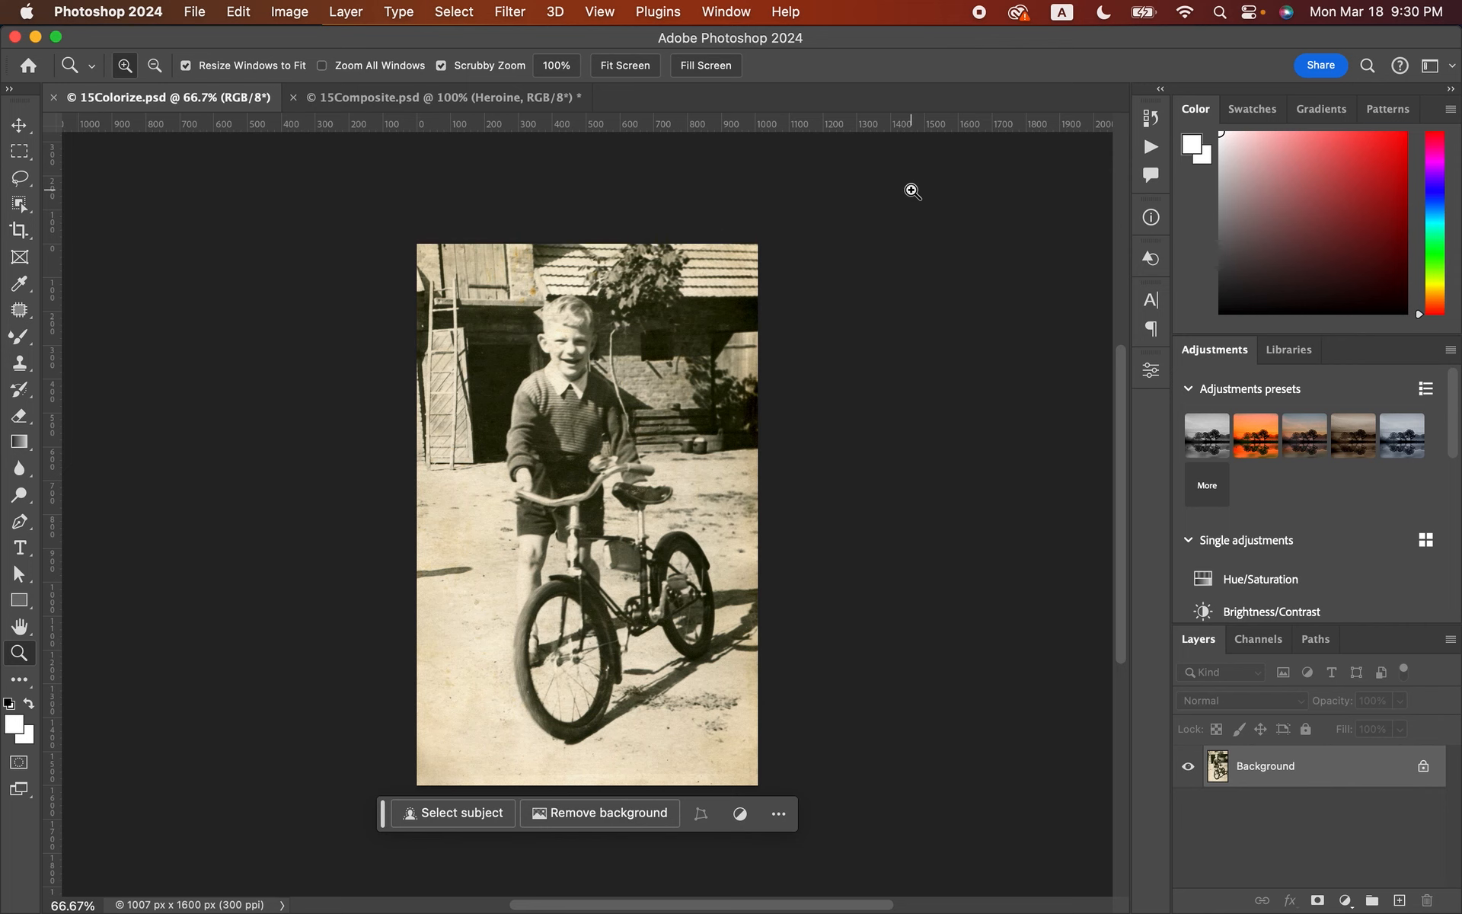
pyautogui.click(496, 100)
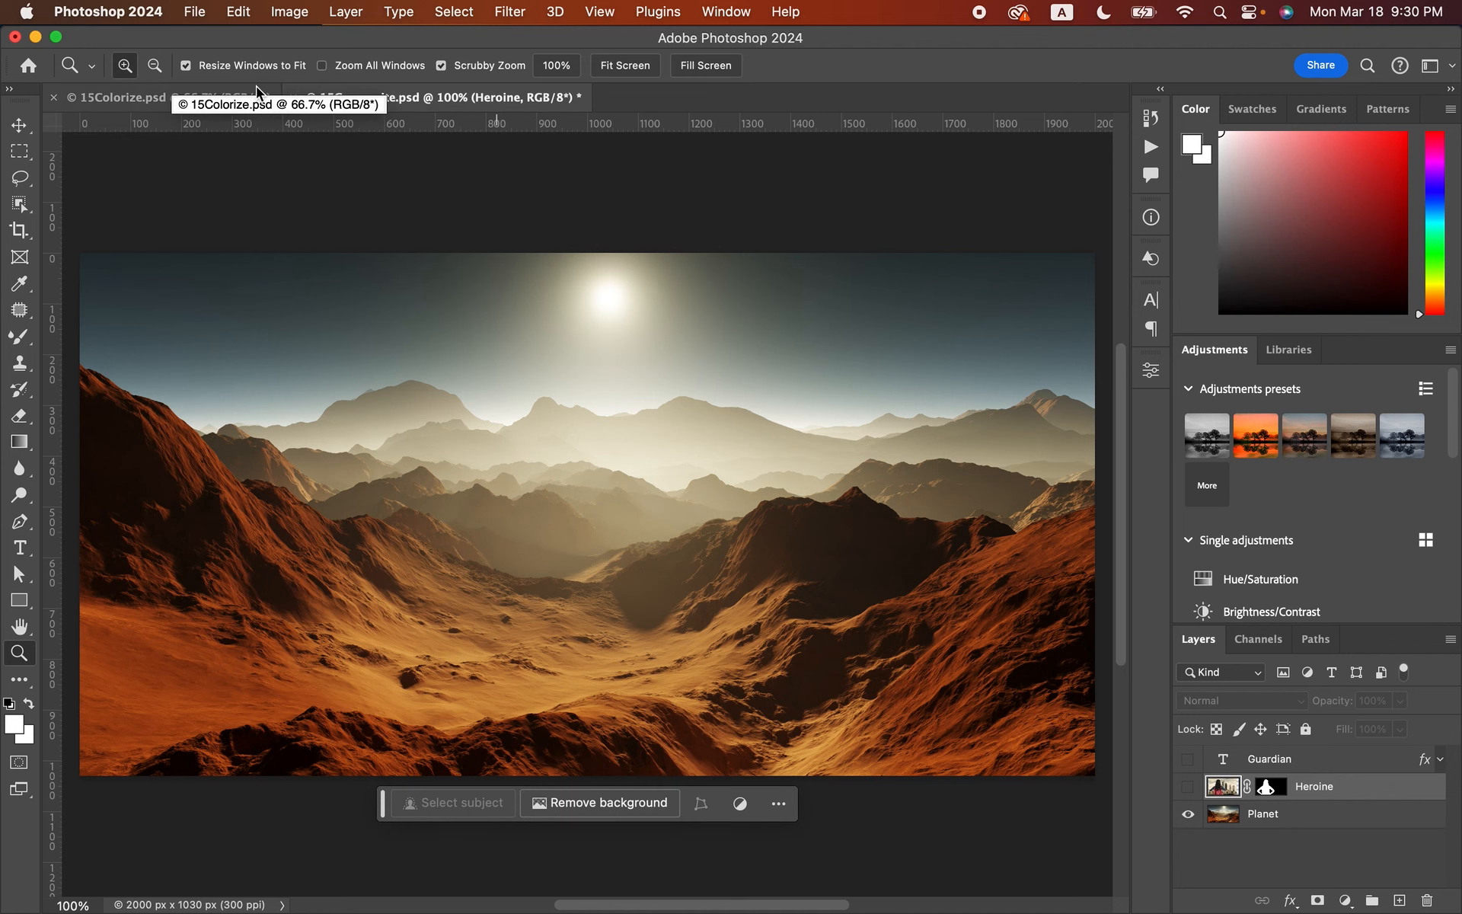
pyautogui.click(216, 96)
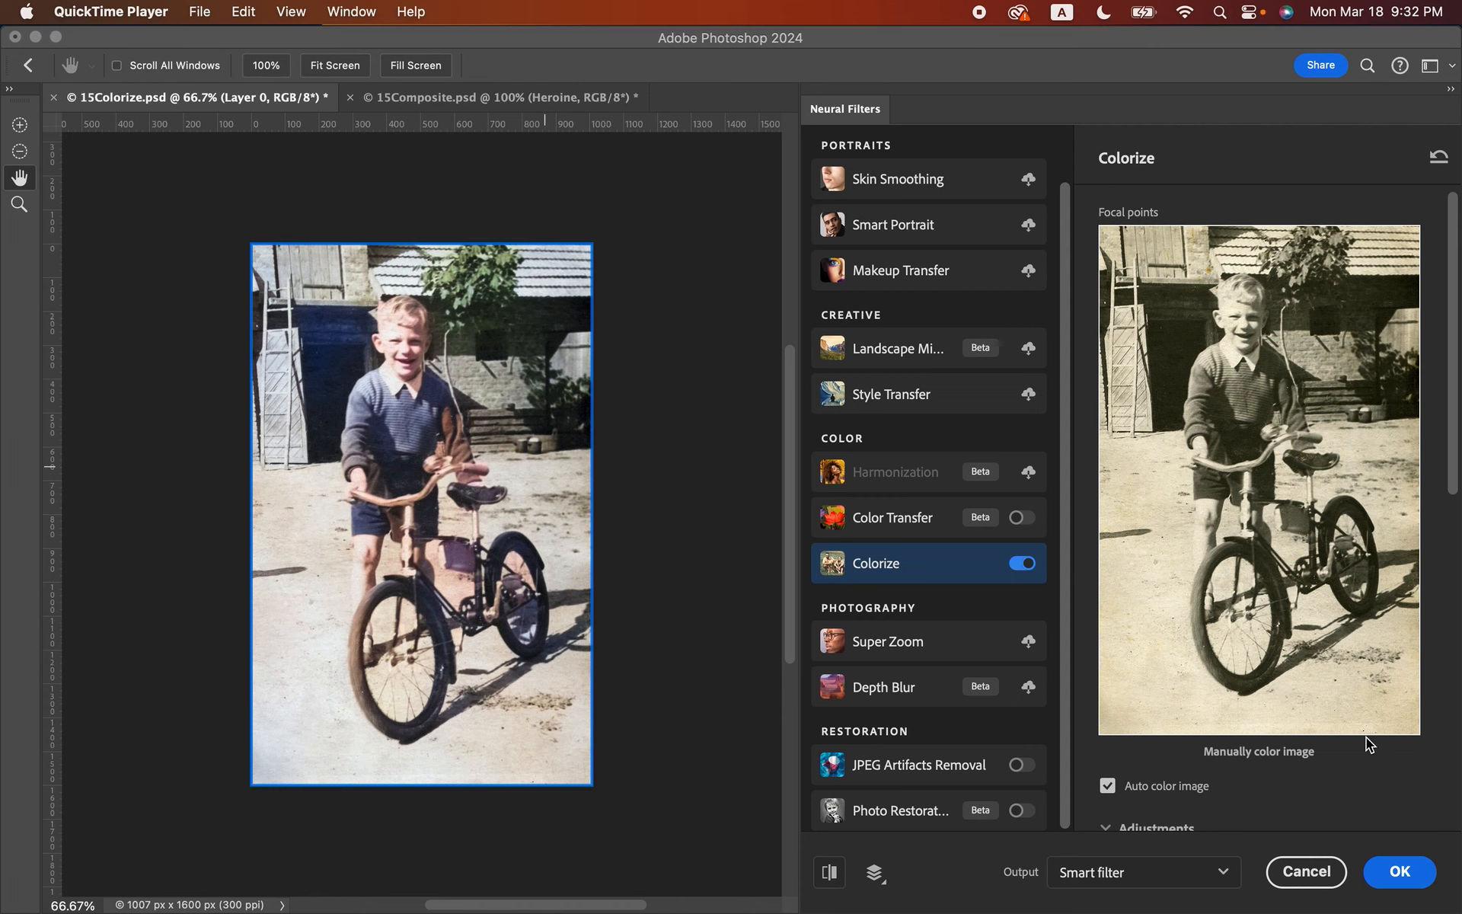
# Step: Look through the Colorize filter's focal points preview, Auto color image option and Adjustments settings
pyautogui.scroll(-2, 1437, 573)
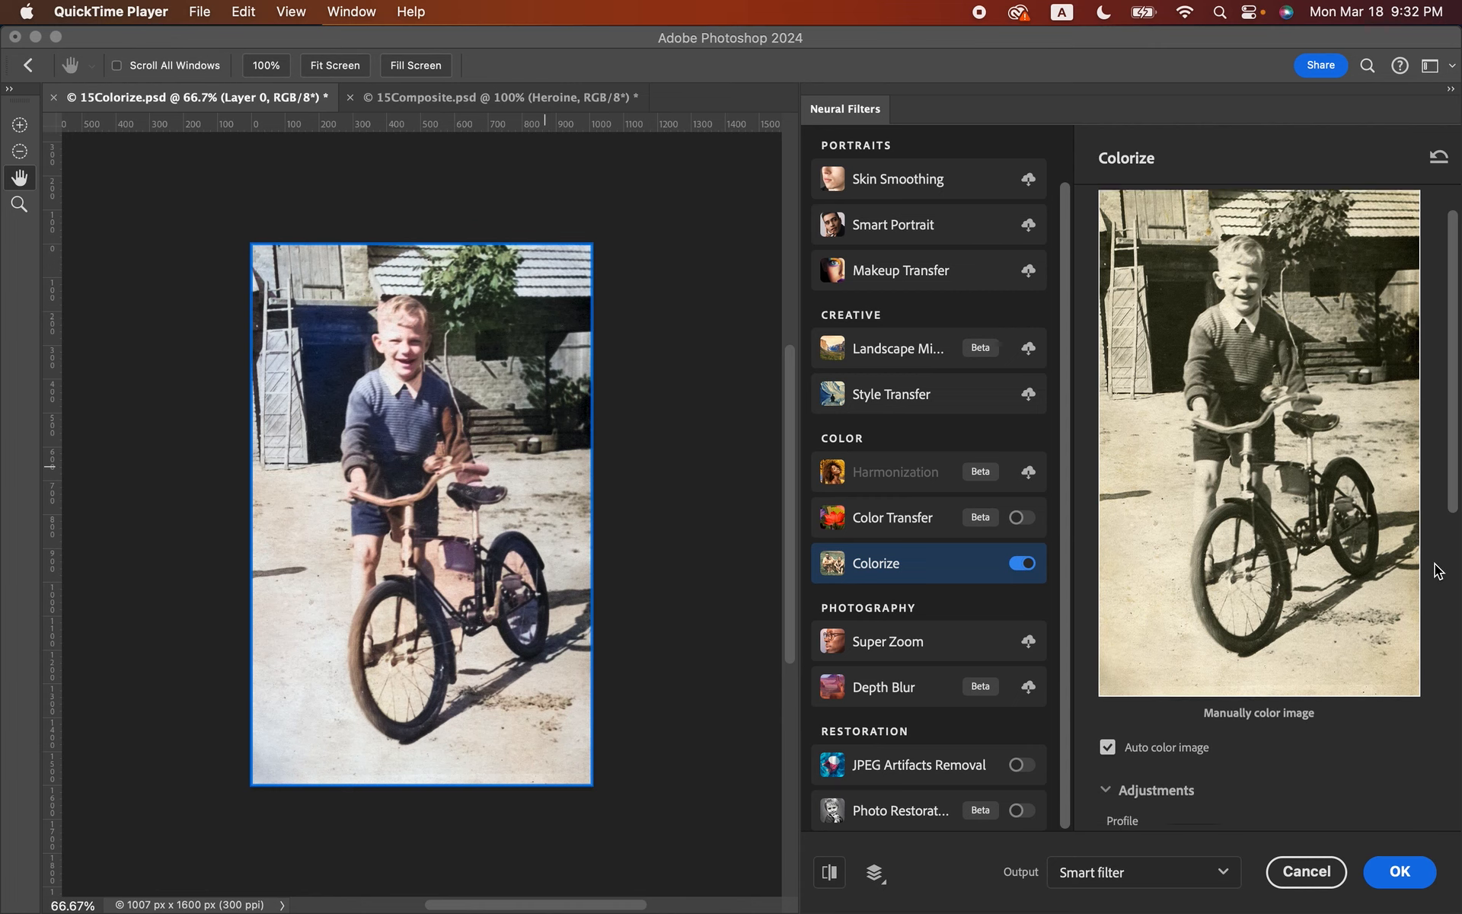
pyautogui.scroll(2, 1438, 573)
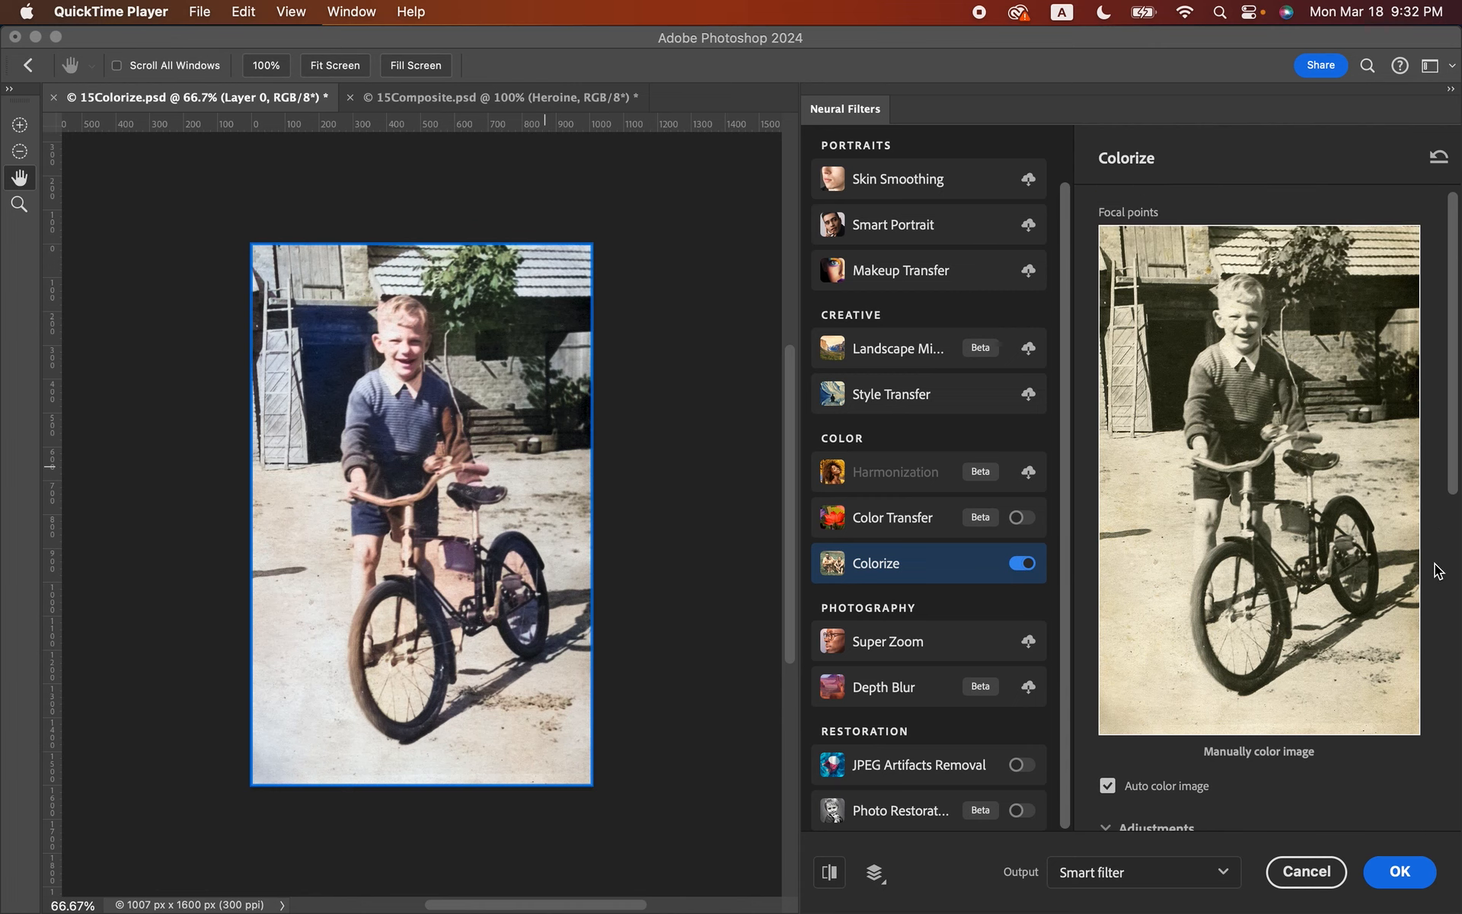
pyautogui.scroll(-5, 1437, 573)
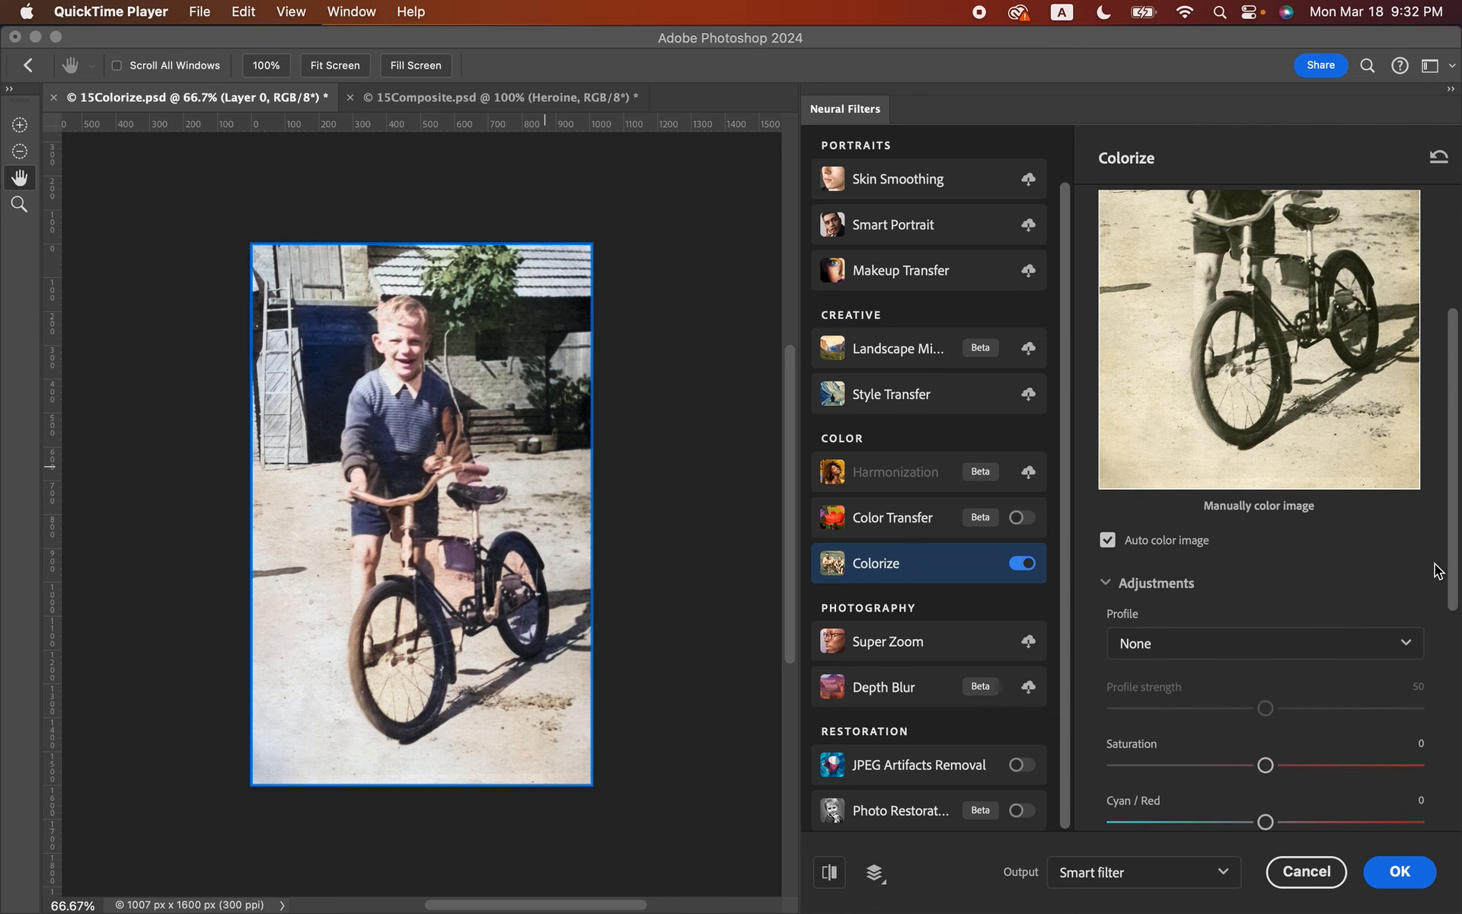
pyautogui.scroll(-2, 1438, 572)
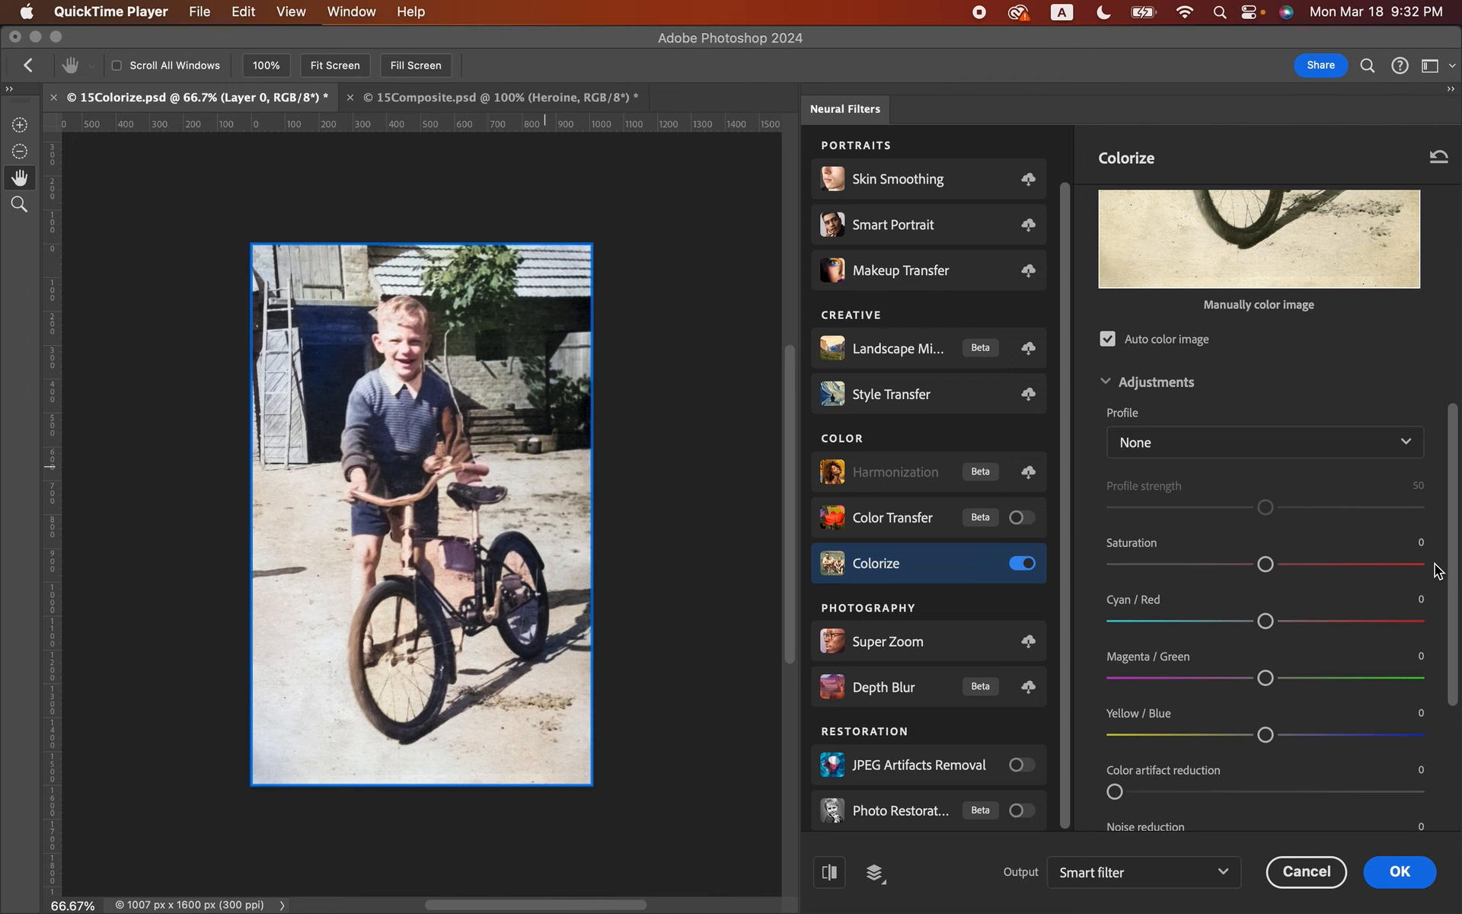
pyautogui.scroll(-2, 1436, 571)
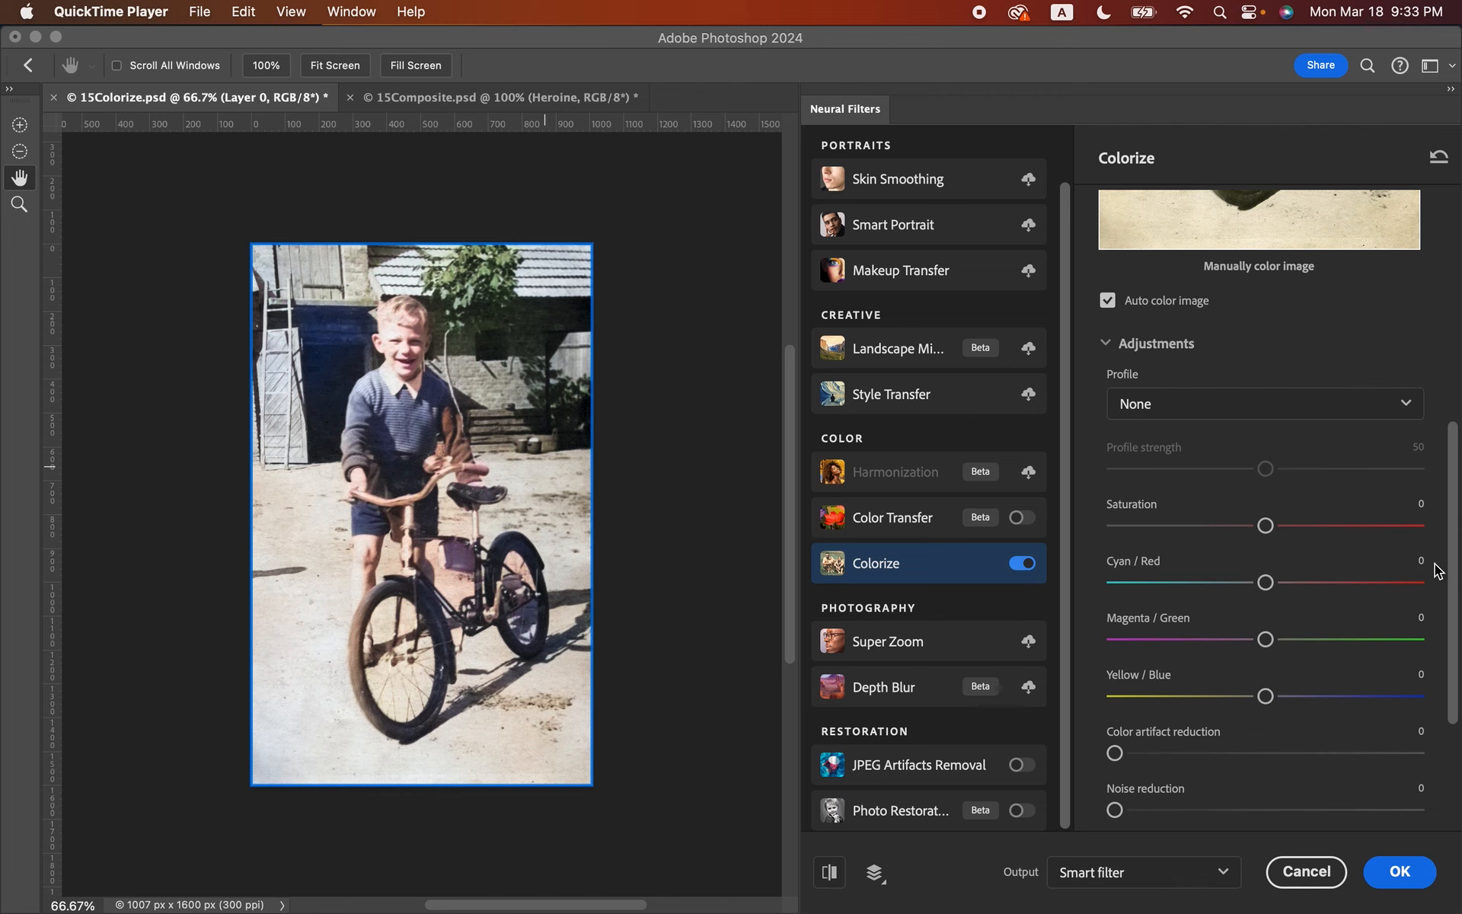
pyautogui.scroll(5, 1436, 571)
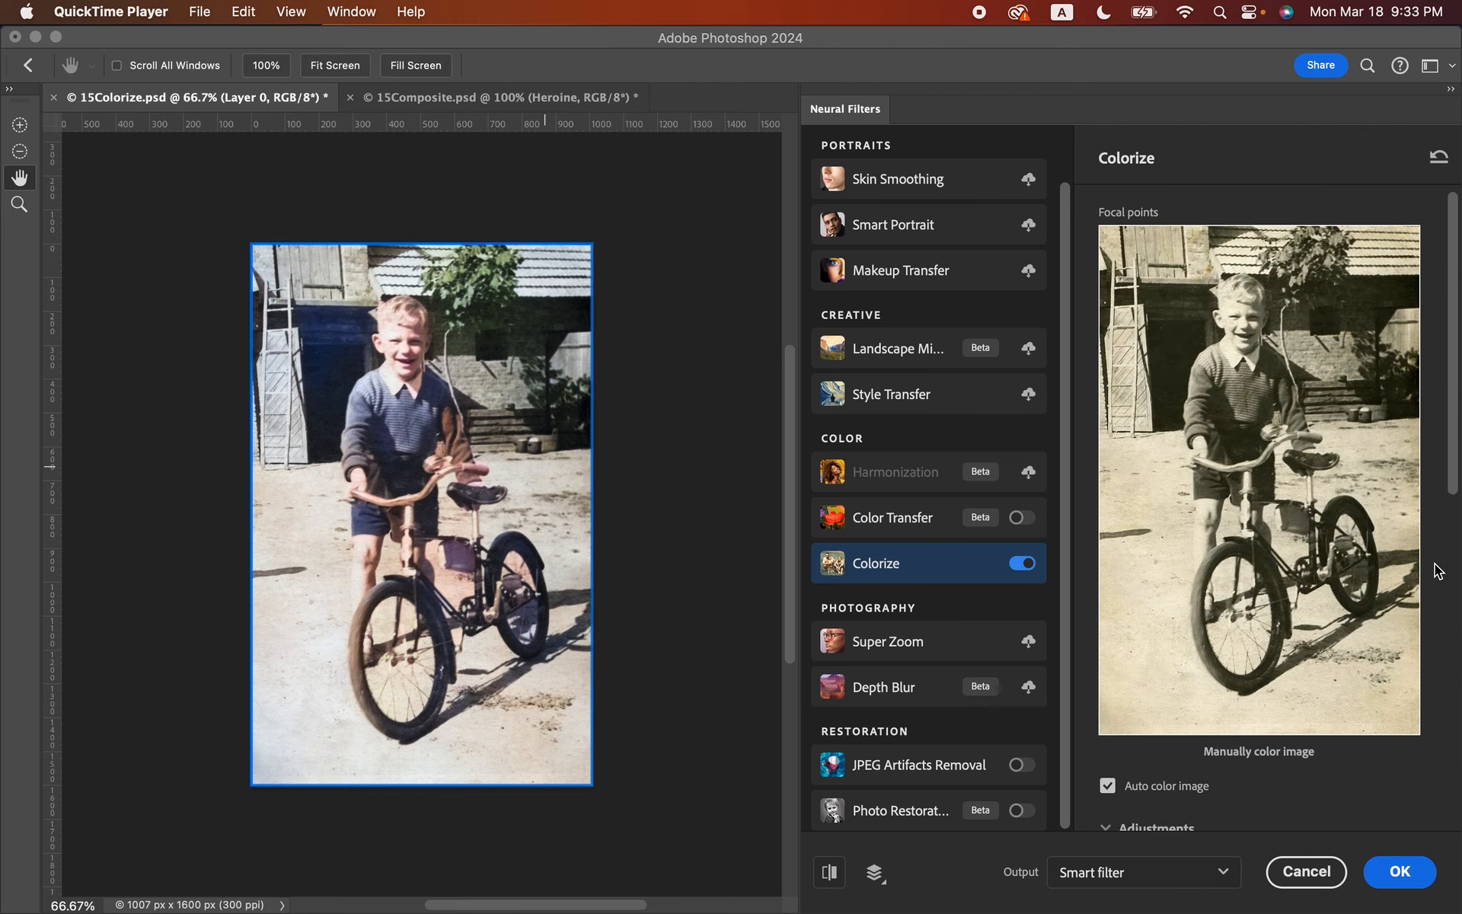
pyautogui.scroll(-10, 1436, 570)
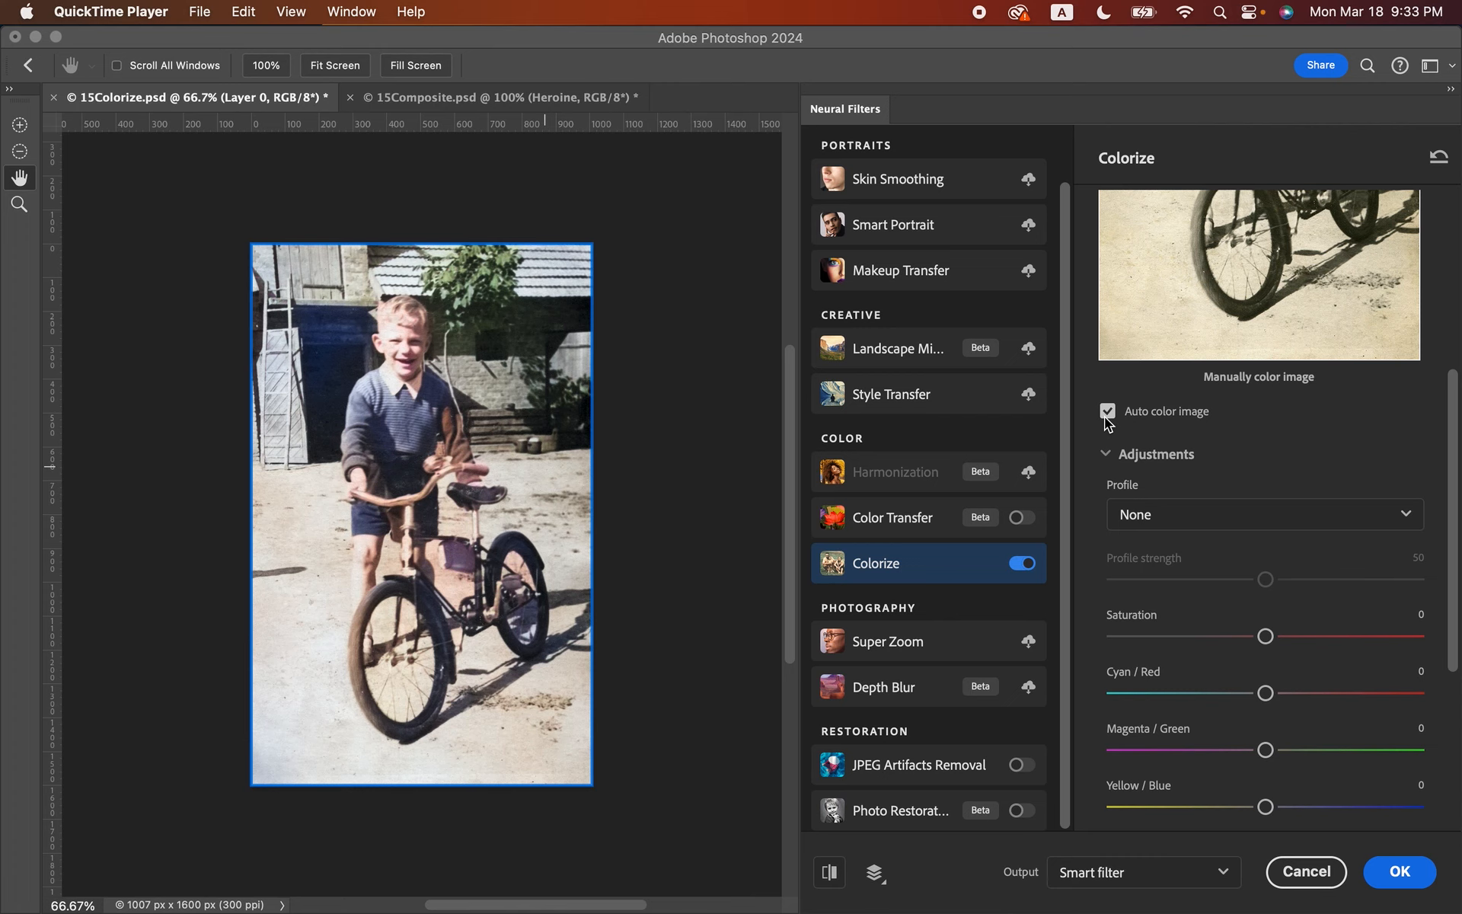
pyautogui.scroll(5, 1230, 352)
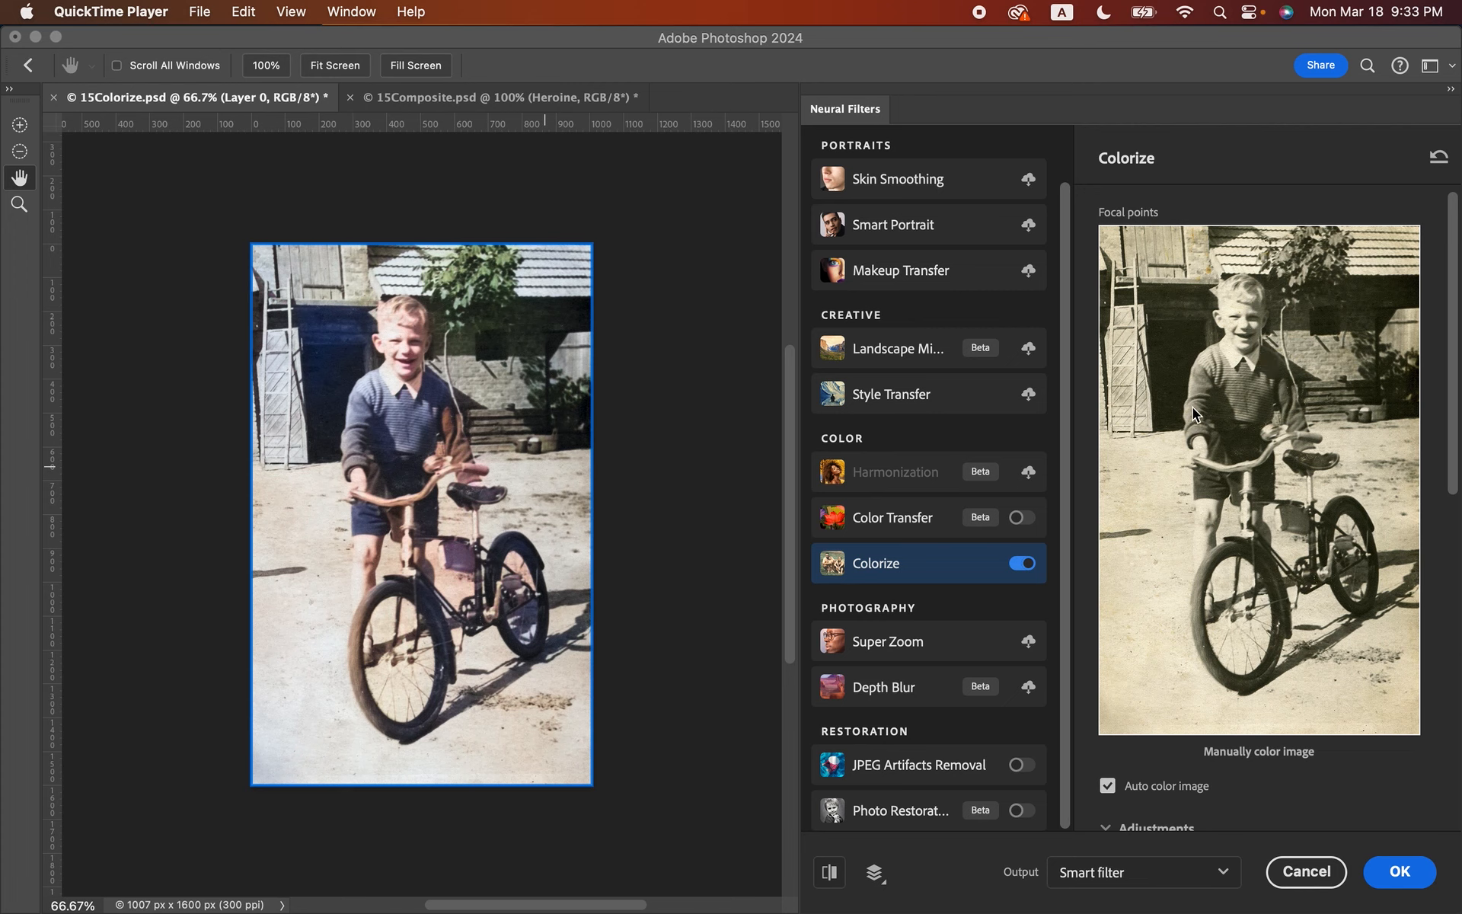
pyautogui.click(1228, 382)
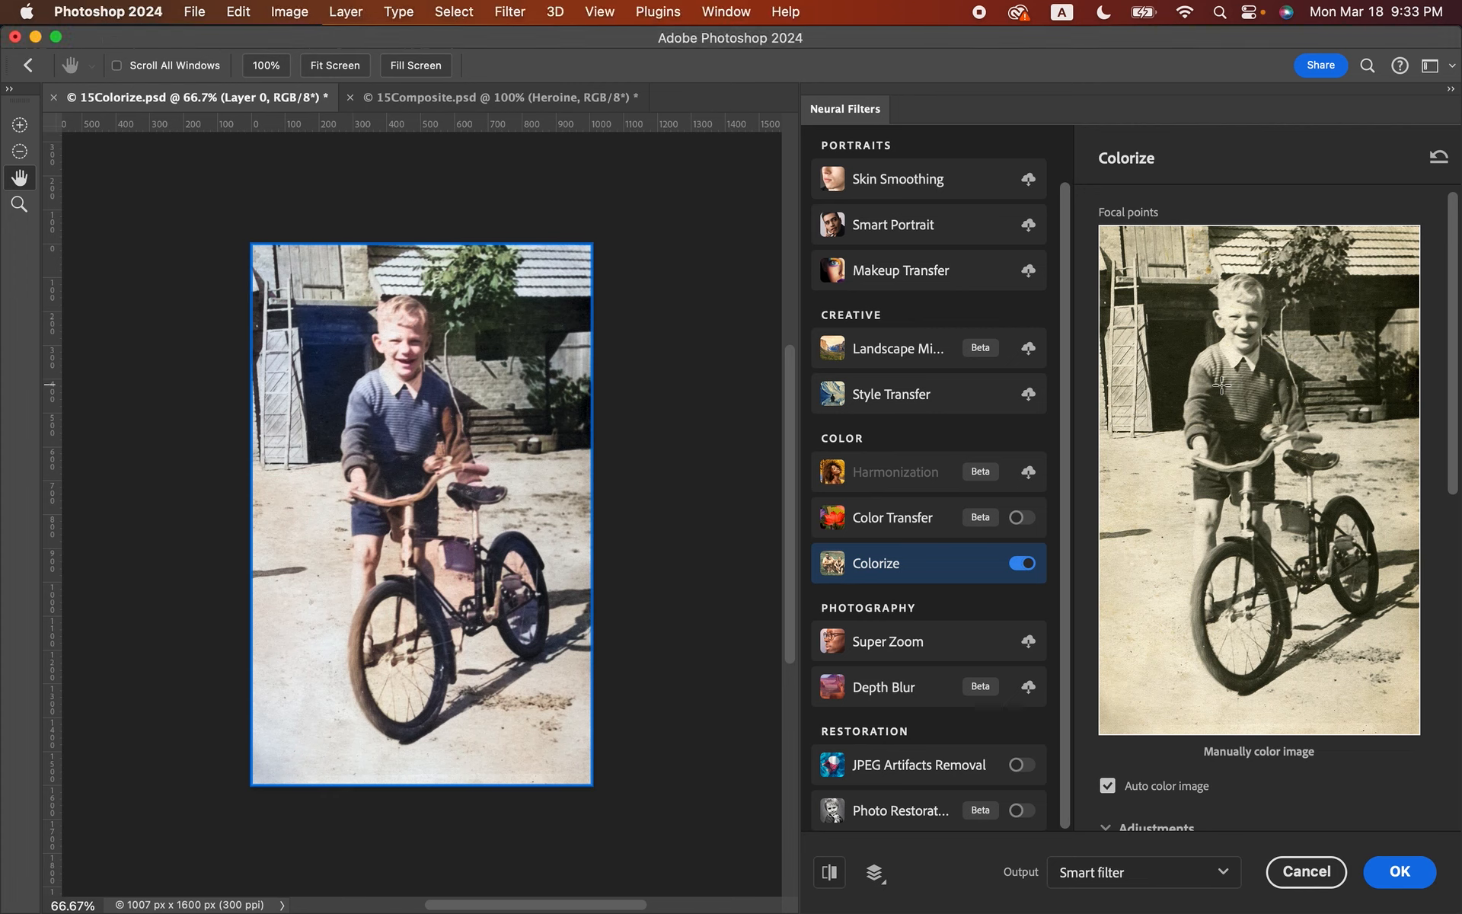
pyautogui.click(1183, 356)
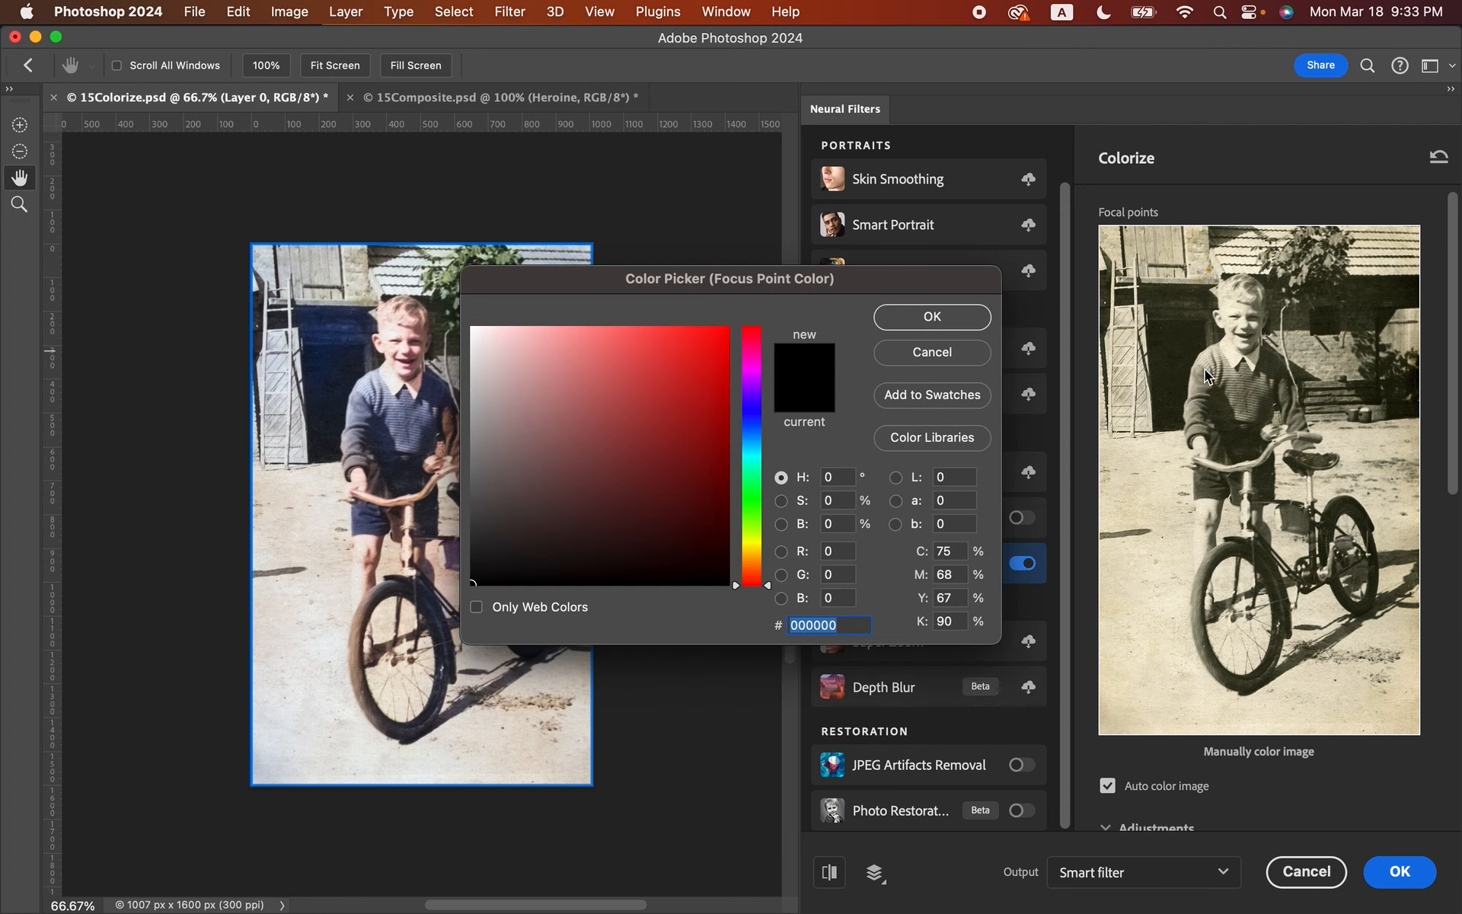
pyautogui.click(983, 349)
# Step: Add a focal point on the boy's sweater in the Colorize preview and give it the blue color 0010e9
pyautogui.click(1205, 402)
pyautogui.click(721, 369)
pyautogui.click(728, 345)
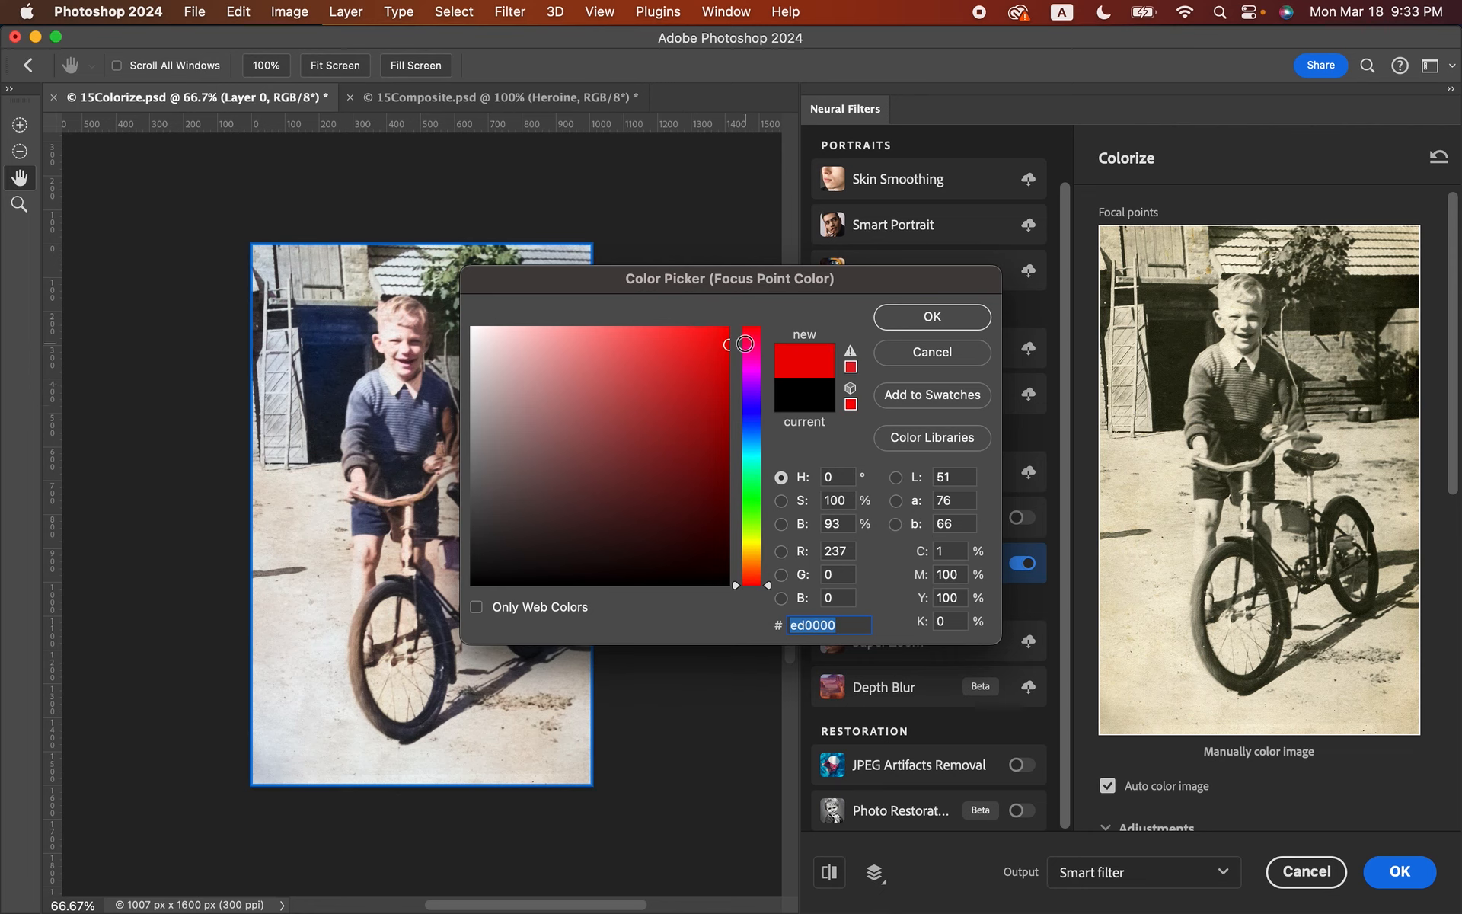
pyautogui.moveTo(750, 336); pyautogui.dragTo(721, 421)
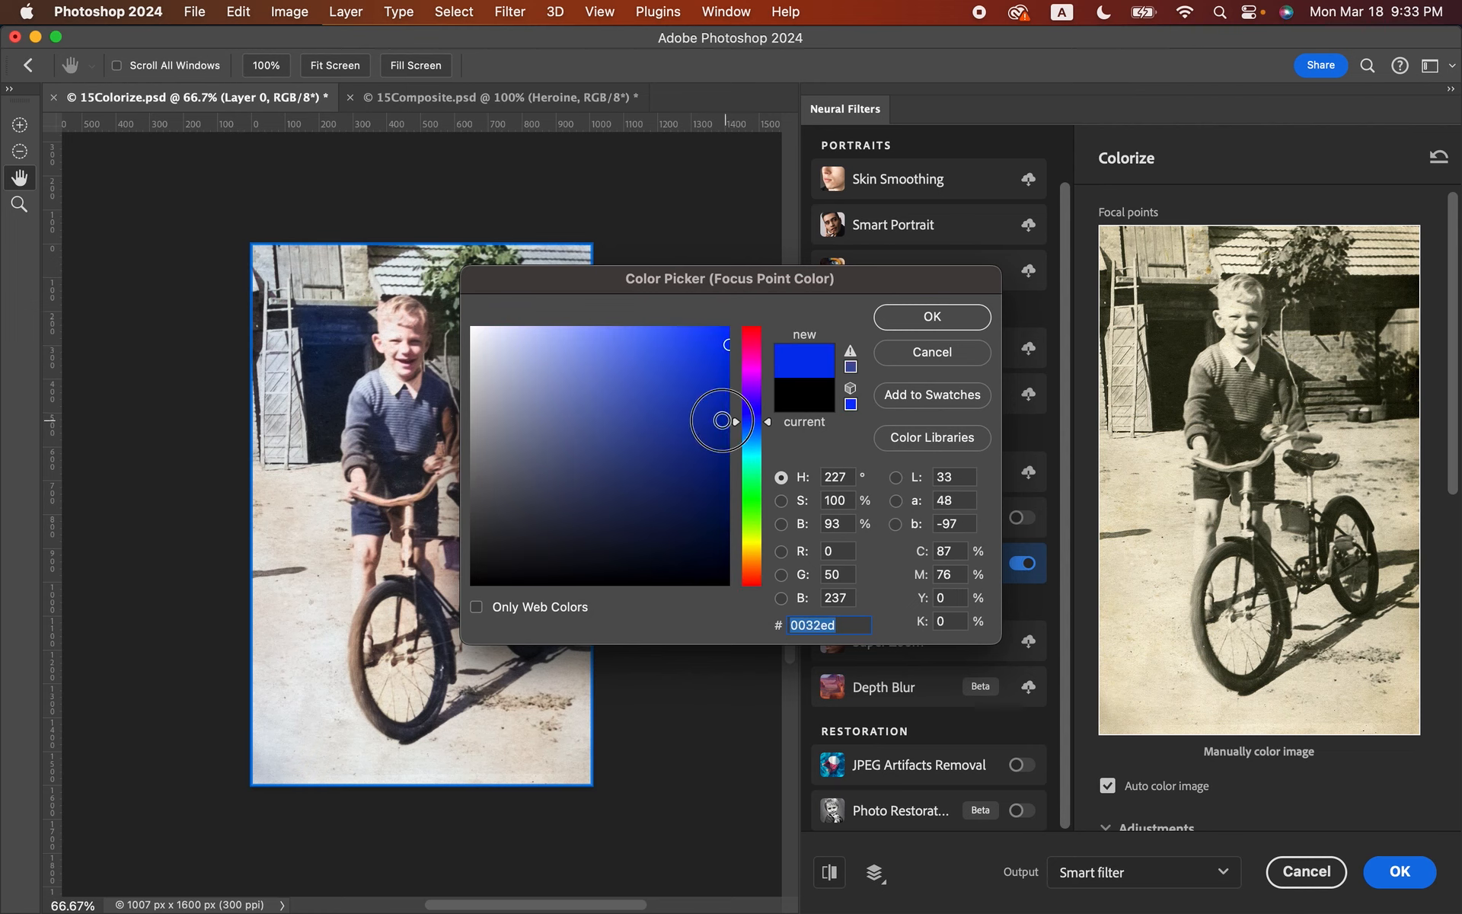
pyautogui.click(650, 419)
pyautogui.moveTo(630, 415)
pyautogui.mouseDown()
pyautogui.moveTo(522, 417)
pyautogui.moveTo(728, 349)
pyautogui.mouseUp()
pyautogui.moveTo(762, 422); pyautogui.dragTo(764, 366)
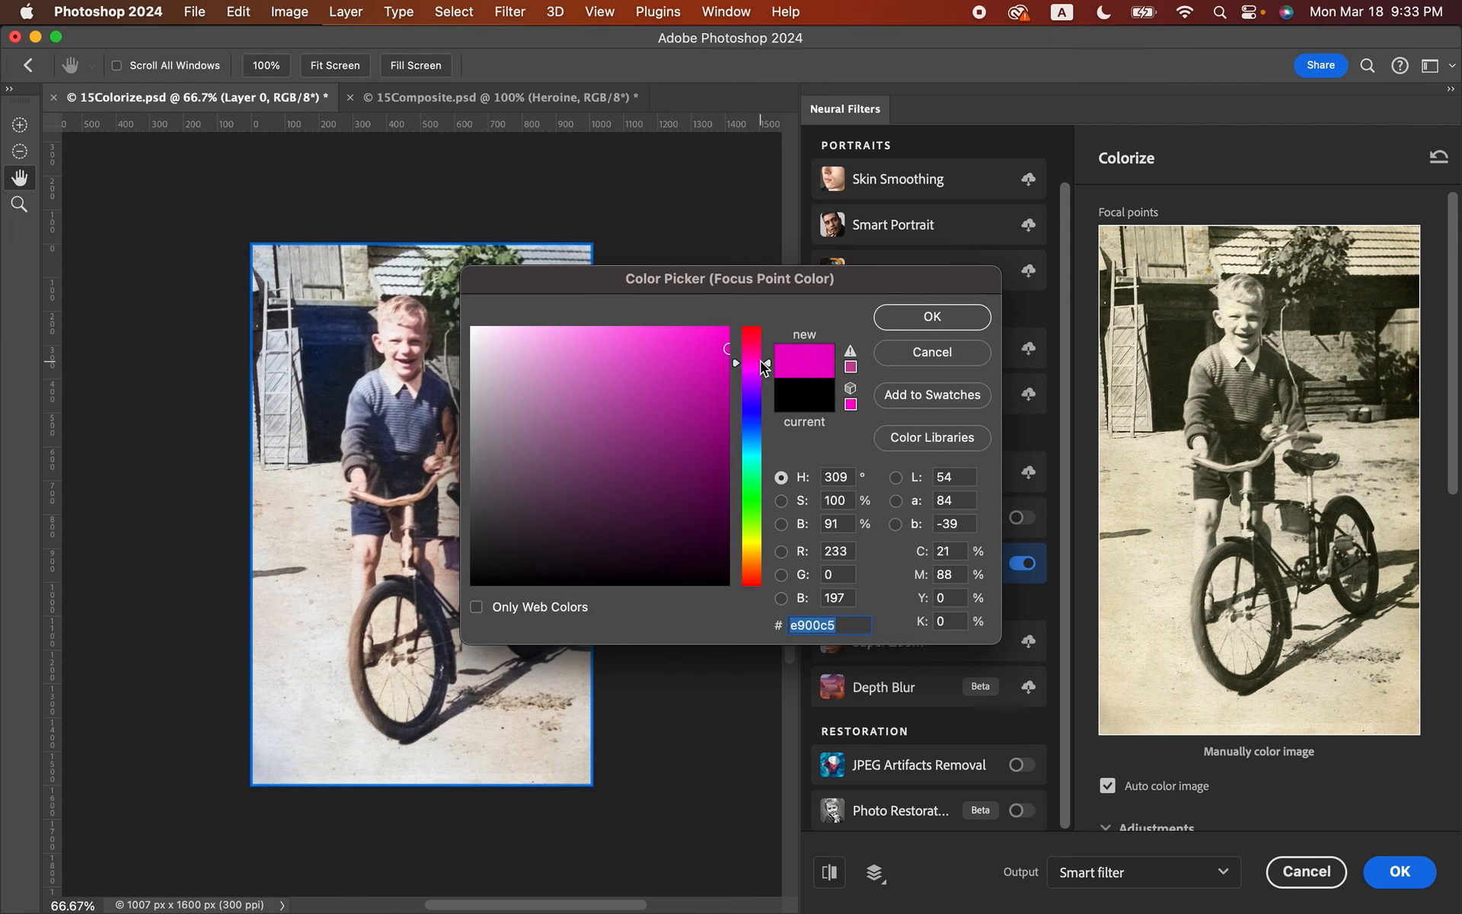
pyautogui.click(745, 416)
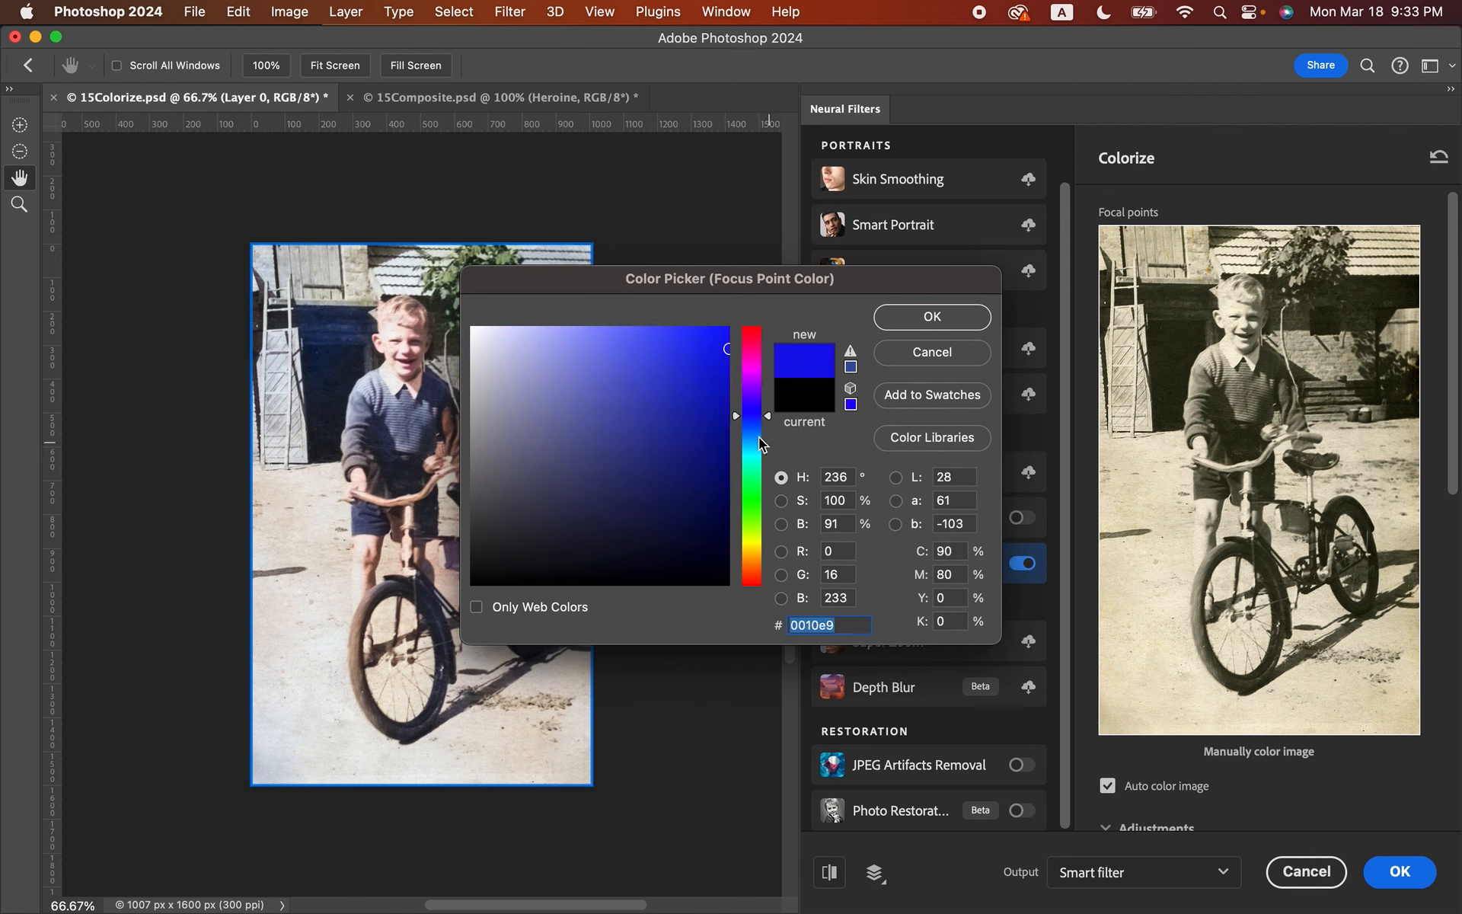
pyautogui.click(923, 317)
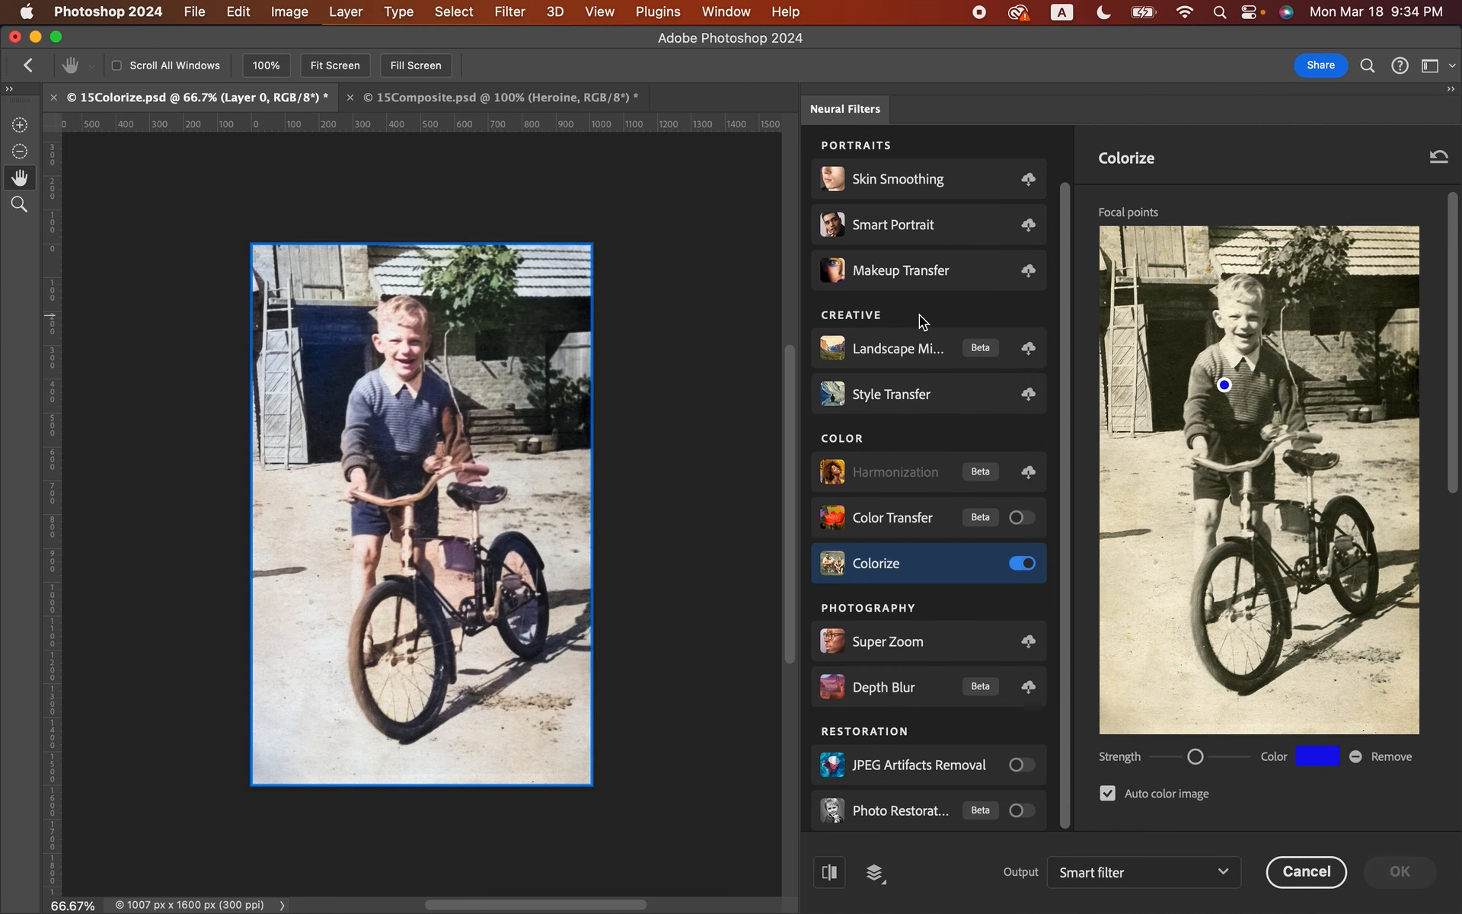
# Step: Adjust the Strength of the sweater's blue focal point to slightly below the middle of its range
pyautogui.scroll(-2, 1258, 712)
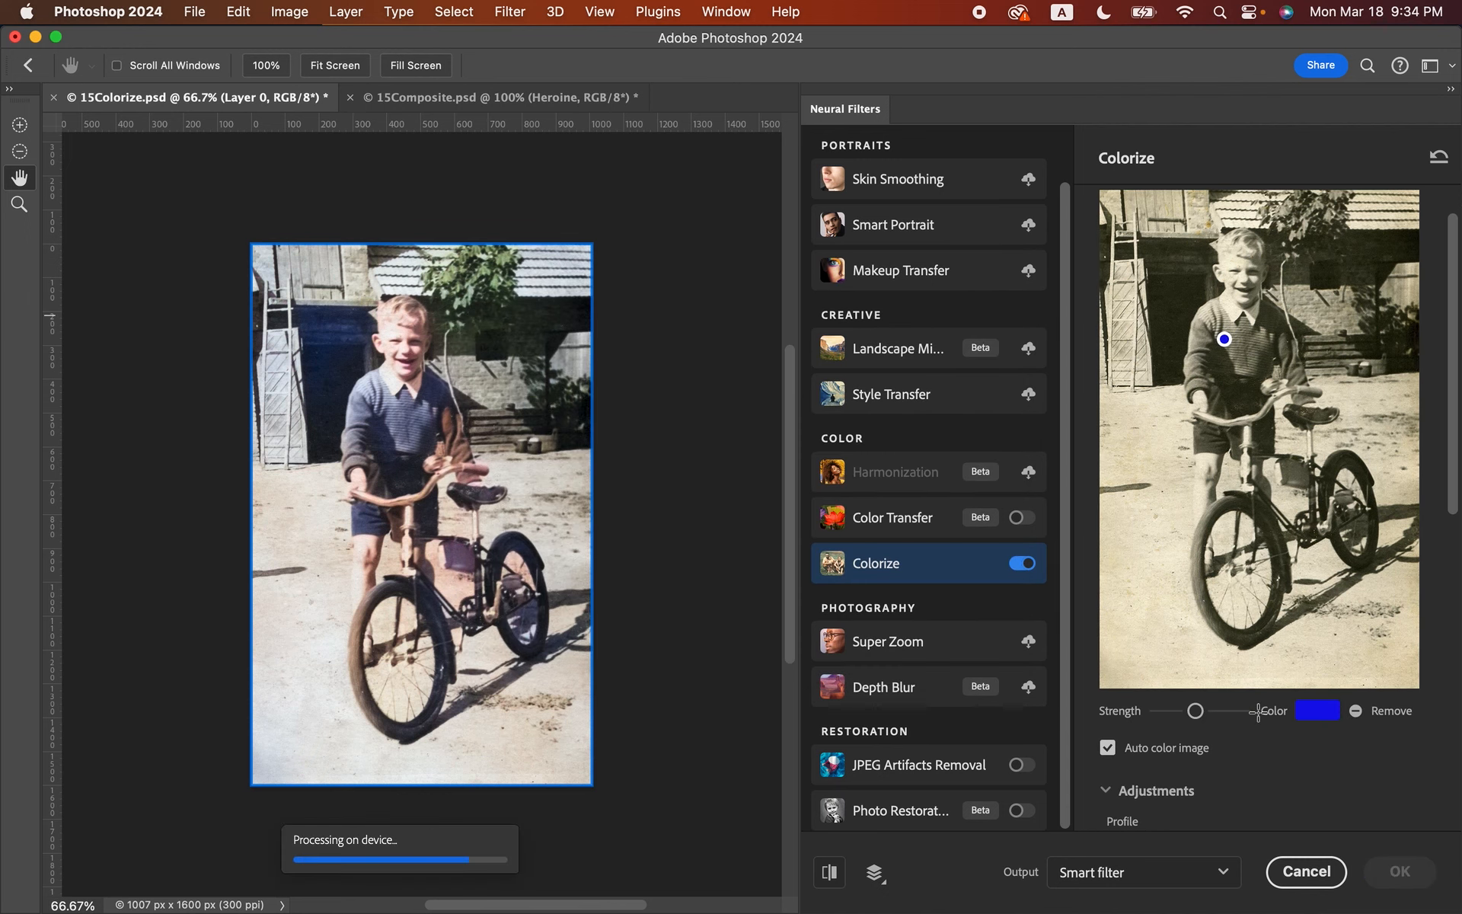
pyautogui.moveTo(1196, 704); pyautogui.dragTo(1227, 709)
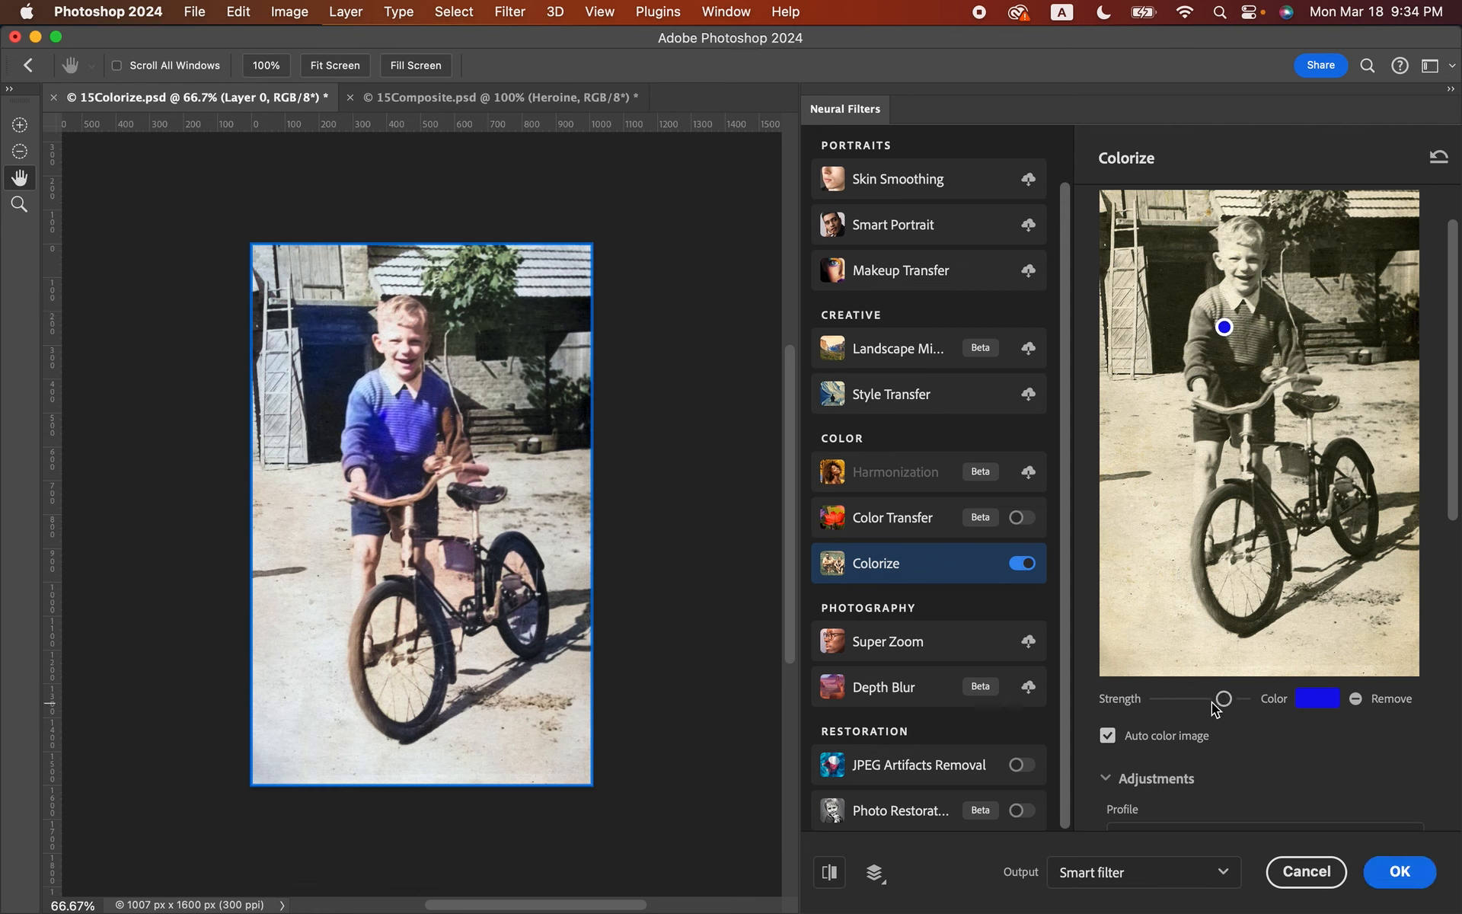
pyautogui.moveTo(1224, 699); pyautogui.dragTo(1193, 701)
pyautogui.moveTo(1195, 701); pyautogui.dragTo(1186, 701)
pyautogui.scroll(-5, 1284, 698)
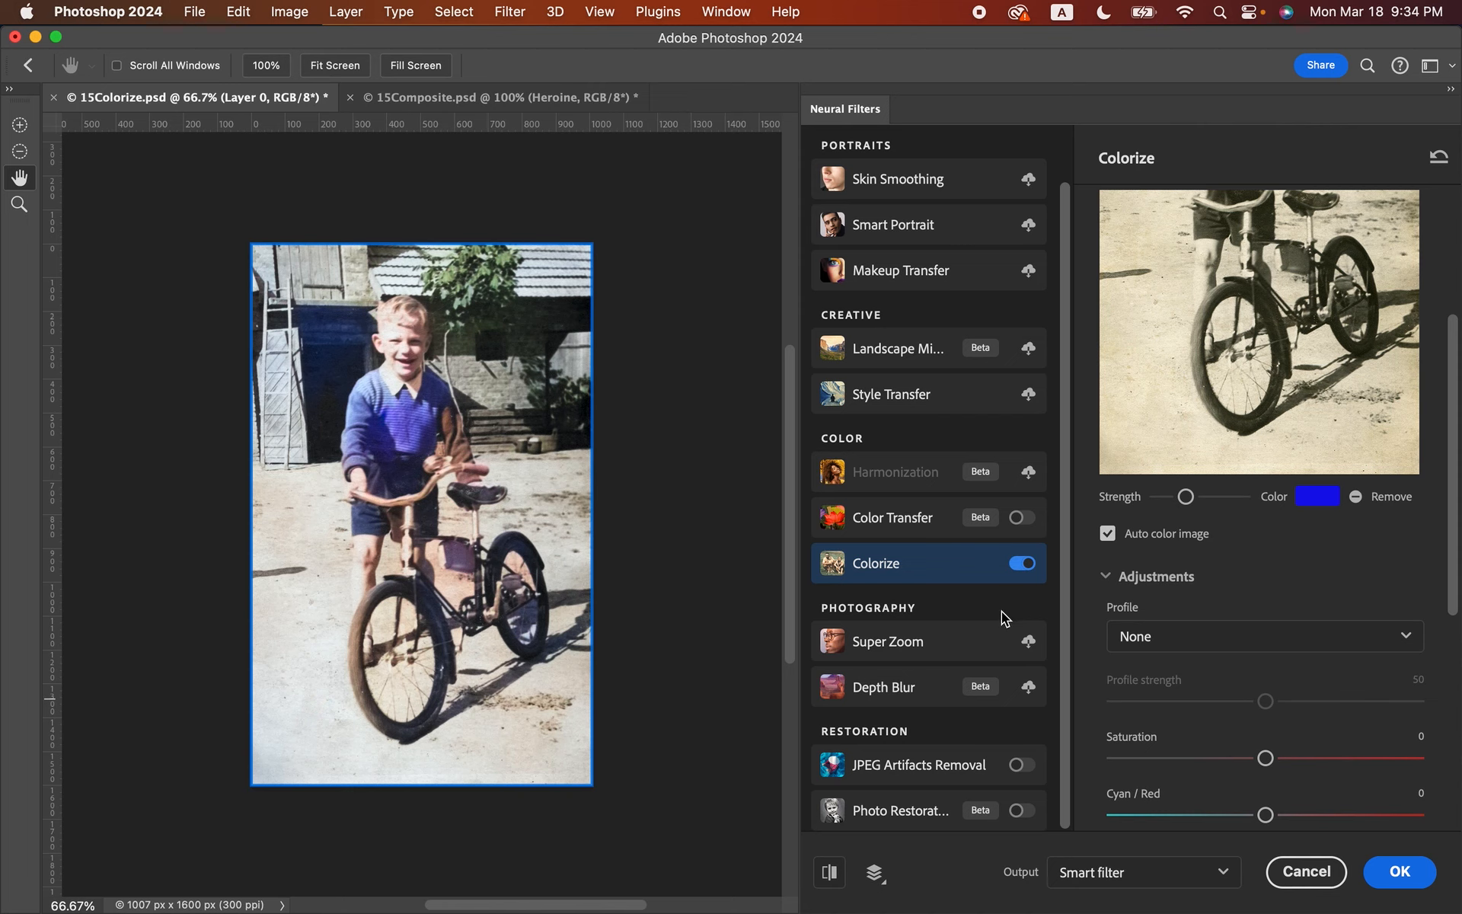
# Step: Download and enable the Depth Blur neural filter, and turn off its Focus subject option
pyautogui.click(1029, 688)
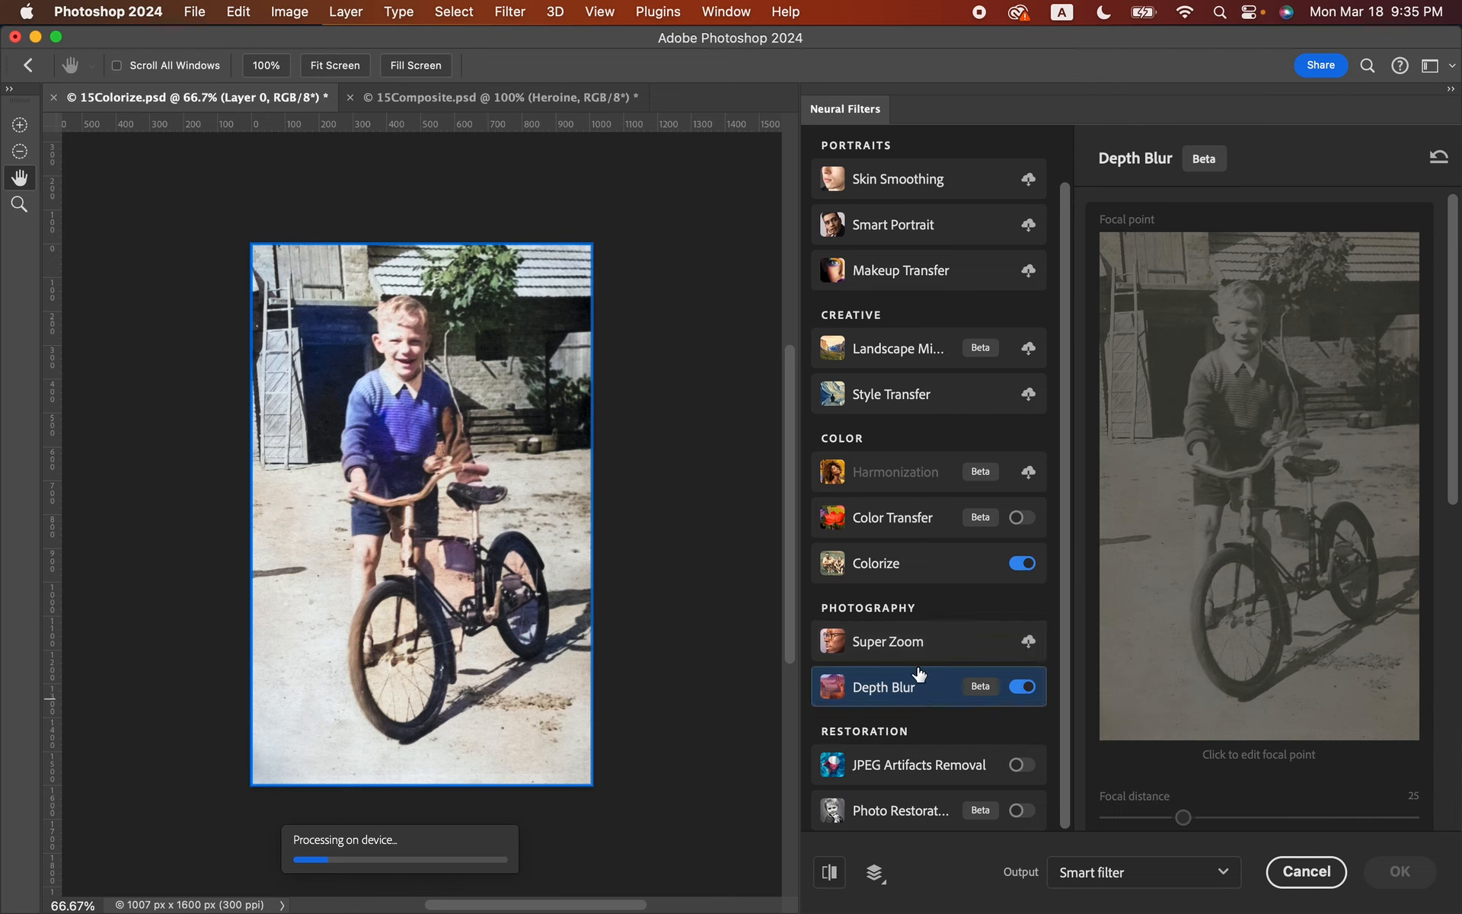
pyautogui.scroll(-3, 1331, 470)
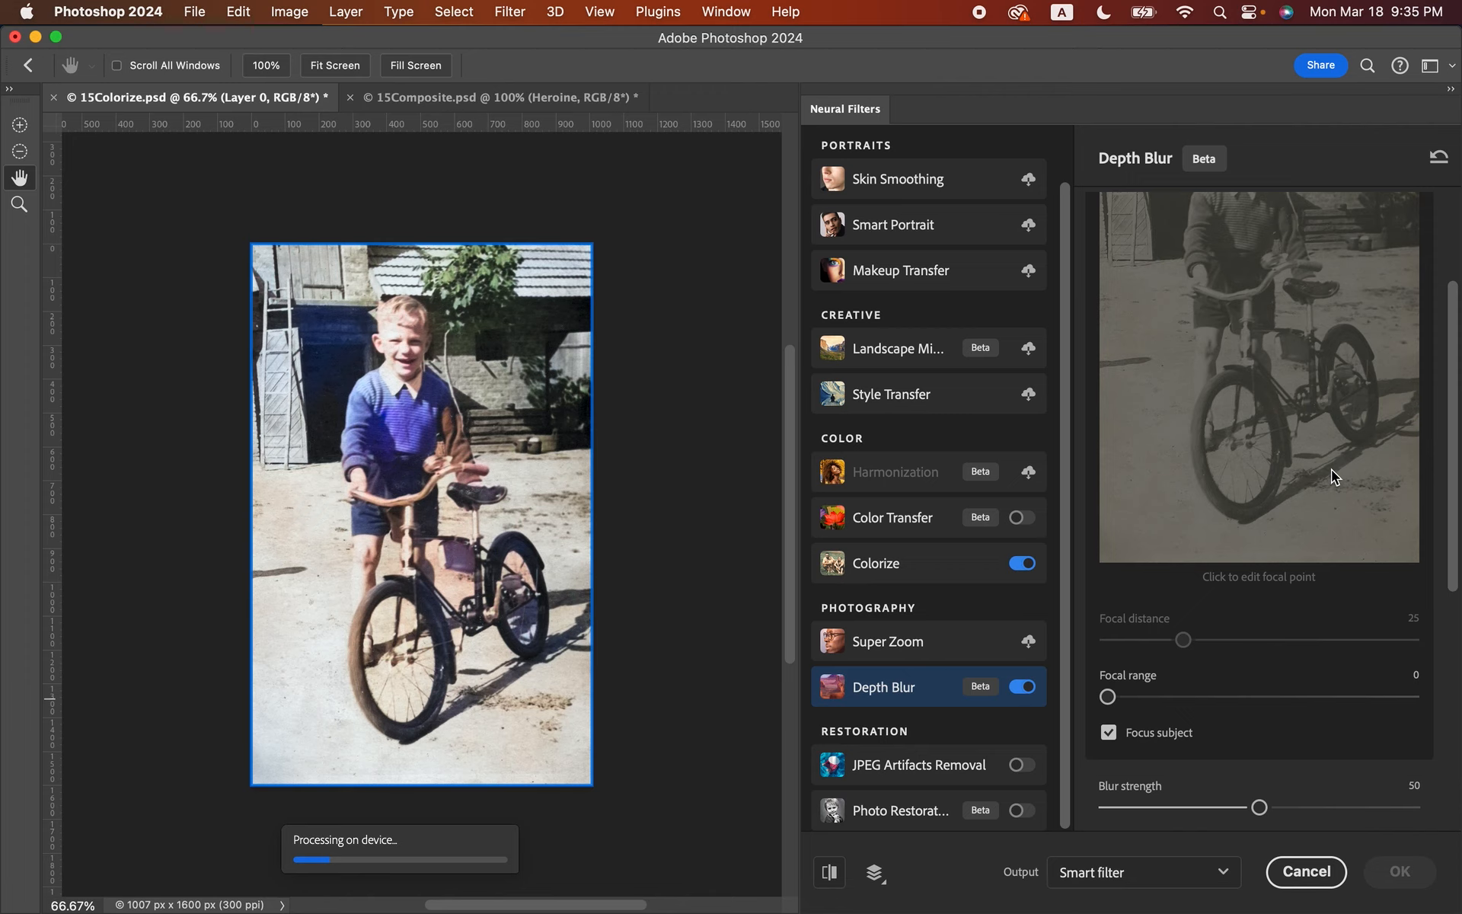
pyautogui.scroll(-3, 1332, 469)
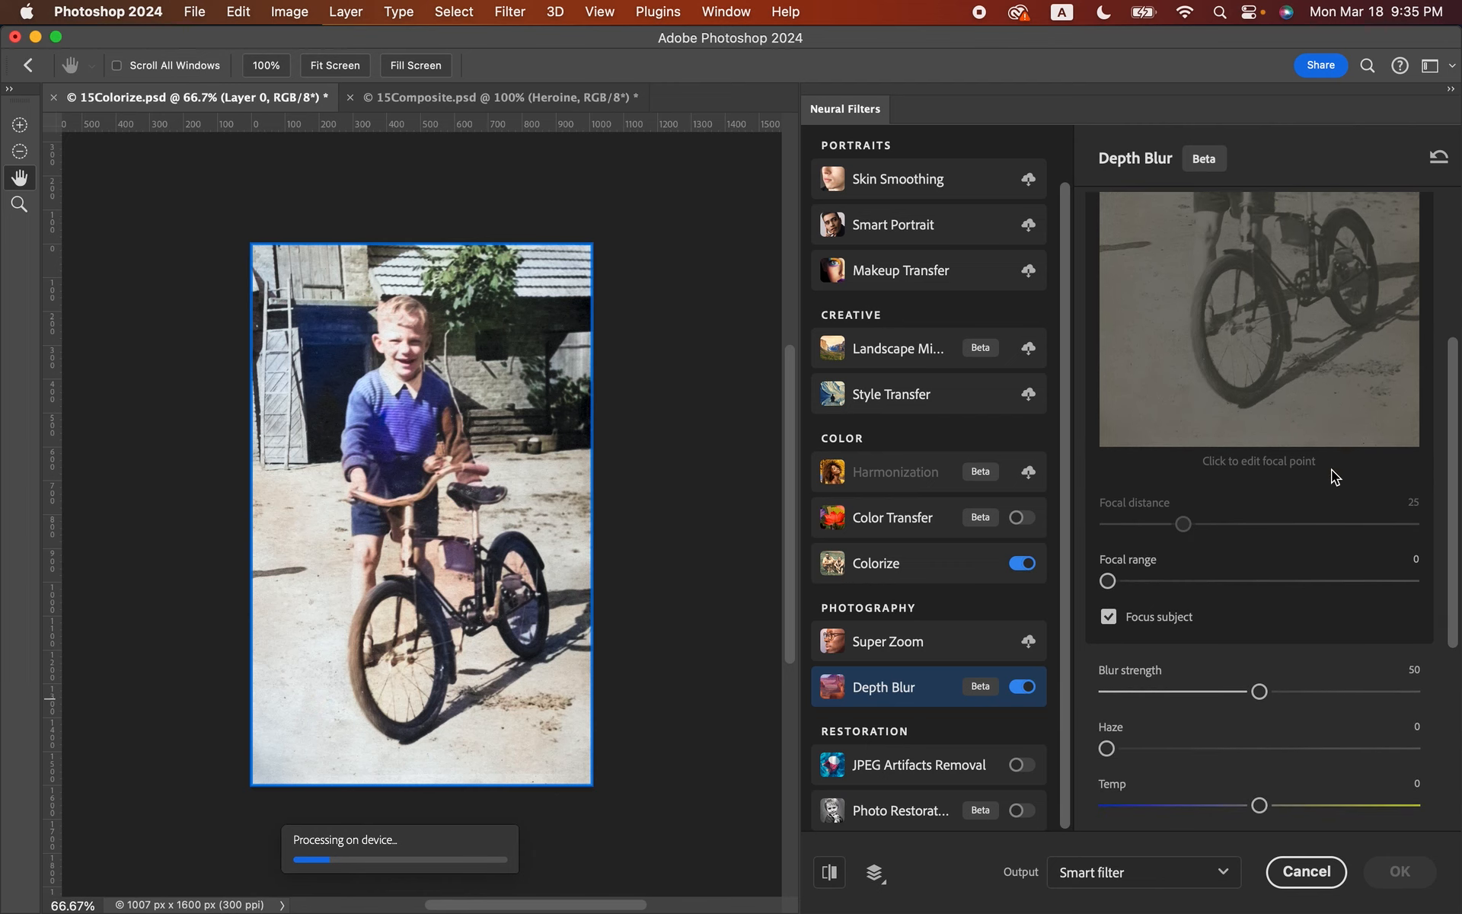
pyautogui.scroll(1, 1331, 469)
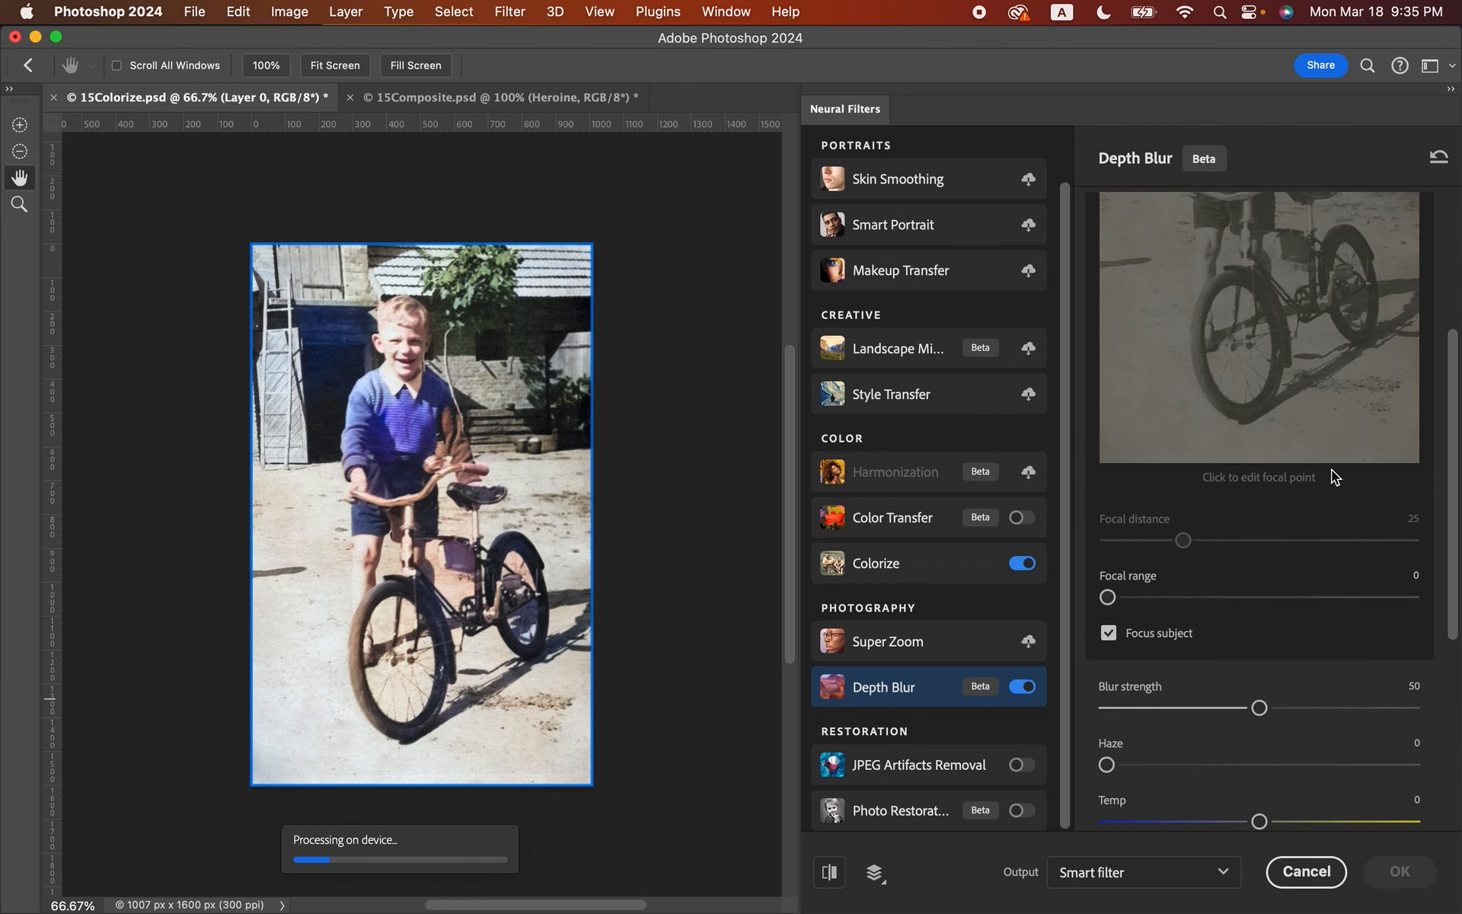
pyautogui.click(1108, 634)
# Step: Set the Depth Blur filter's Focal range to 40 and dismiss the Select and Mask workspace tip
pyautogui.scroll(-2, 1214, 610)
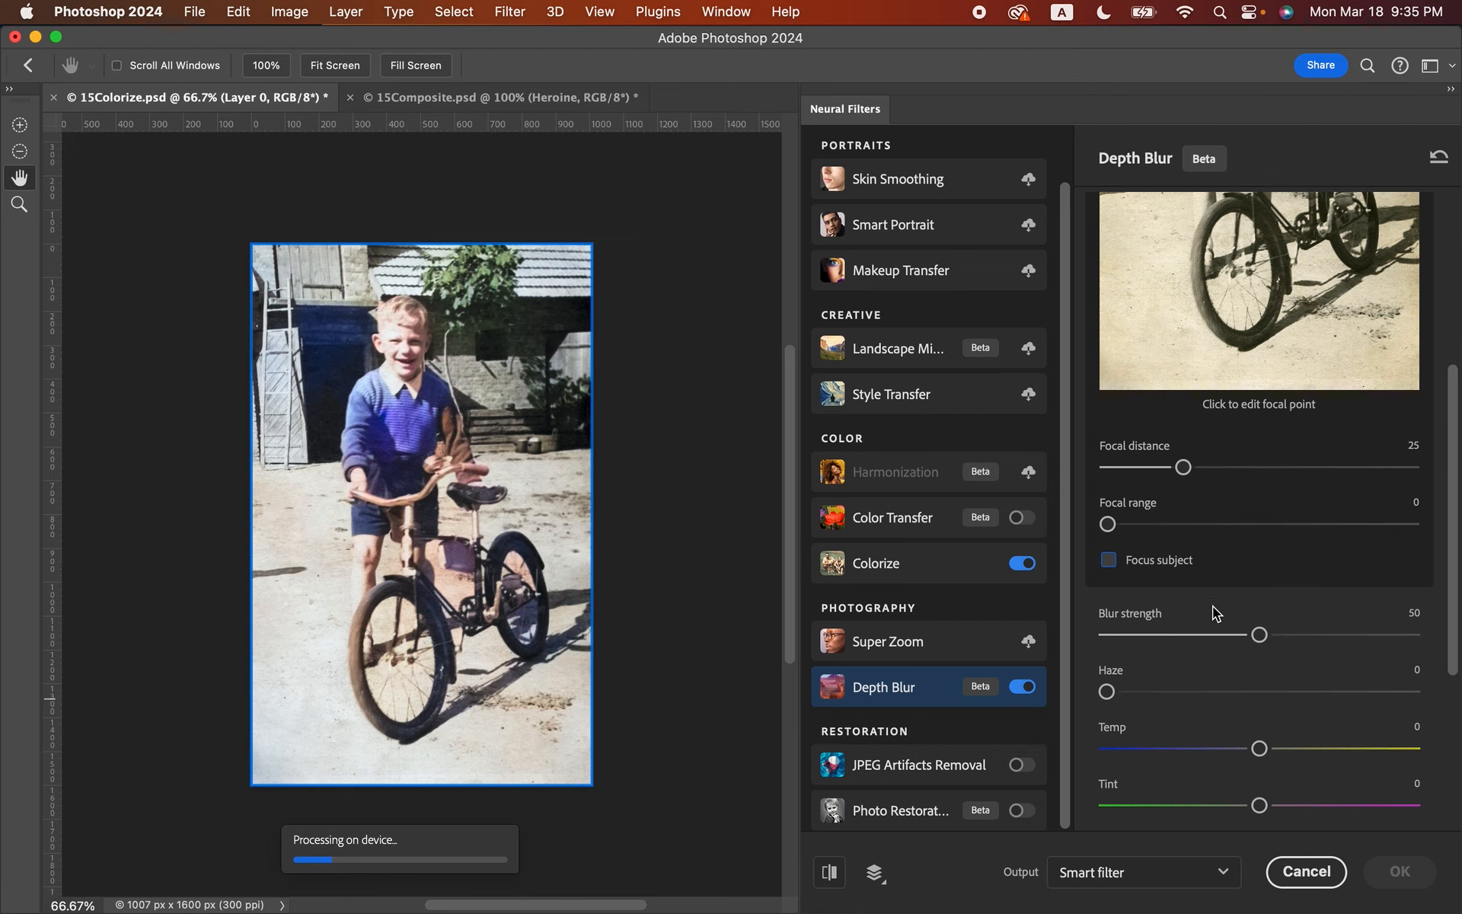
pyautogui.scroll(-4, 1212, 607)
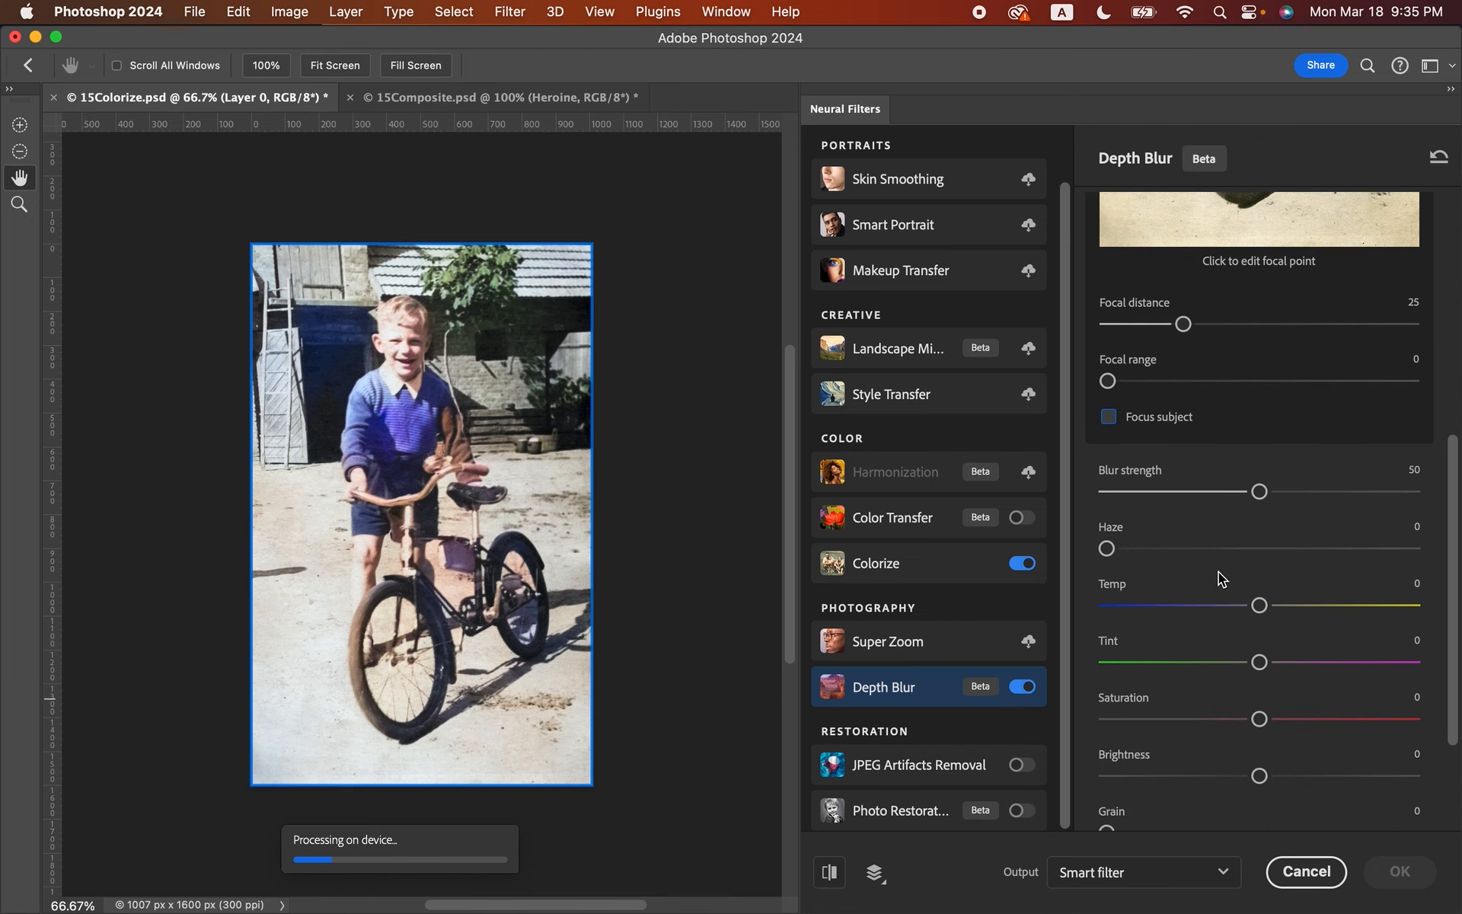
pyautogui.moveTo(1108, 381); pyautogui.dragTo(1228, 388)
pyautogui.scroll(5, 1228, 390)
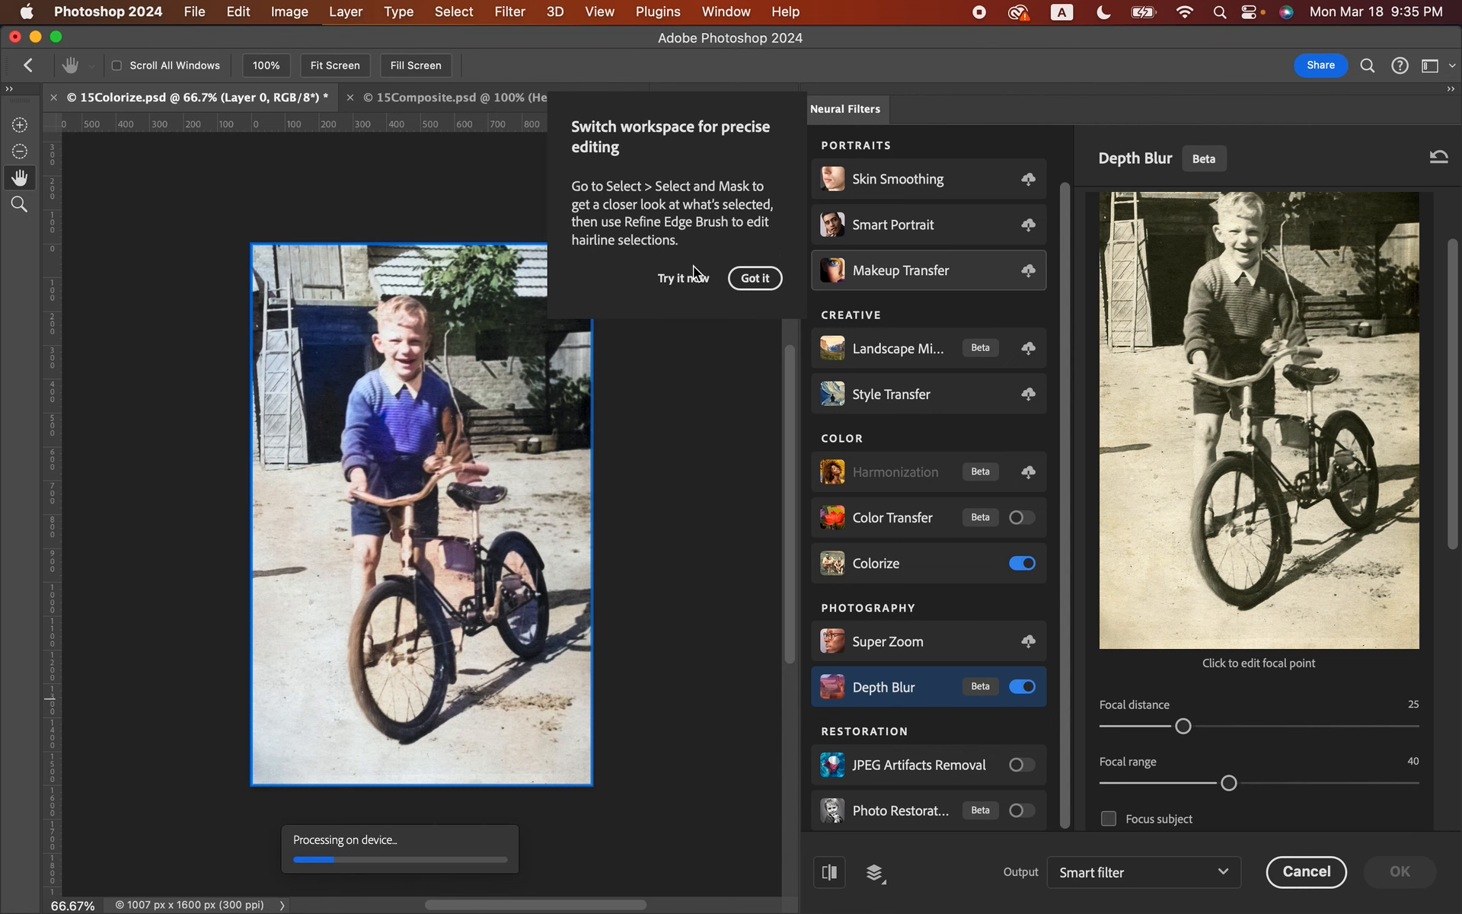
pyautogui.click(752, 279)
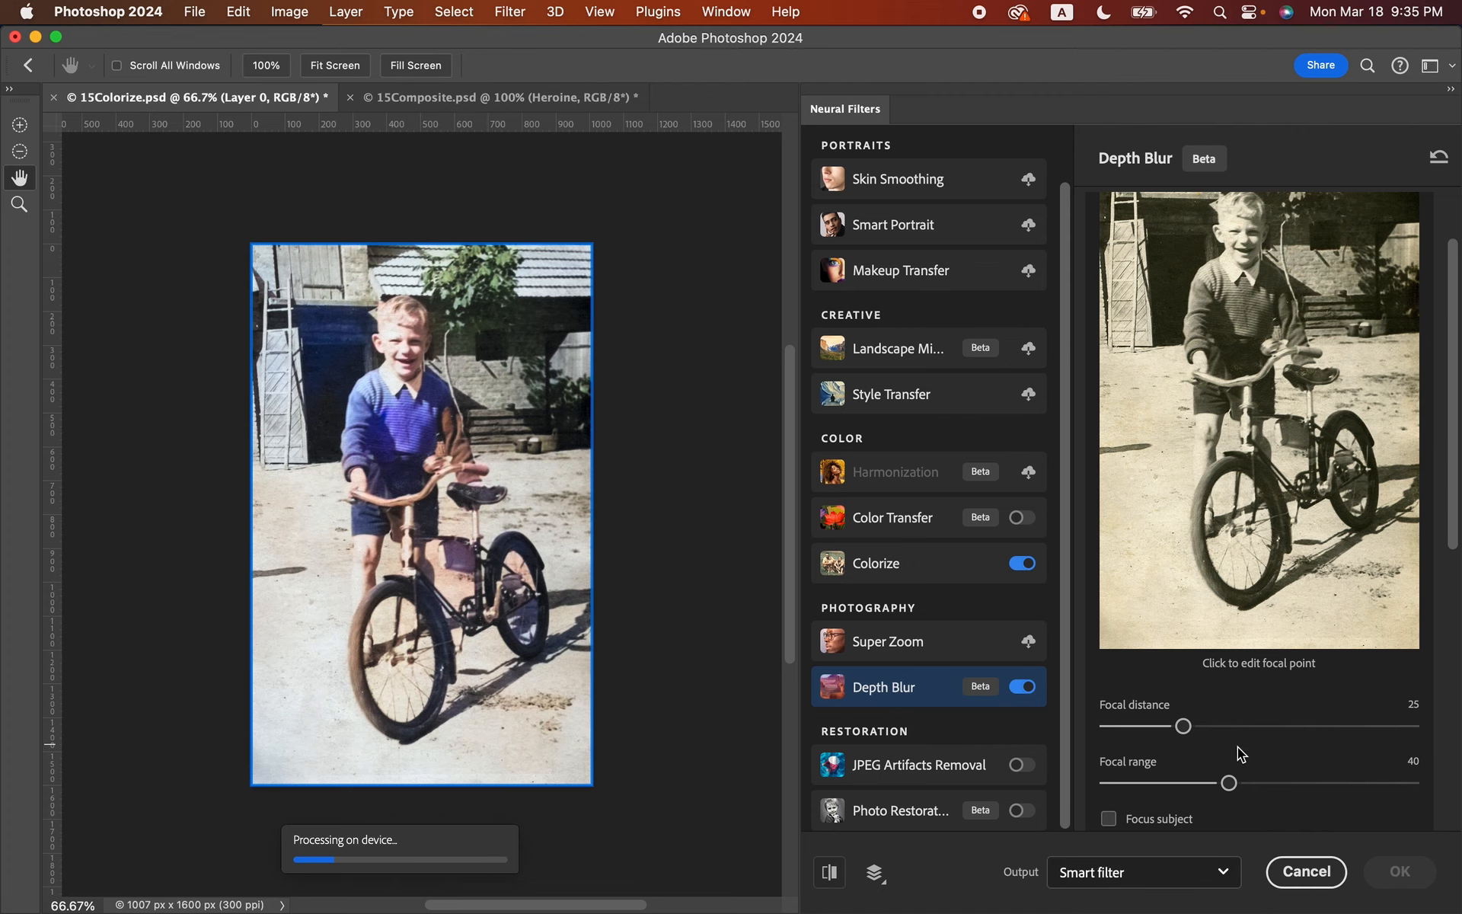
pyautogui.scroll(-7, 1242, 754)
pyautogui.scroll(-1, 1252, 731)
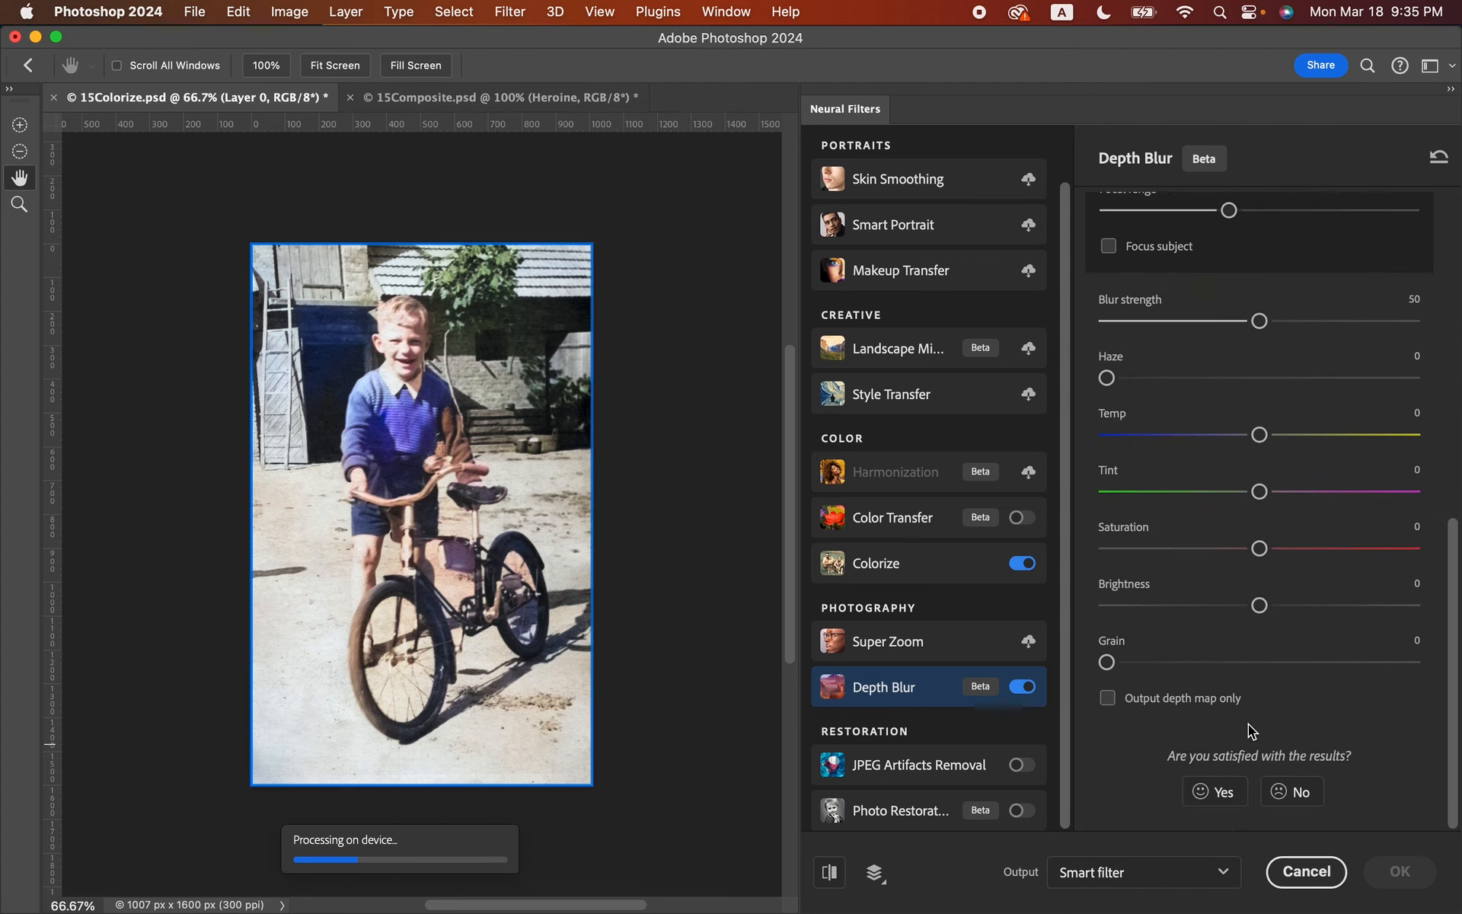
# Step: Apply the Colorize and Depth Blur neural filters as a smart filter, and close 15Colorize.psd without saving
pyautogui.click(1163, 878)
pyautogui.scroll(5, 1163, 878)
pyautogui.scroll(3, 1235, 753)
pyautogui.scroll(-5, 677, 633)
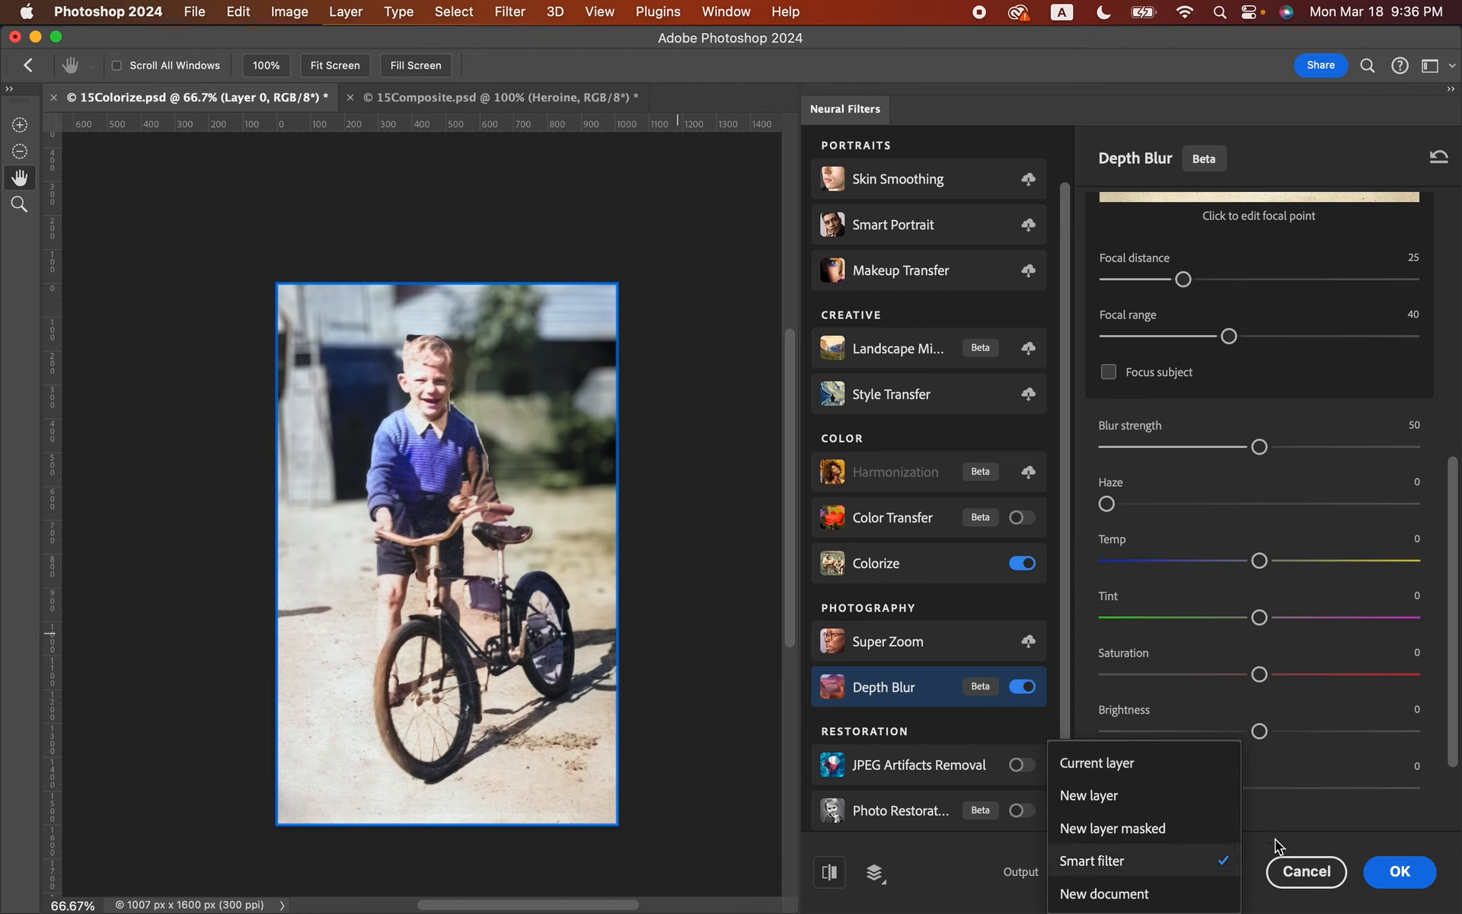
pyautogui.click(1198, 867)
pyautogui.click(1397, 876)
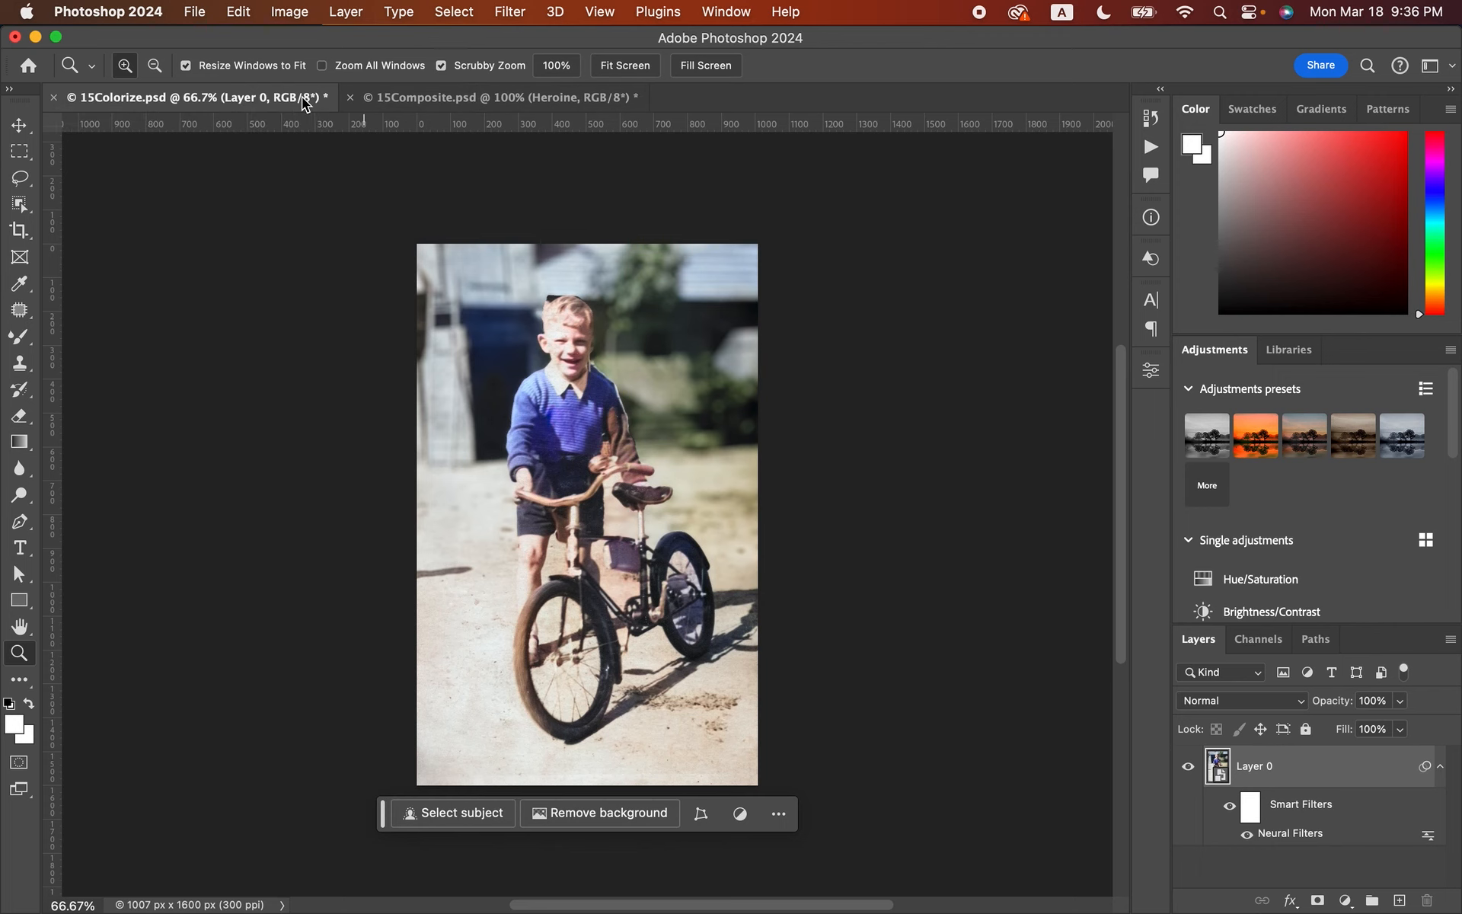
pyautogui.click(53, 99)
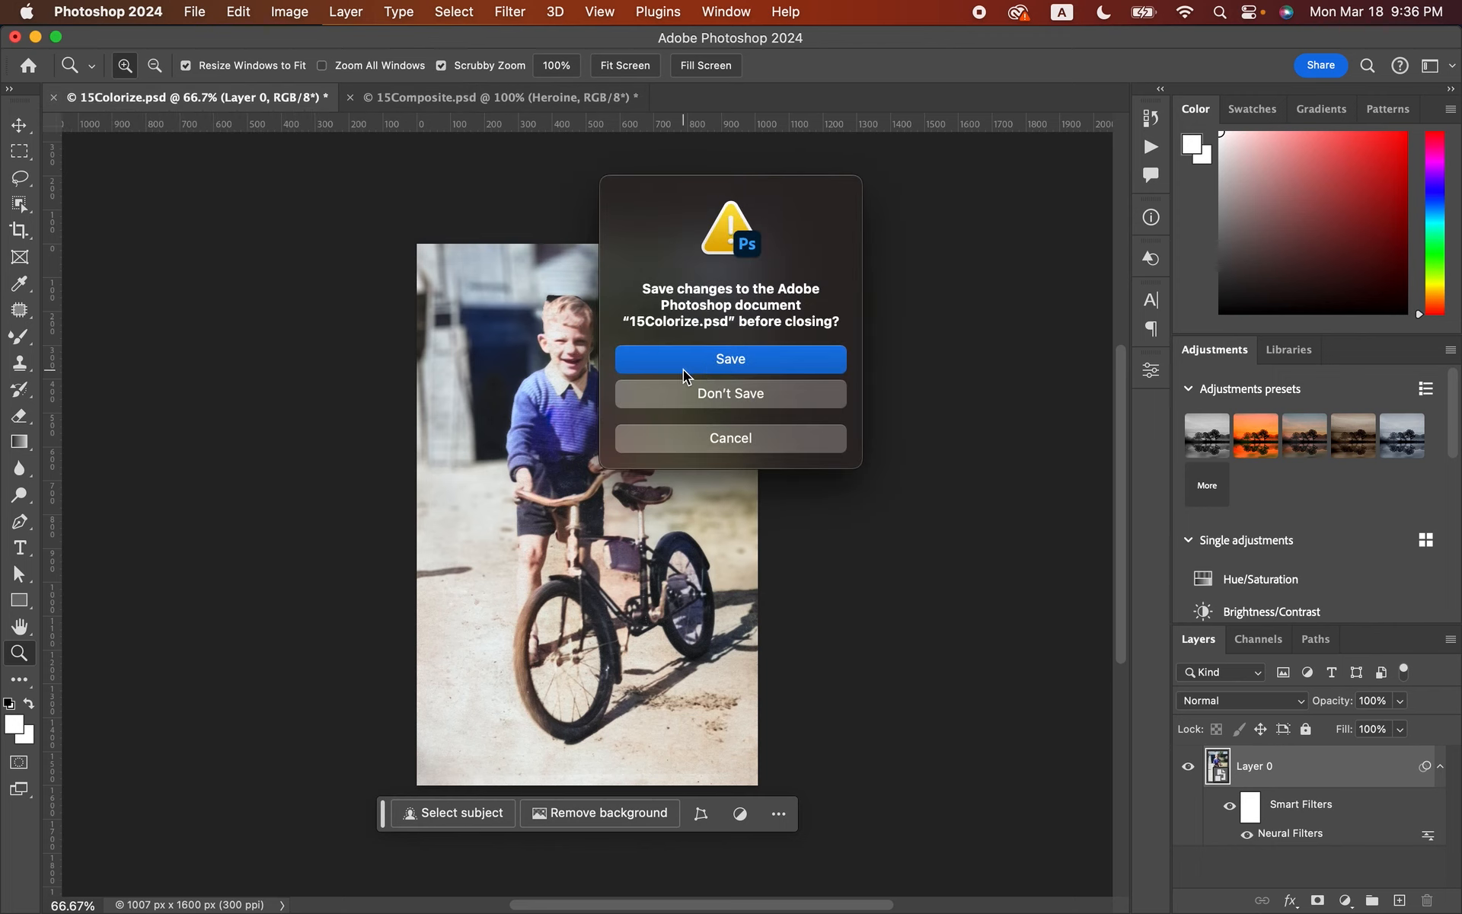
pyautogui.click(758, 395)
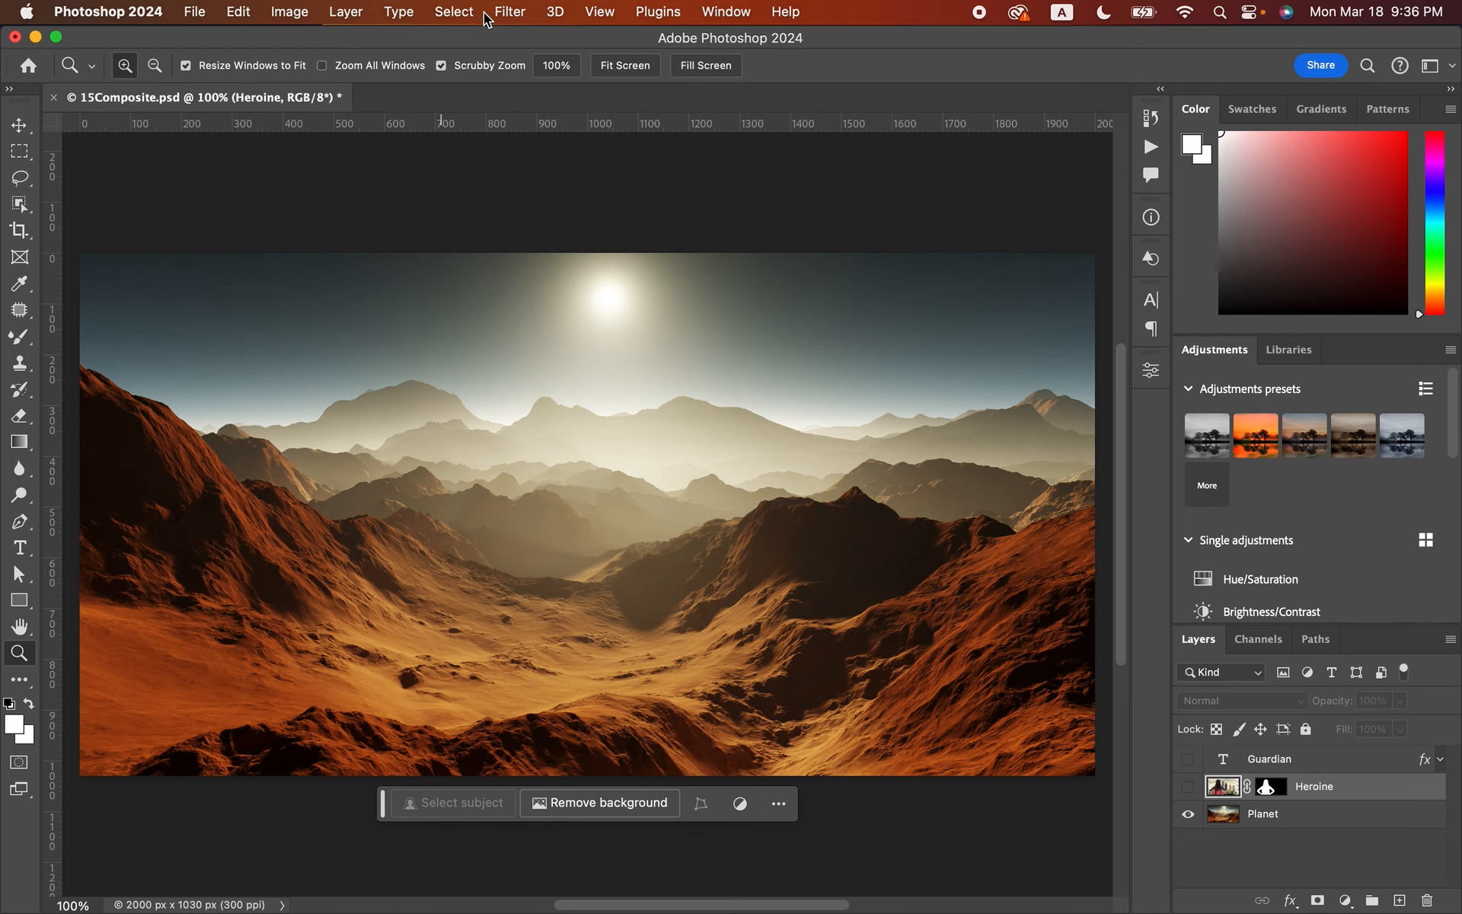
# Step: Enable the Landscape Mixer neural filter on the Planet layer and choose the preset with the pink sunset over a mountain lake
pyautogui.click(517, 14)
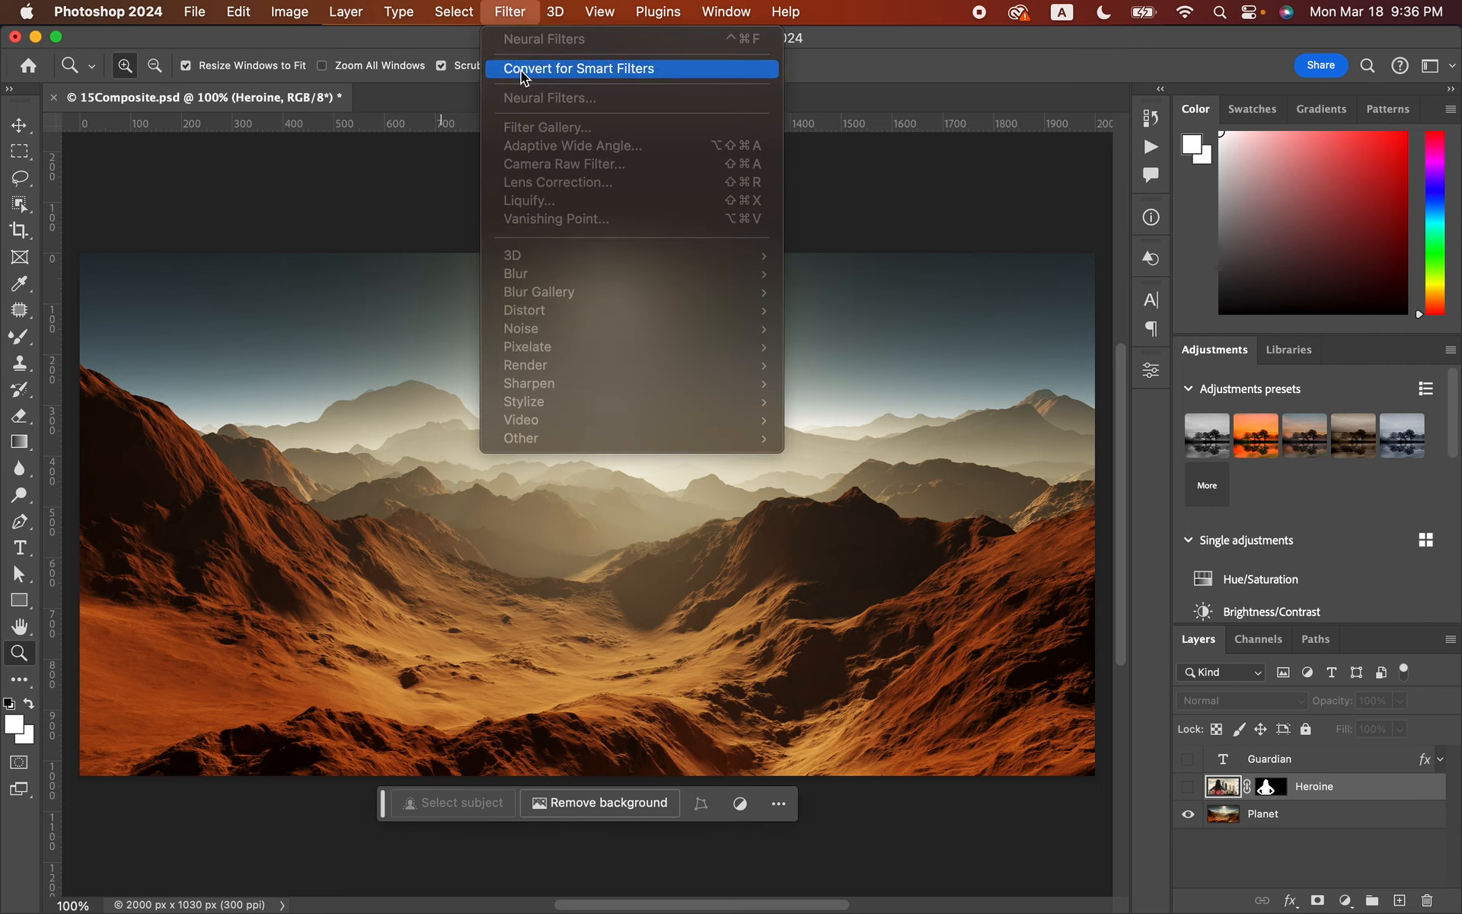
pyautogui.click(441, 169)
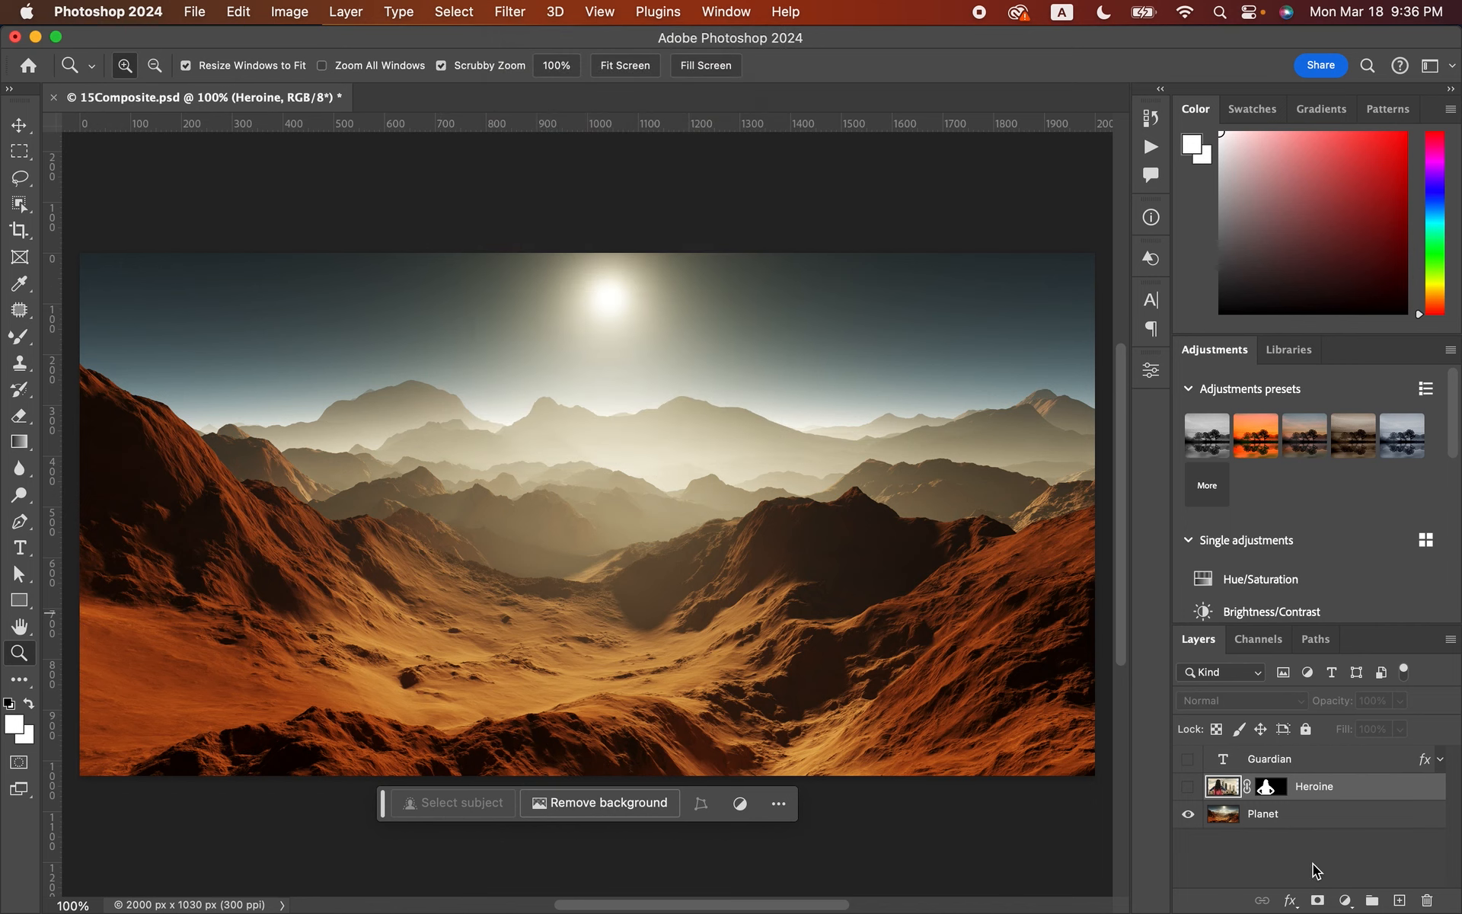
pyautogui.click(1310, 819)
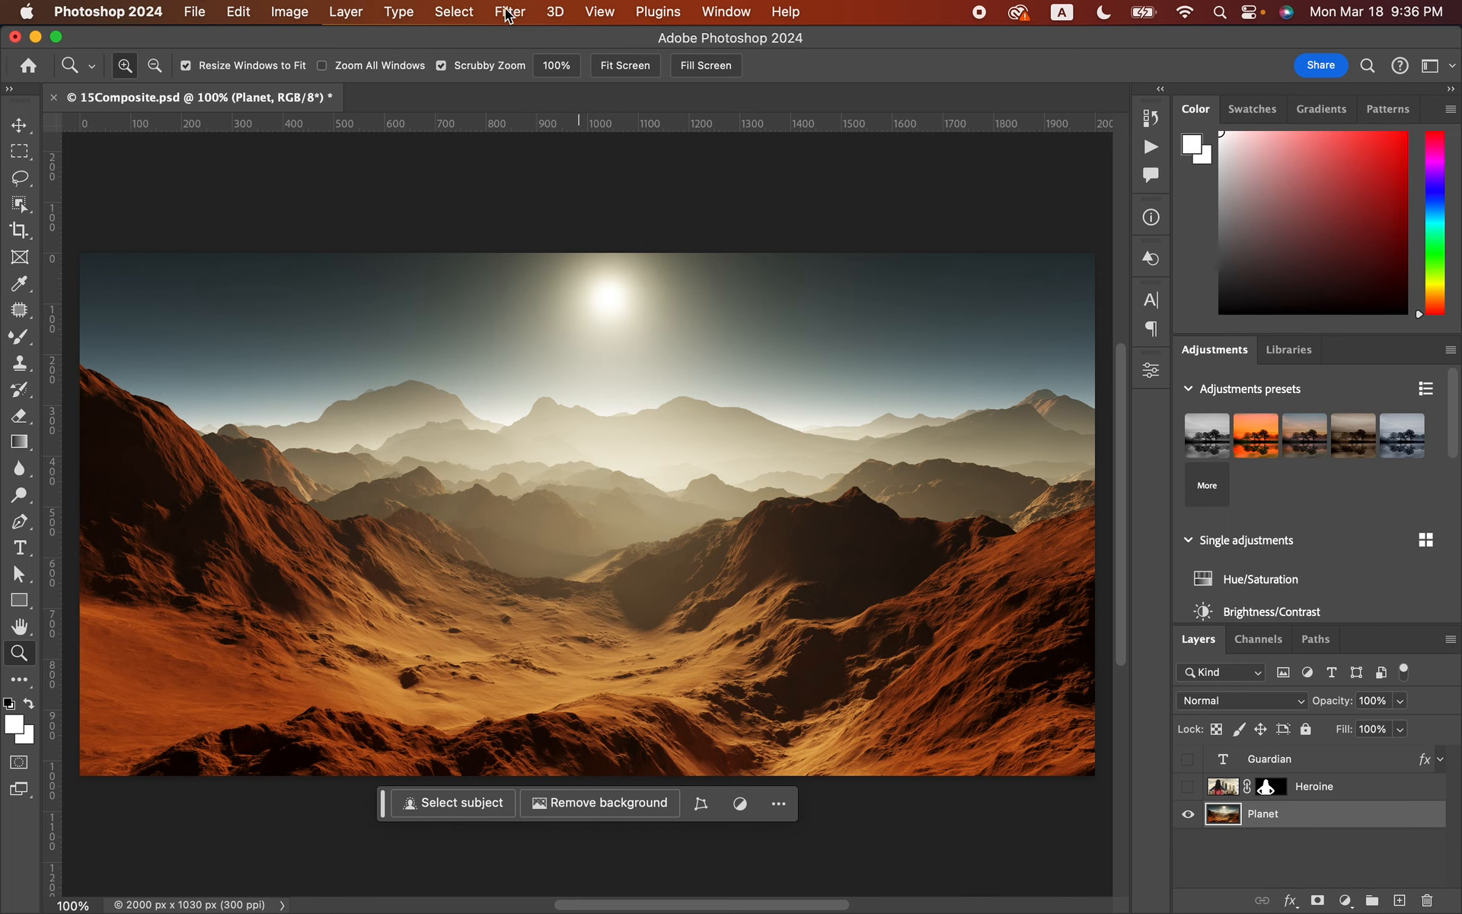
pyautogui.click(509, 13)
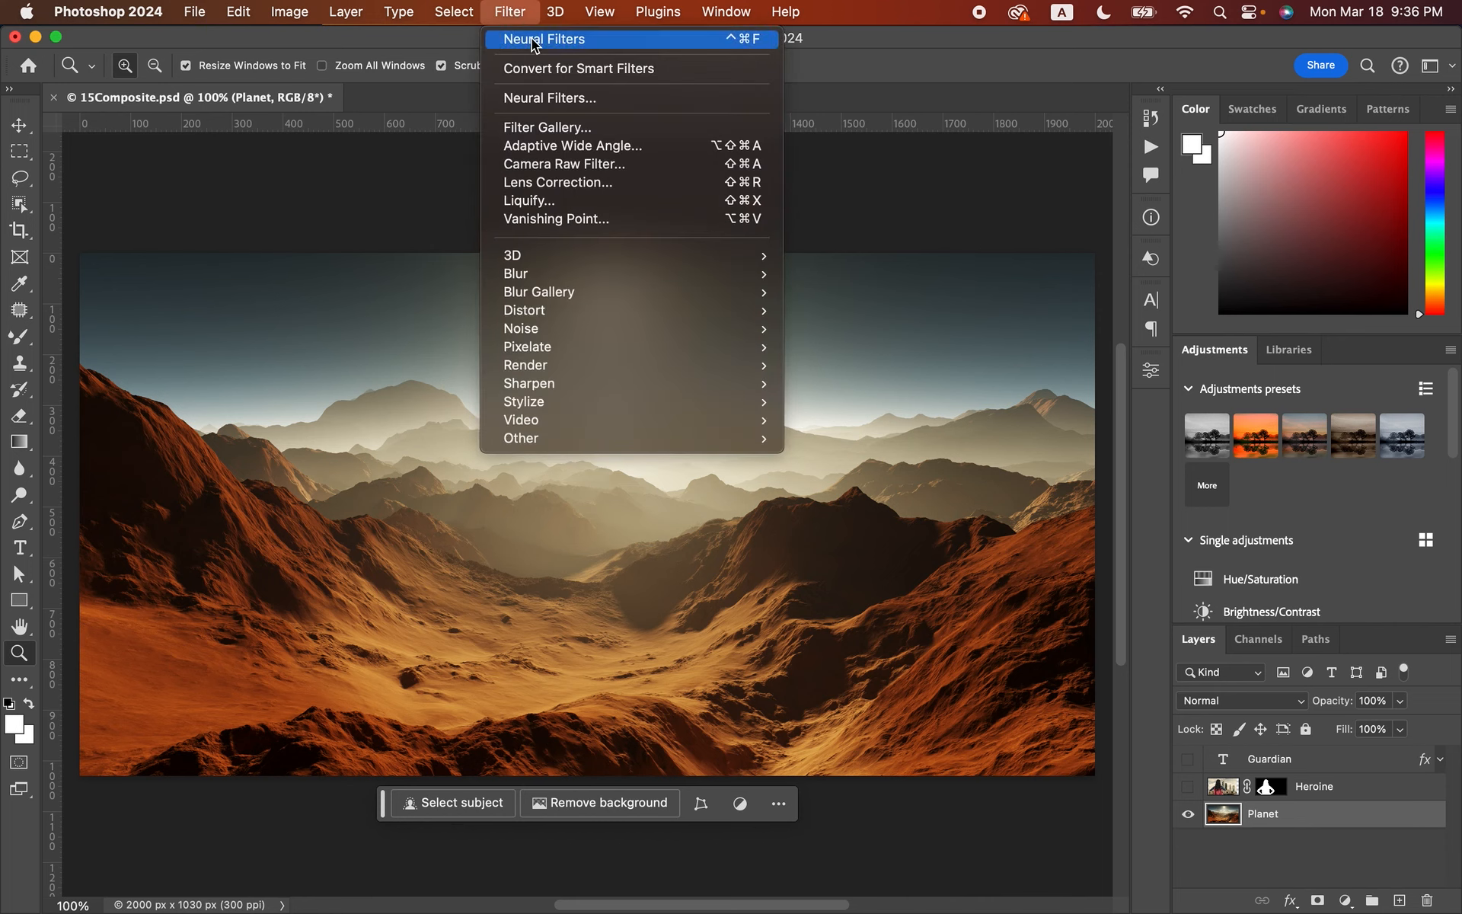
pyautogui.click(533, 38)
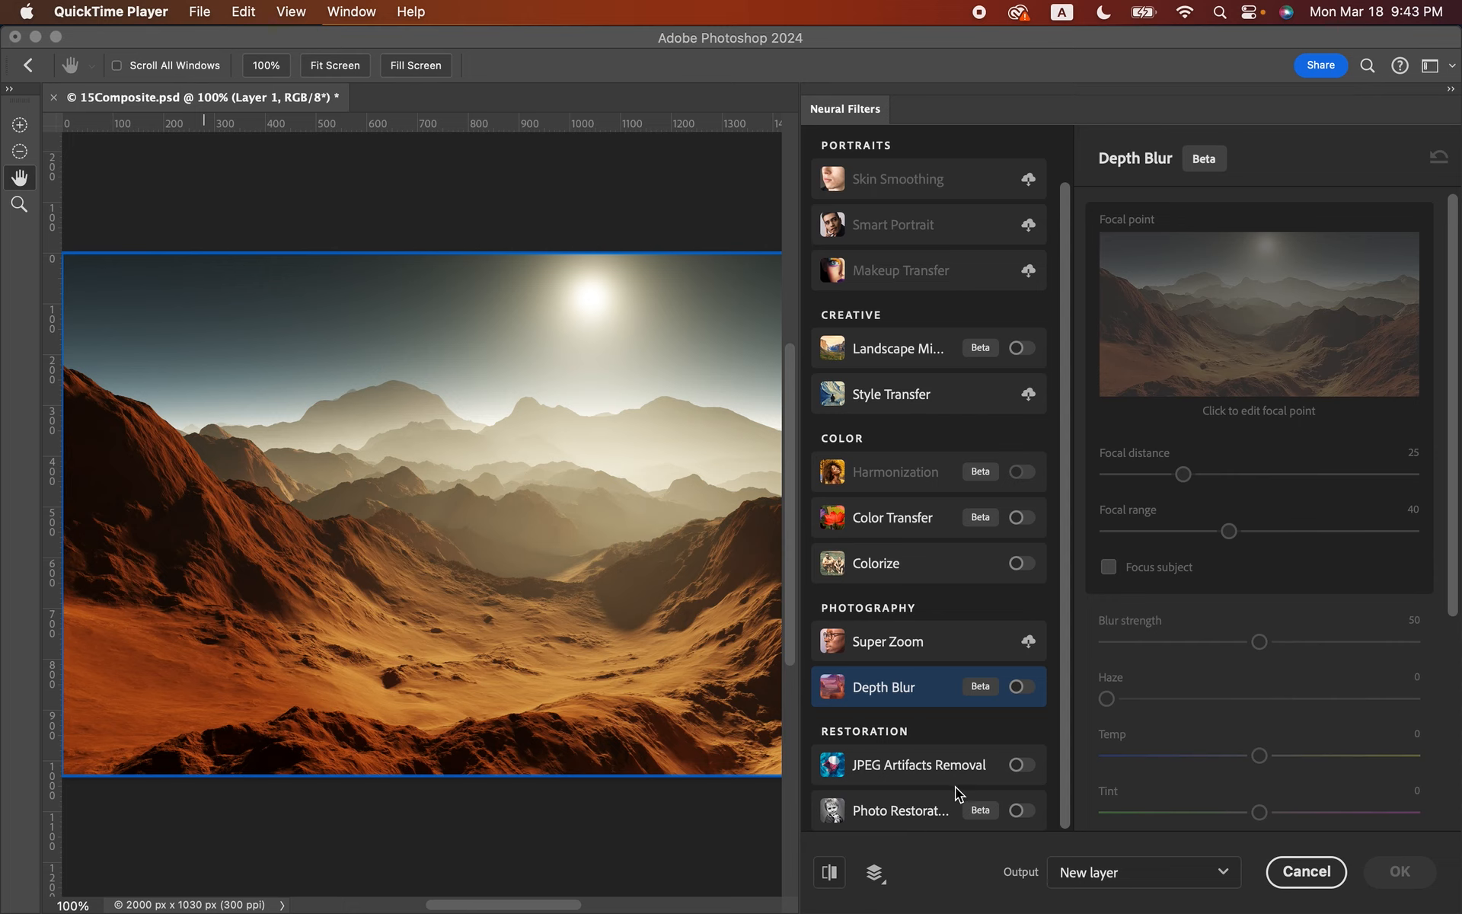
pyautogui.click(1021, 349)
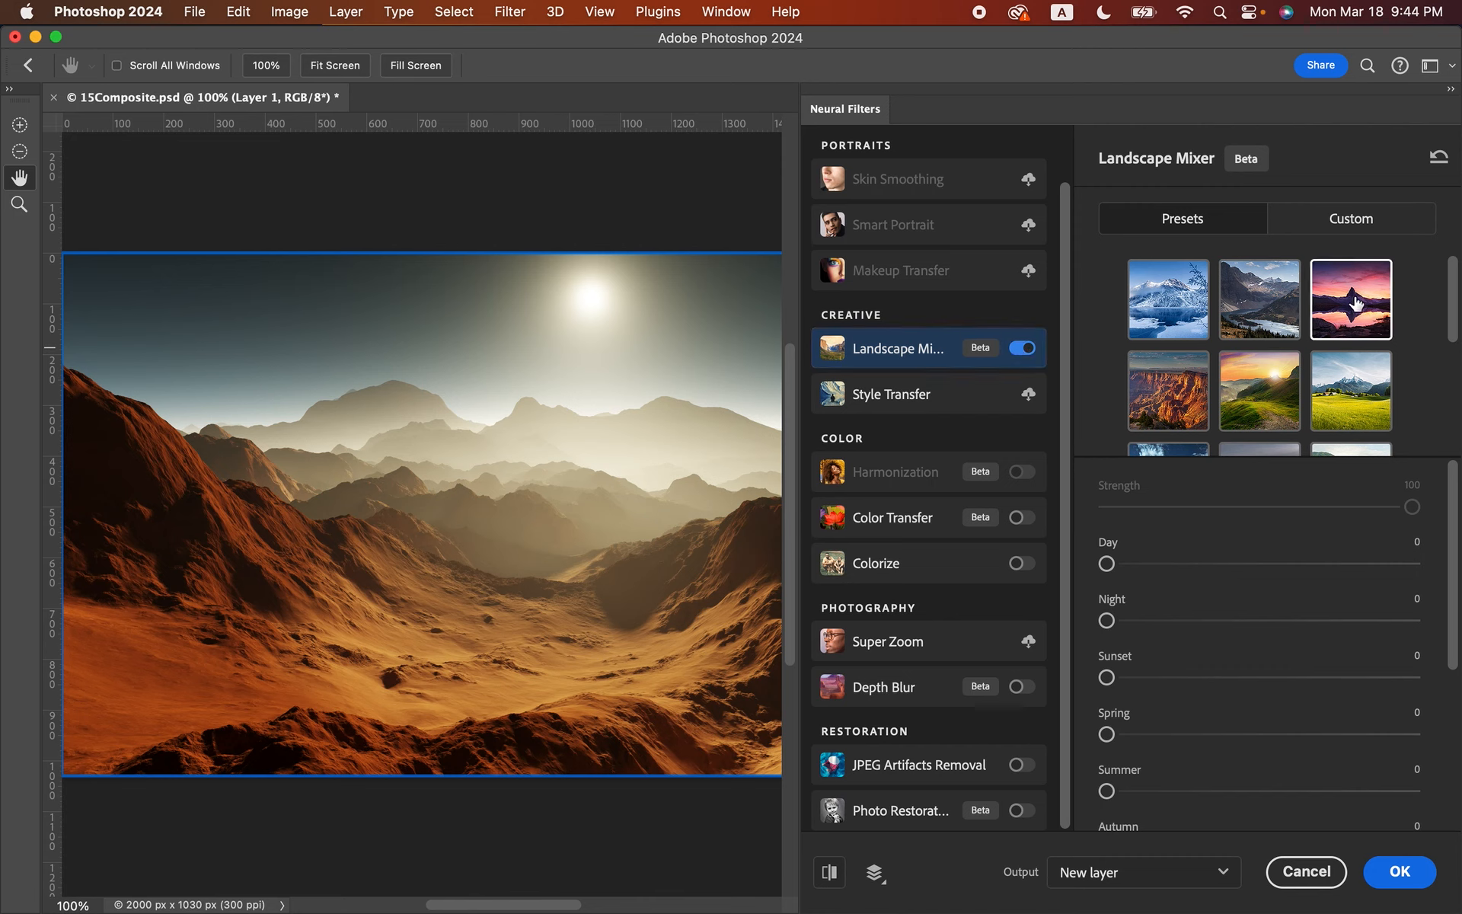
pyautogui.click(1355, 304)
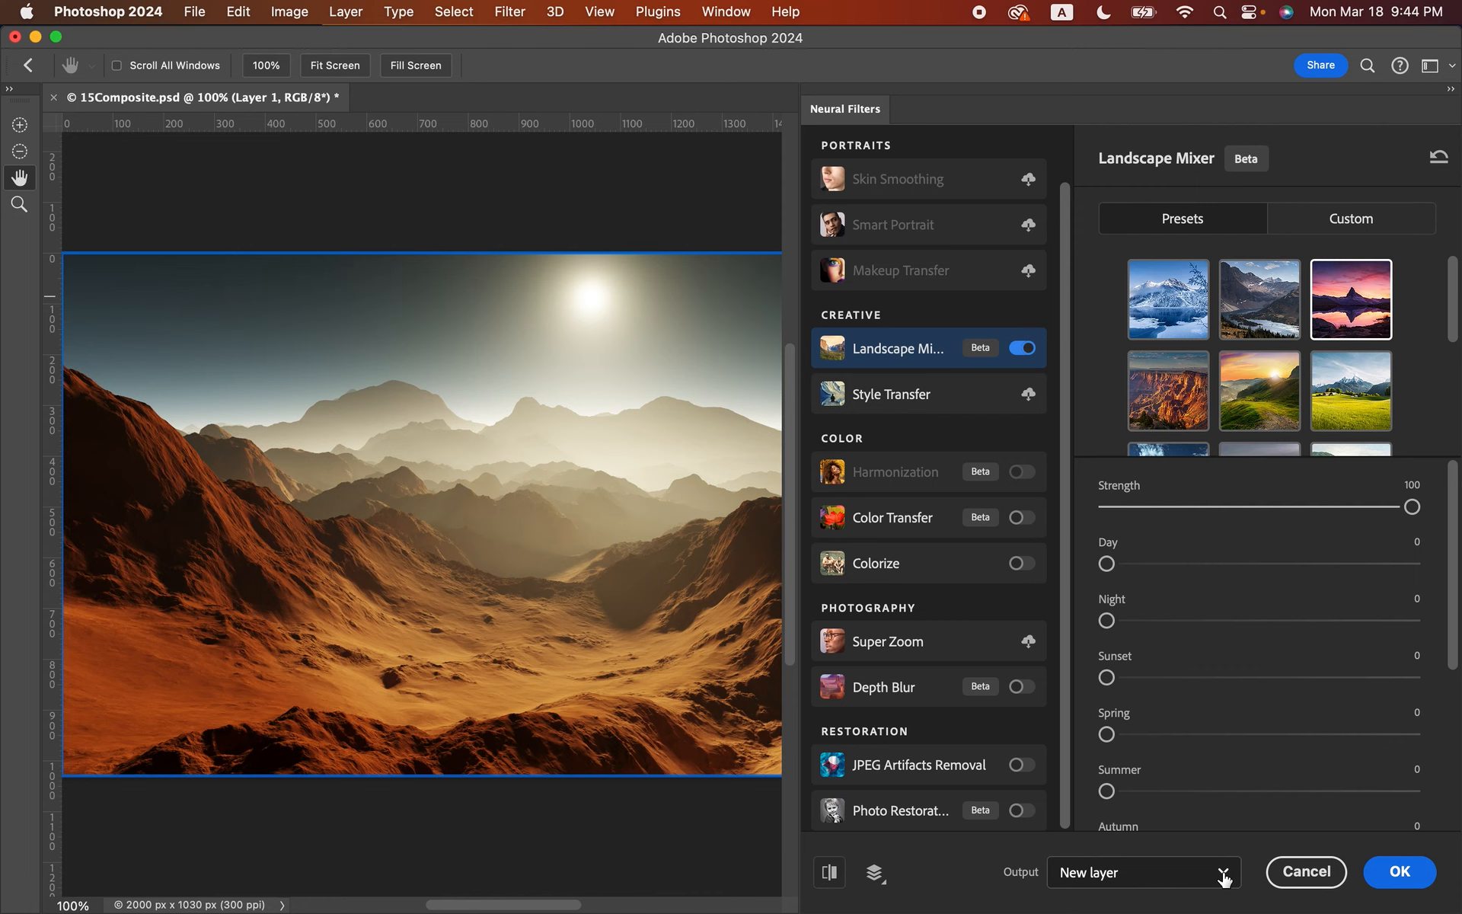
# Step: Set the Landscape Mixer output to Smart filter and apply it to the Planet layer
pyautogui.click(1224, 877)
pyautogui.click(1206, 869)
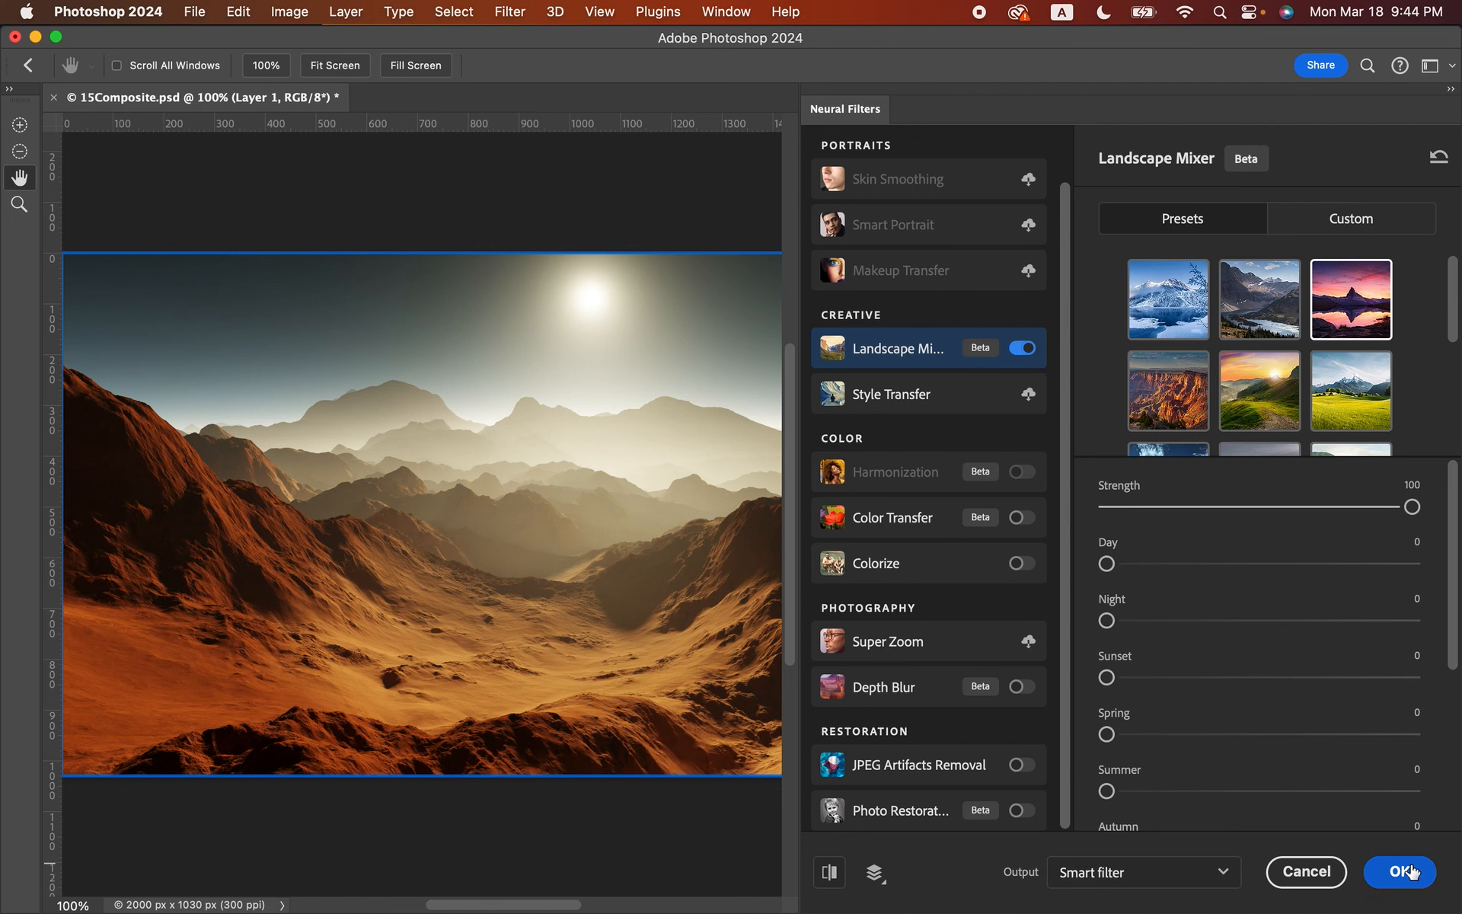
pyautogui.click(1410, 872)
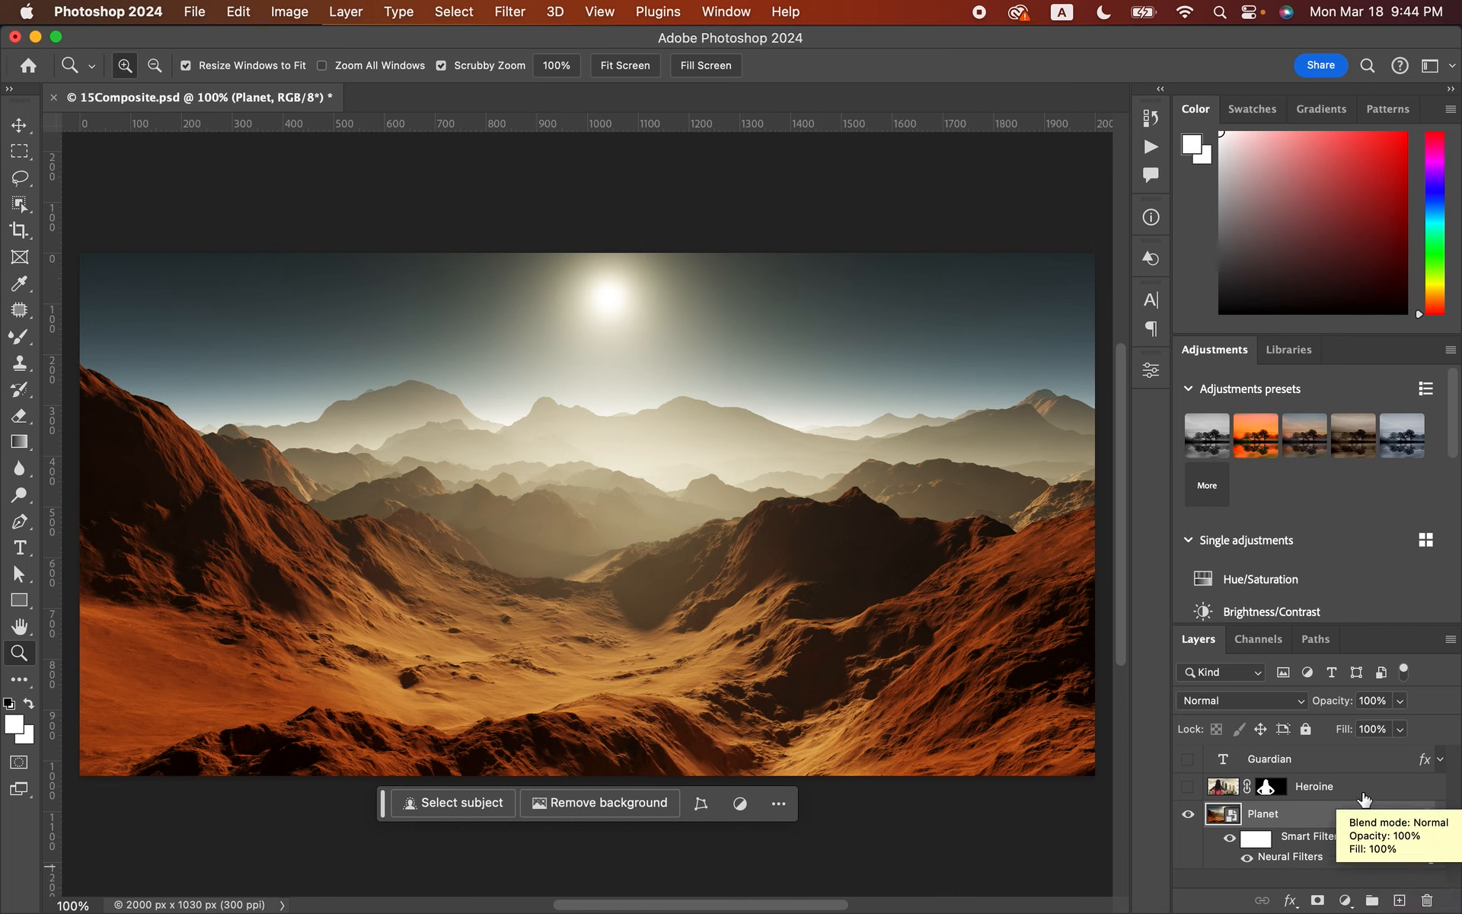
# Step: Select the Heroine layer, make it visible, and open Neural Filters for it
pyautogui.click(1345, 790)
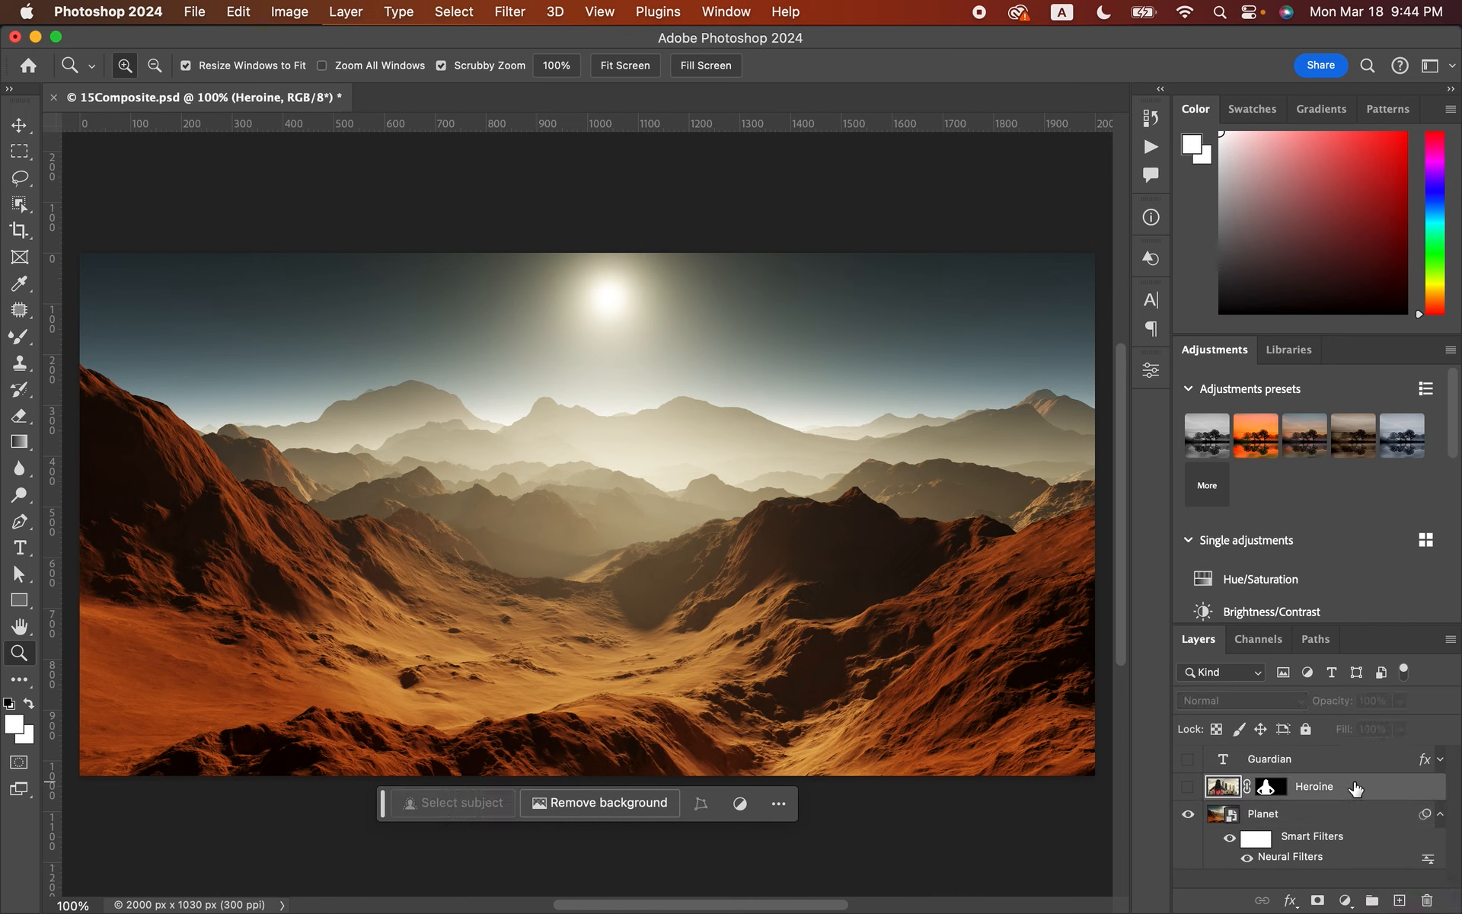
pyautogui.click(1188, 788)
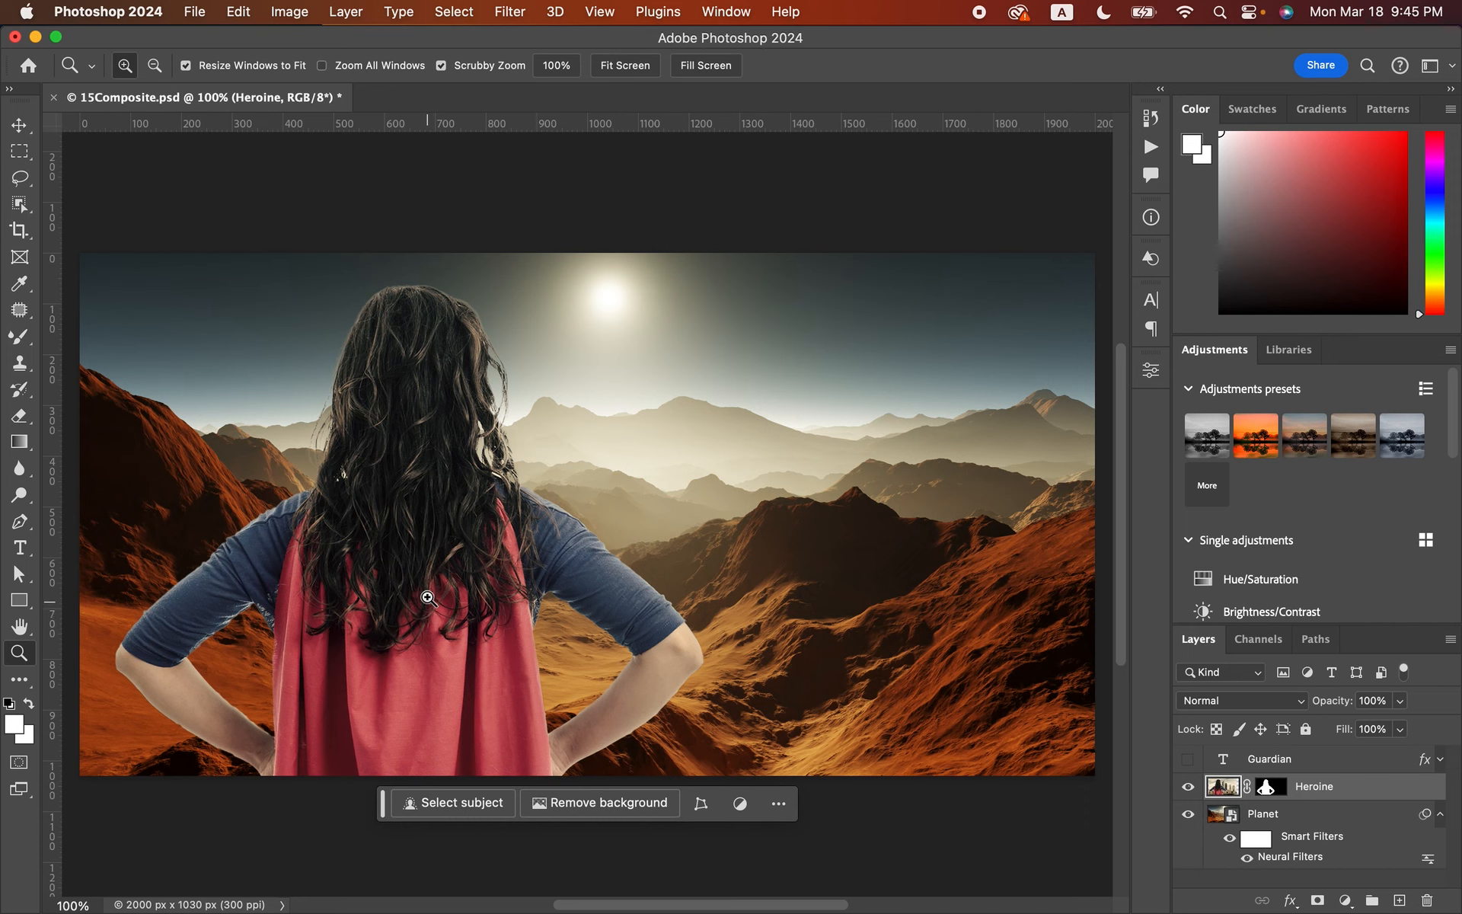
pyautogui.click(510, 11)
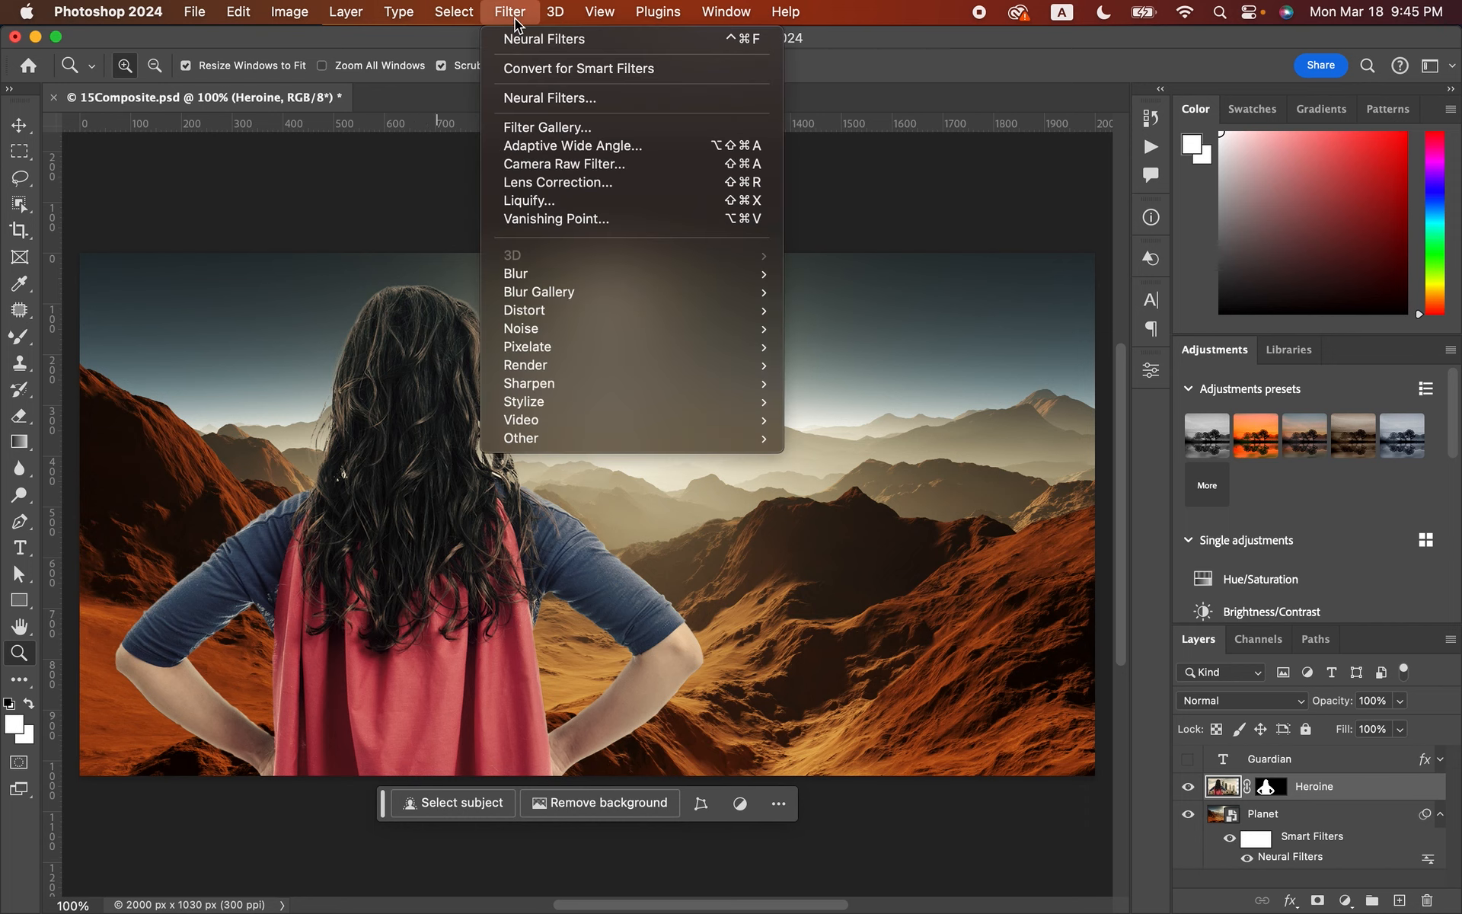
pyautogui.click(529, 97)
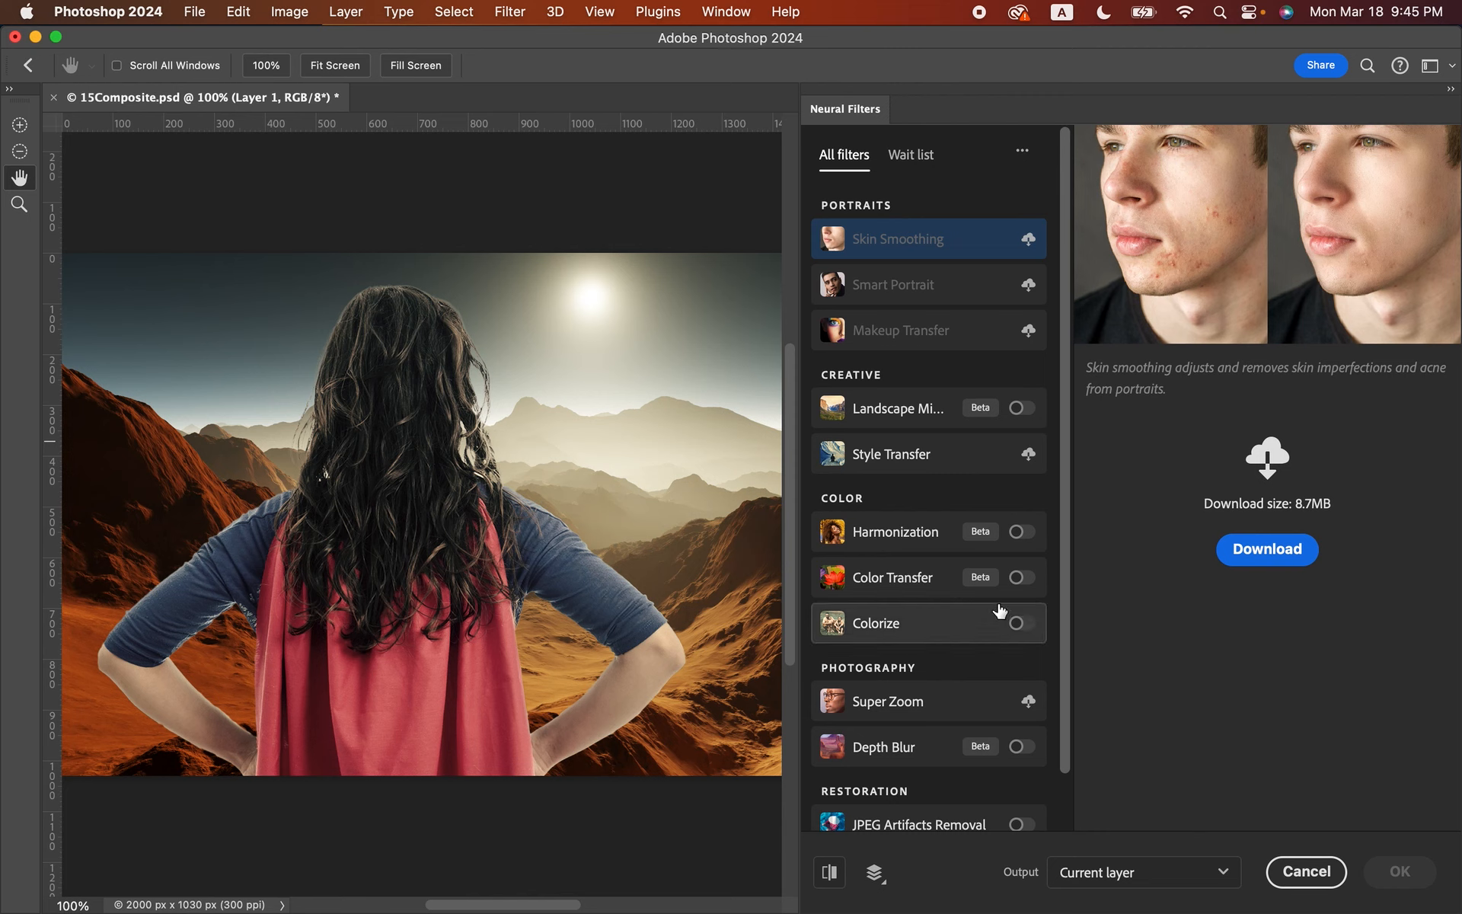
# Step: Enable the Harmonization neural filter with the Planet layer as its reference image
pyautogui.click(1020, 533)
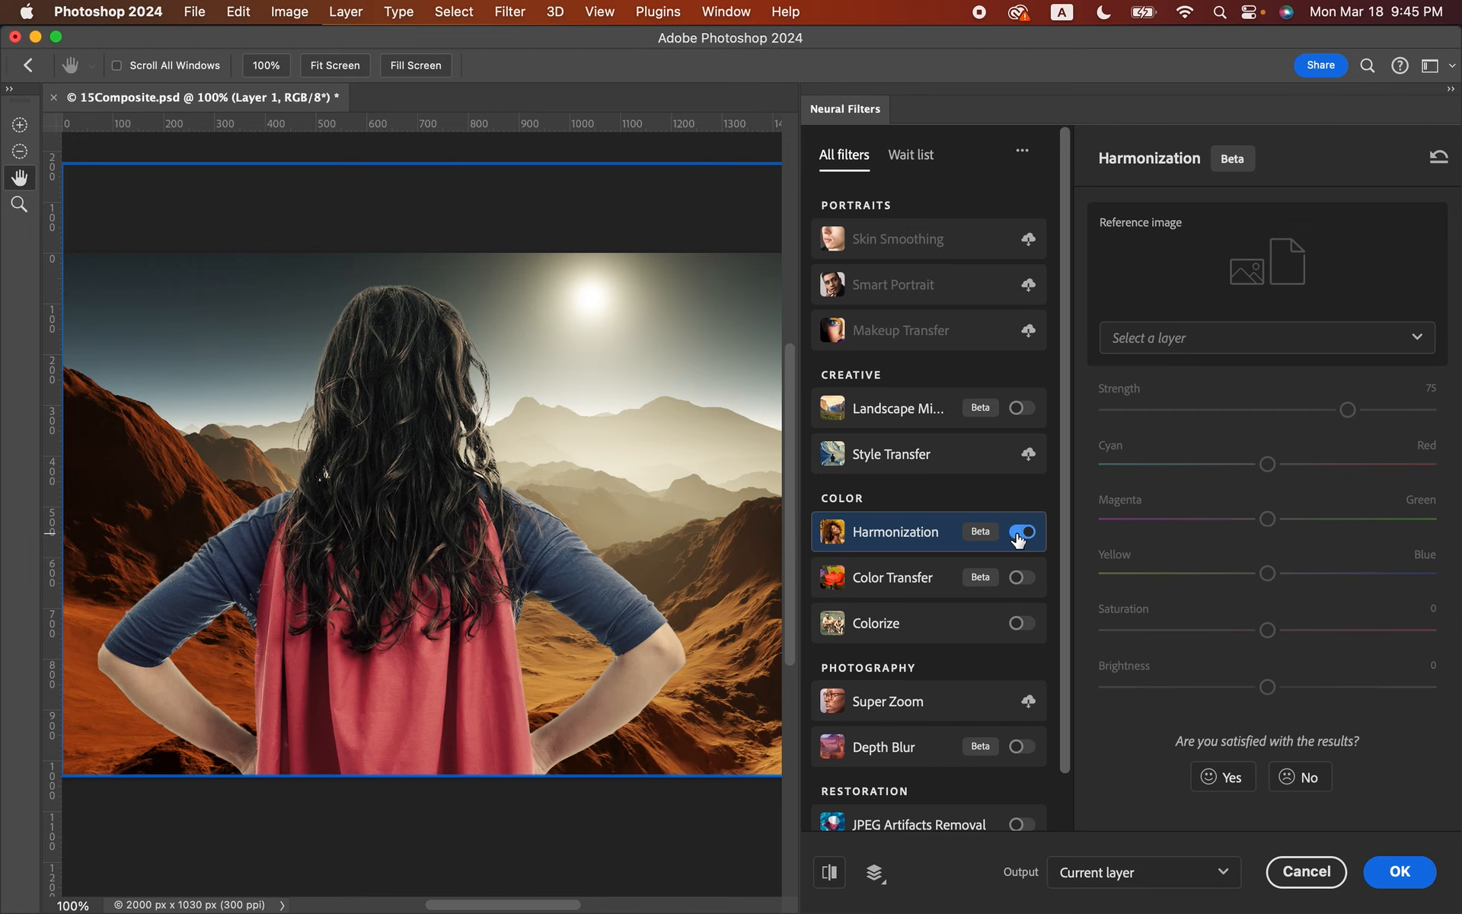
pyautogui.click(1141, 339)
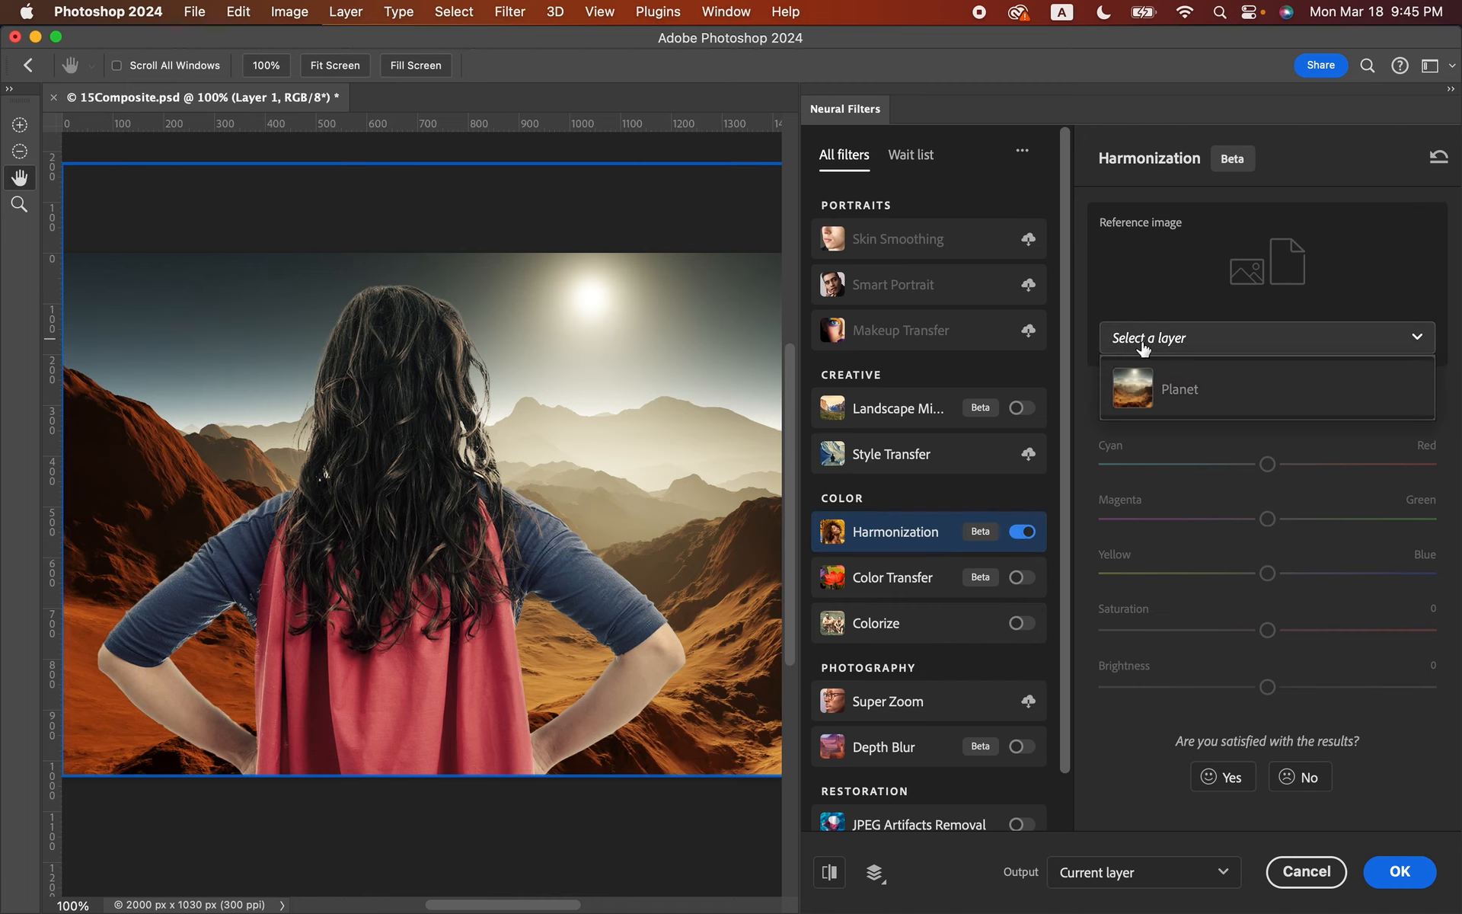
pyautogui.click(1179, 390)
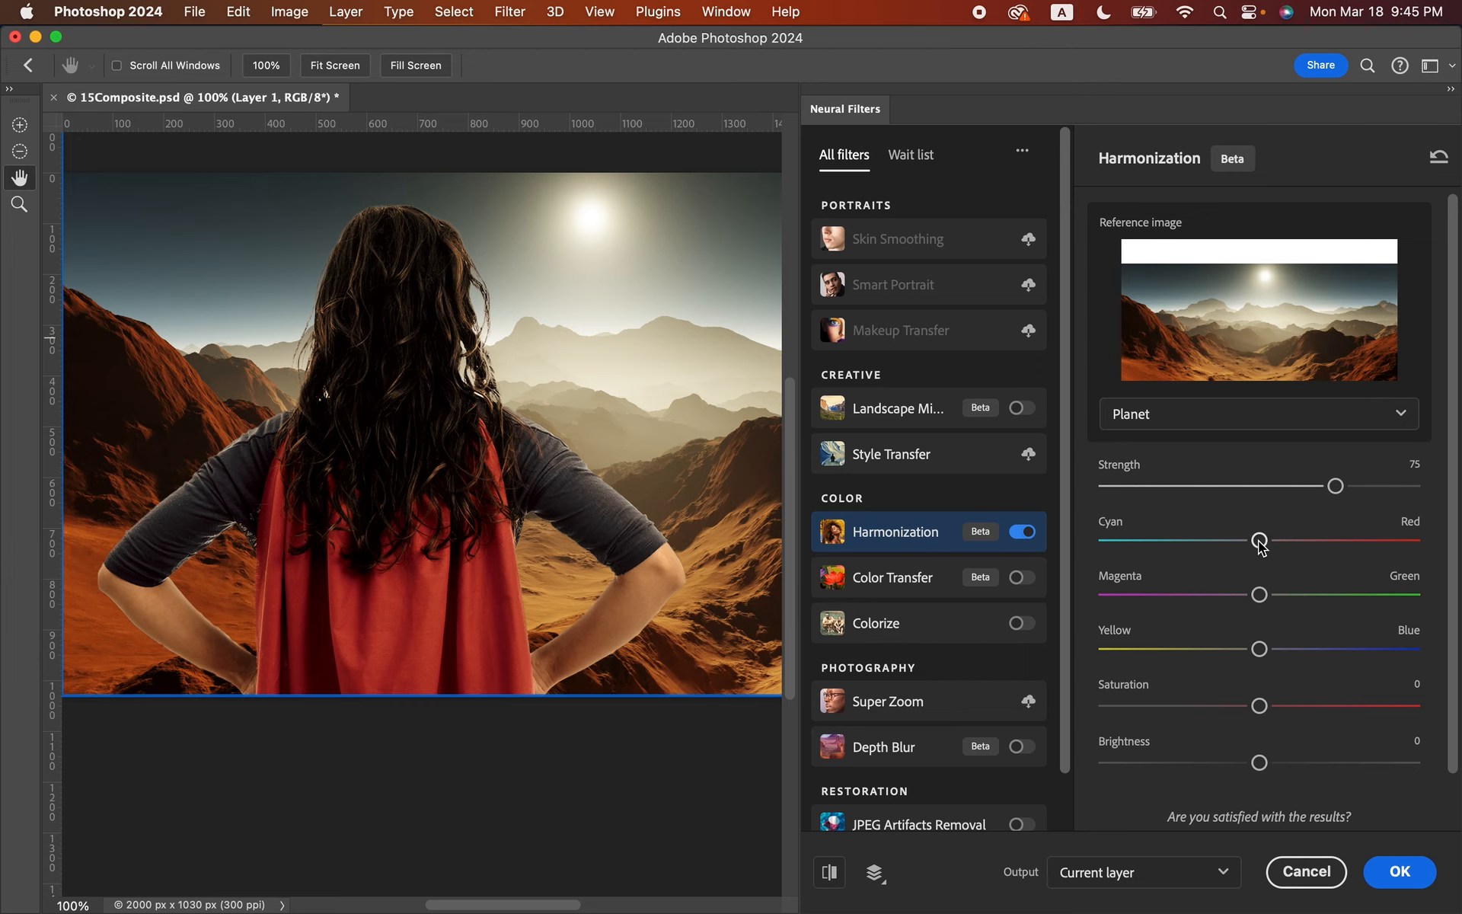
# Step: Shift the Harmonization slightly toward red, set Saturation to +15 and Brightness to -30, and compare the preview with the original
pyautogui.moveTo(1259, 540); pyautogui.dragTo(1295, 543)
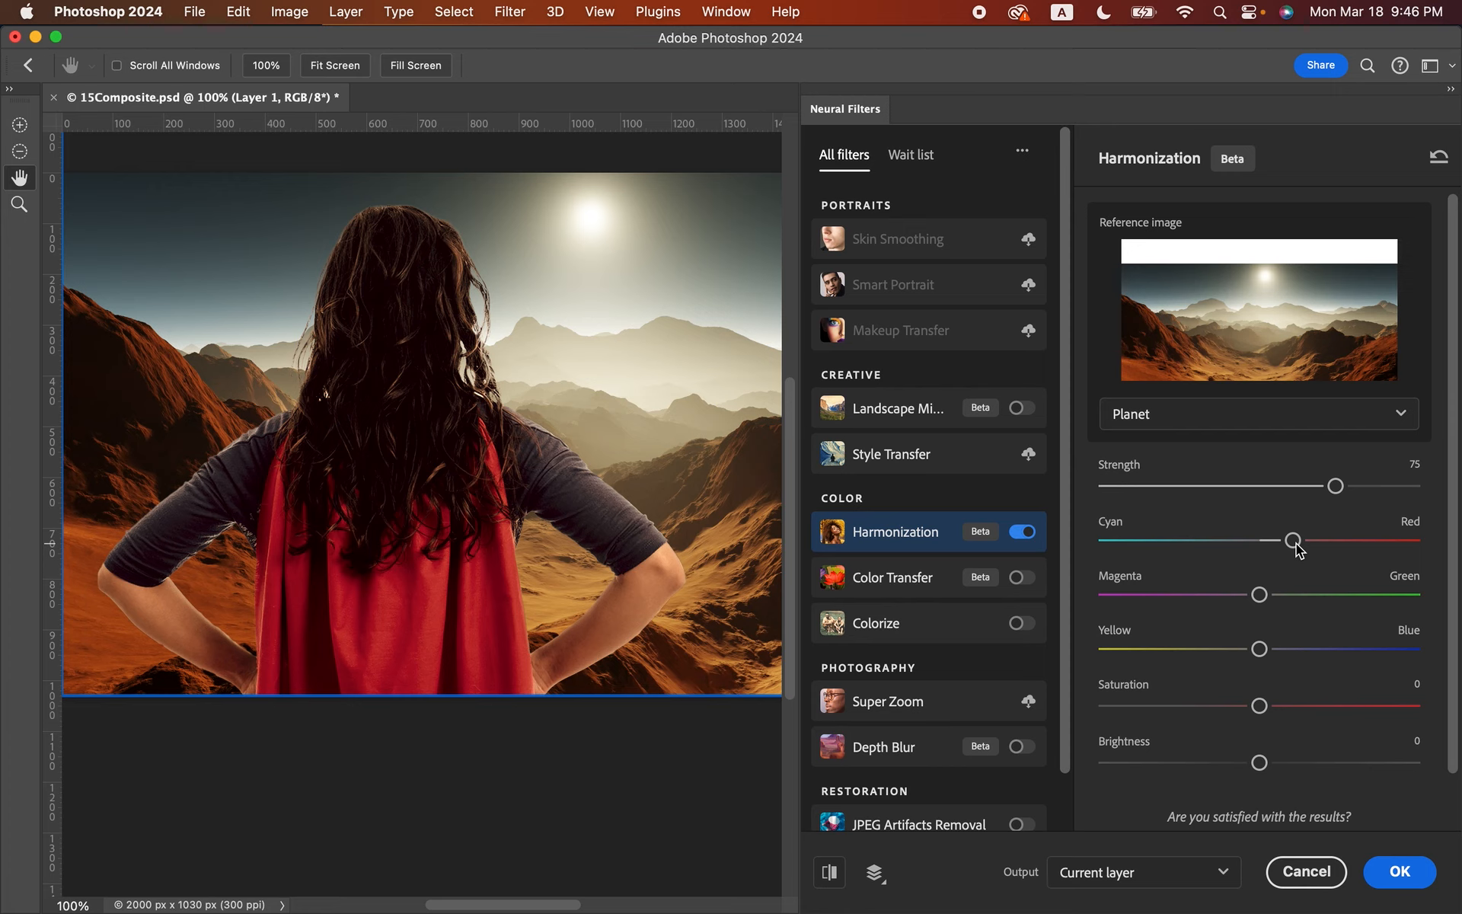
pyautogui.moveTo(1261, 706); pyautogui.dragTo(1307, 707)
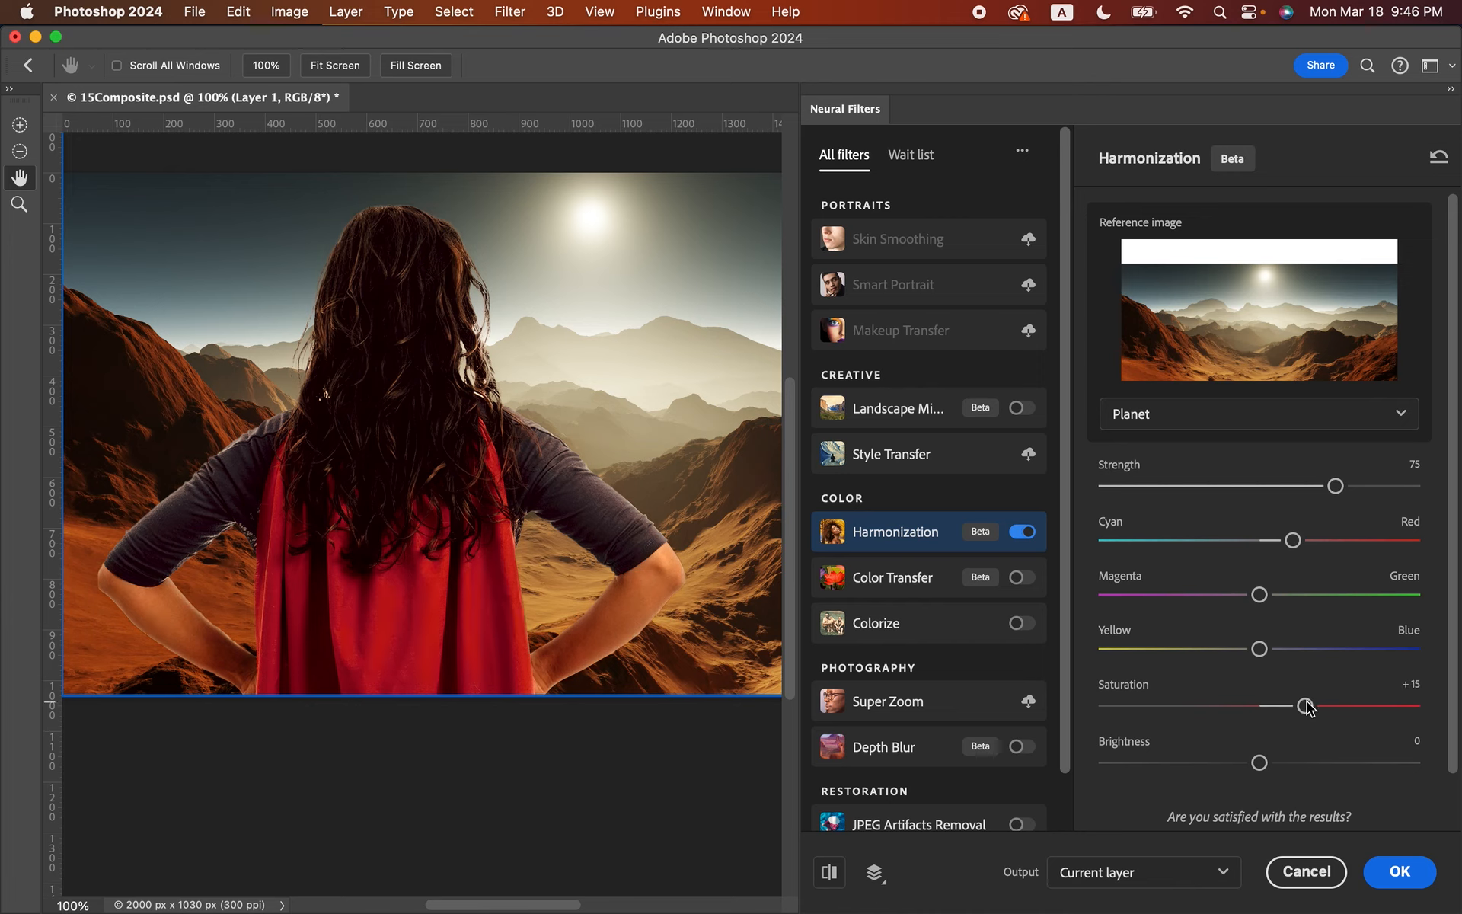
pyautogui.moveTo(1256, 764); pyautogui.dragTo(1166, 768)
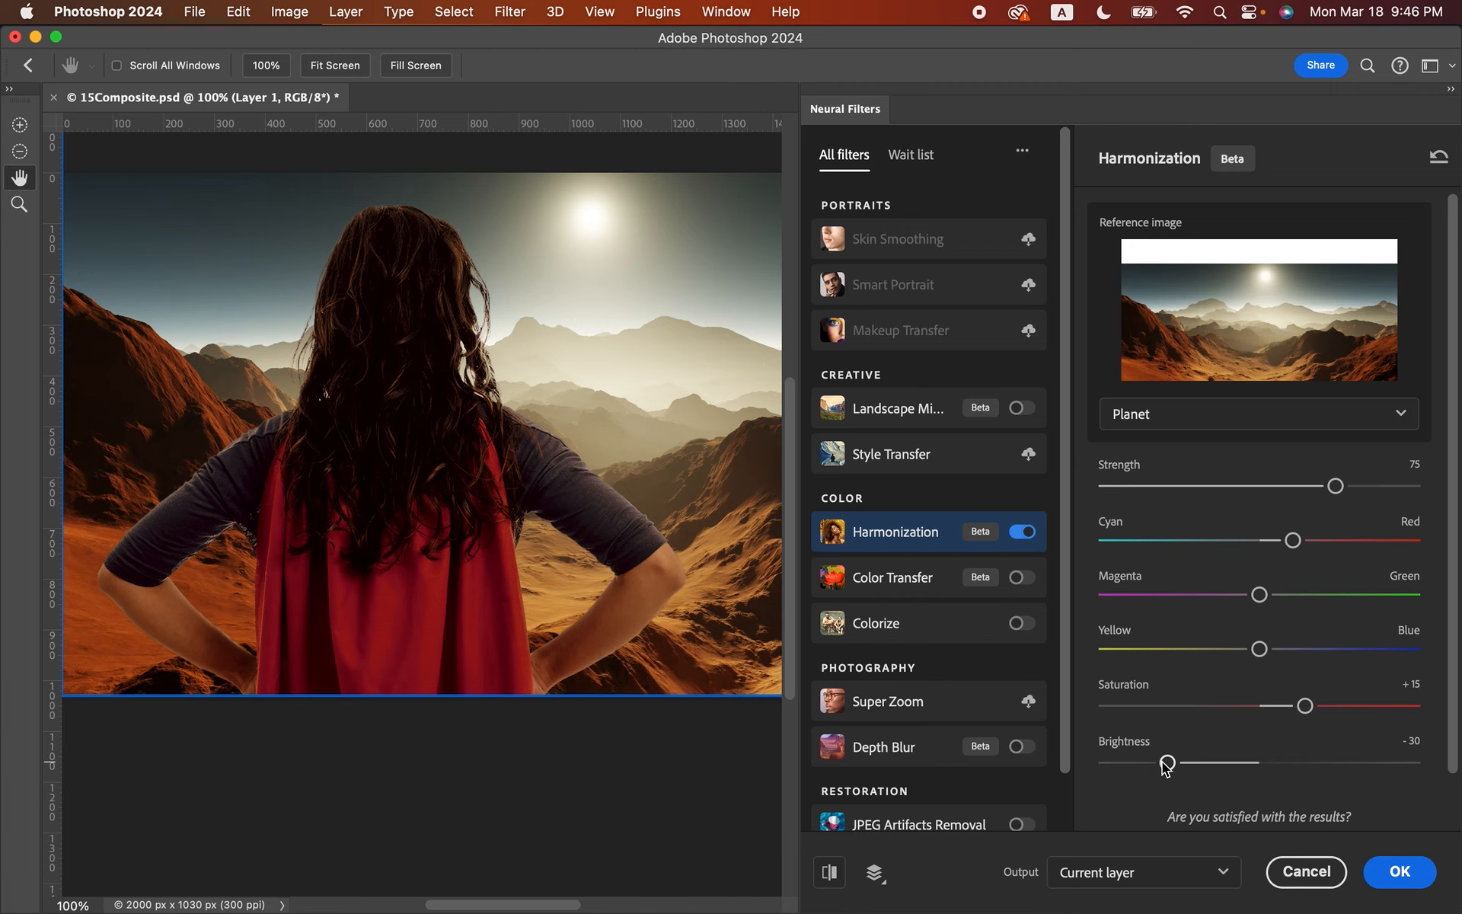
pyautogui.click(830, 873)
pyautogui.click(829, 872)
pyautogui.click(830, 873)
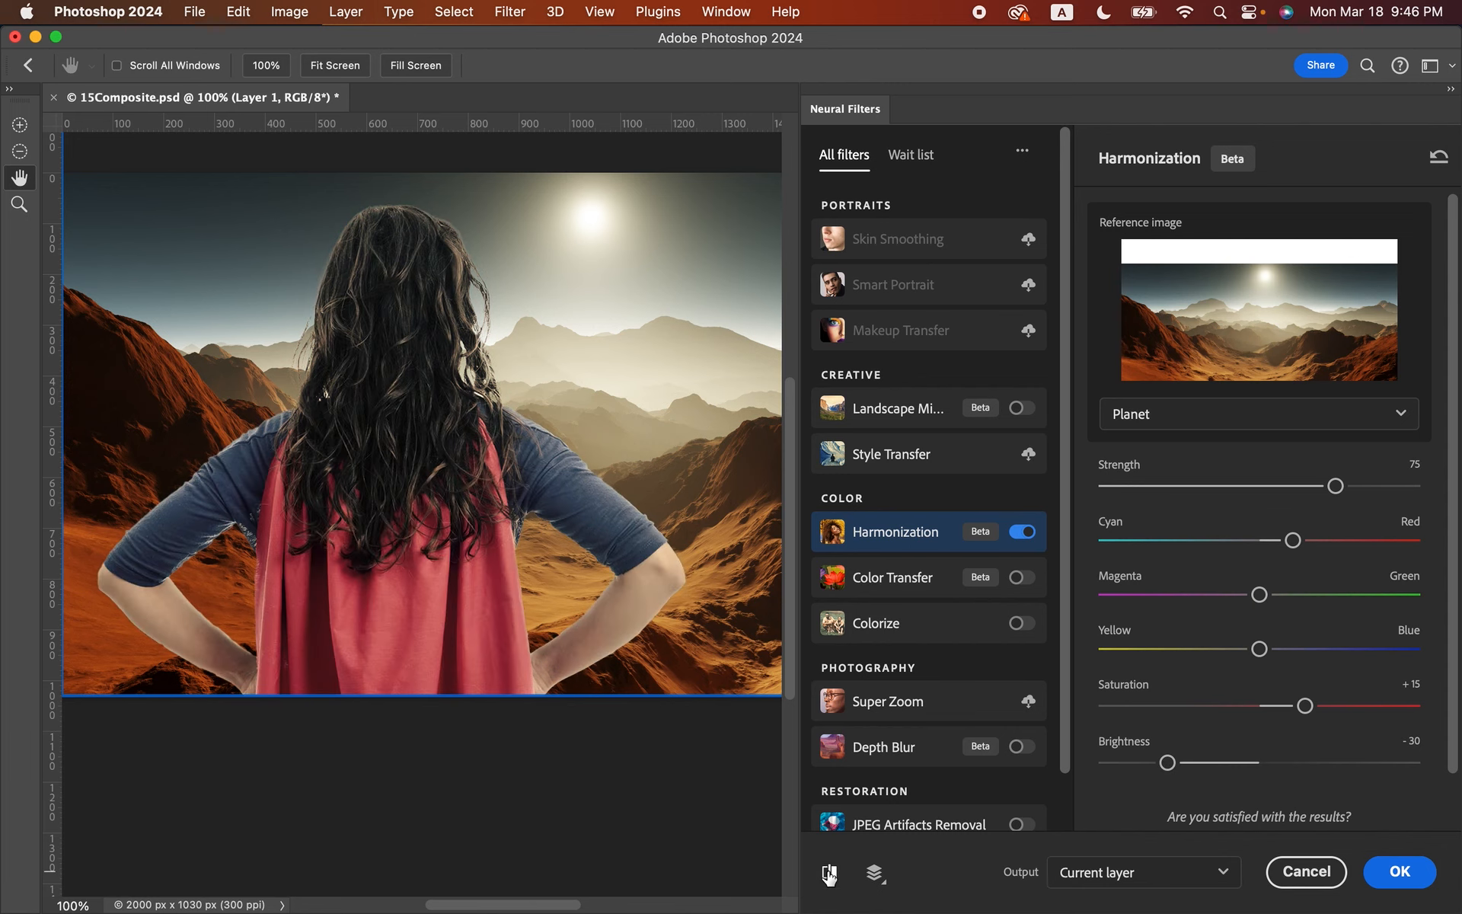
pyautogui.click(829, 873)
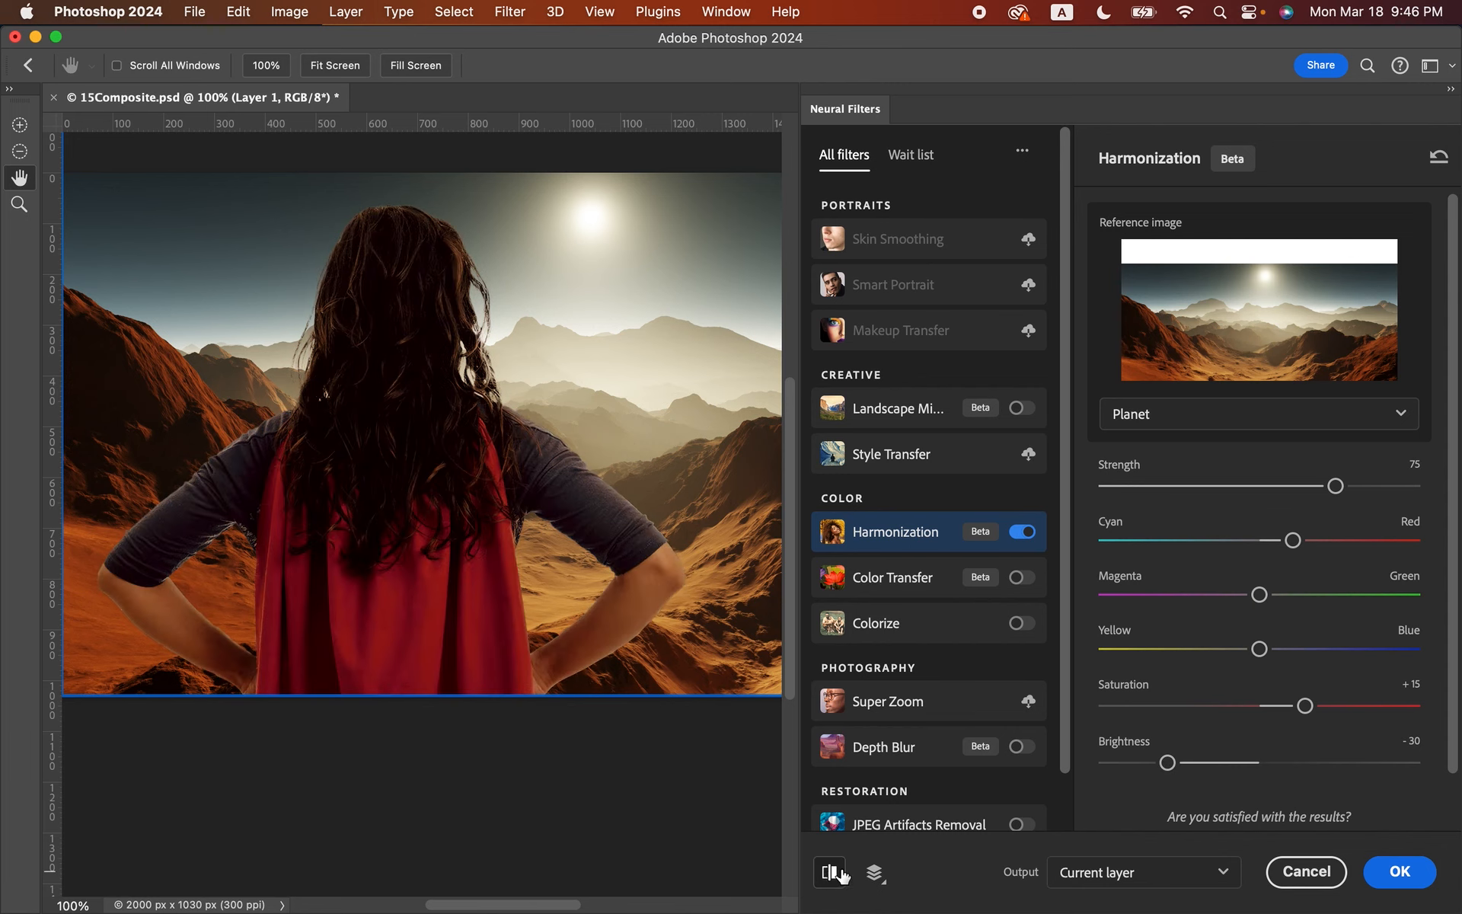
# Step: Set the Harmonization output to Smart filter and apply it to the Heroine layer
pyautogui.click(1116, 872)
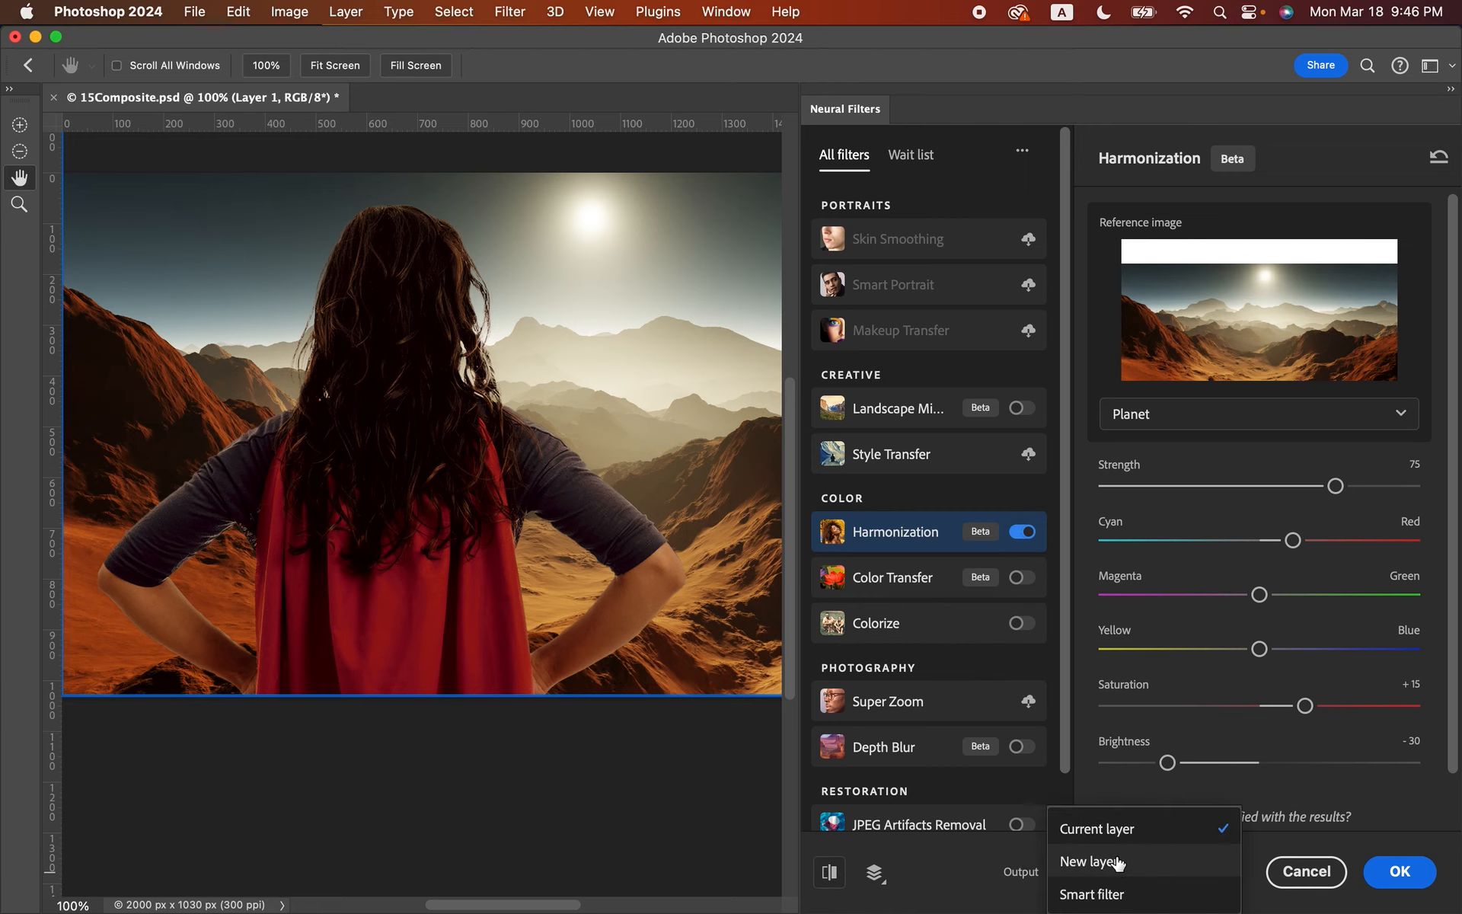
pyautogui.click(1119, 897)
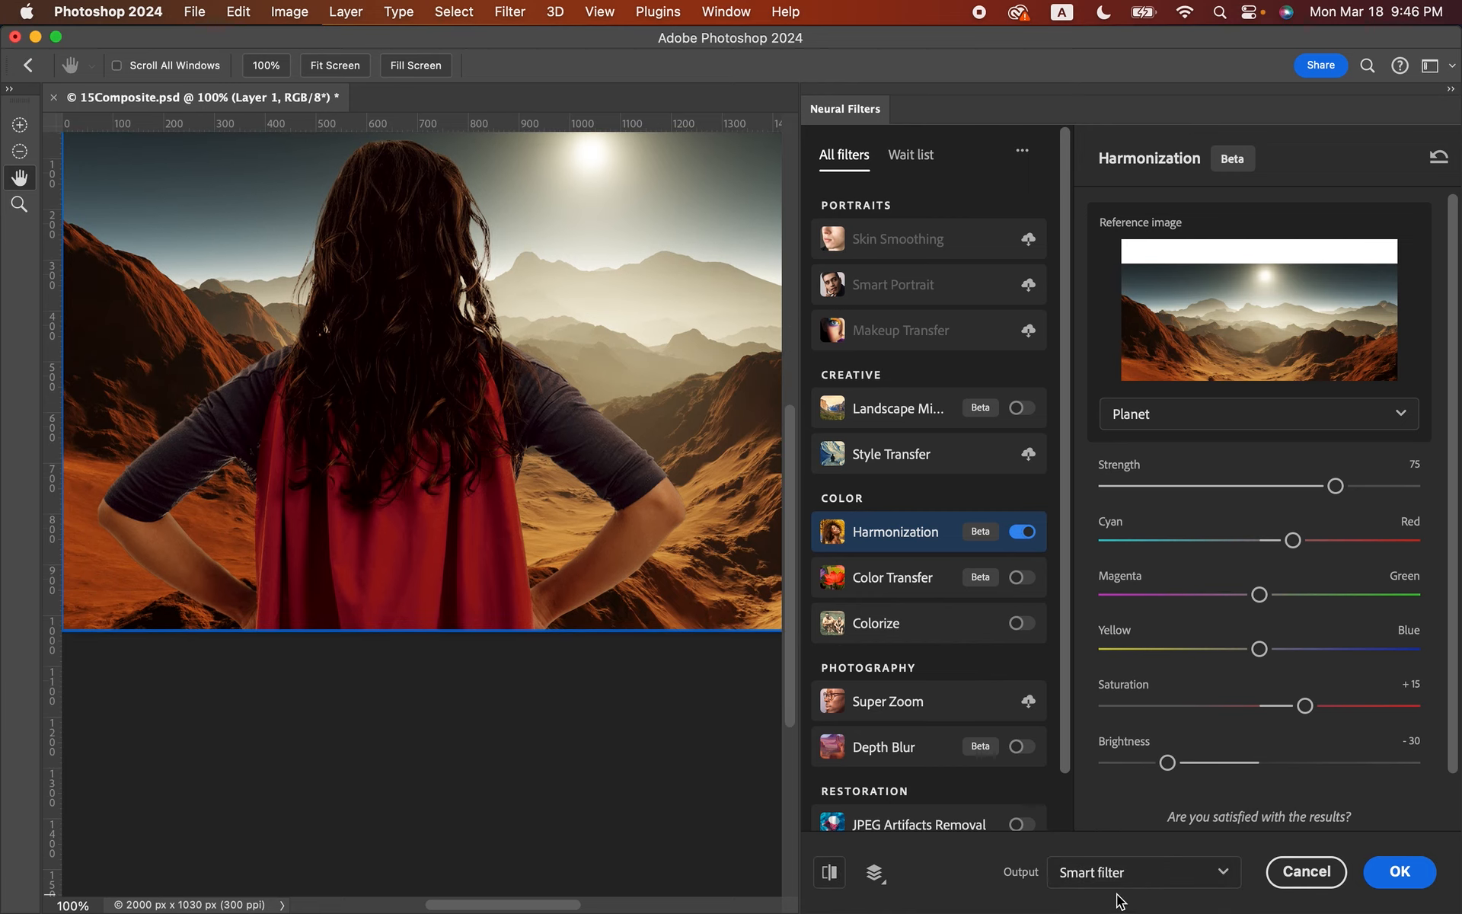
pyautogui.click(1417, 884)
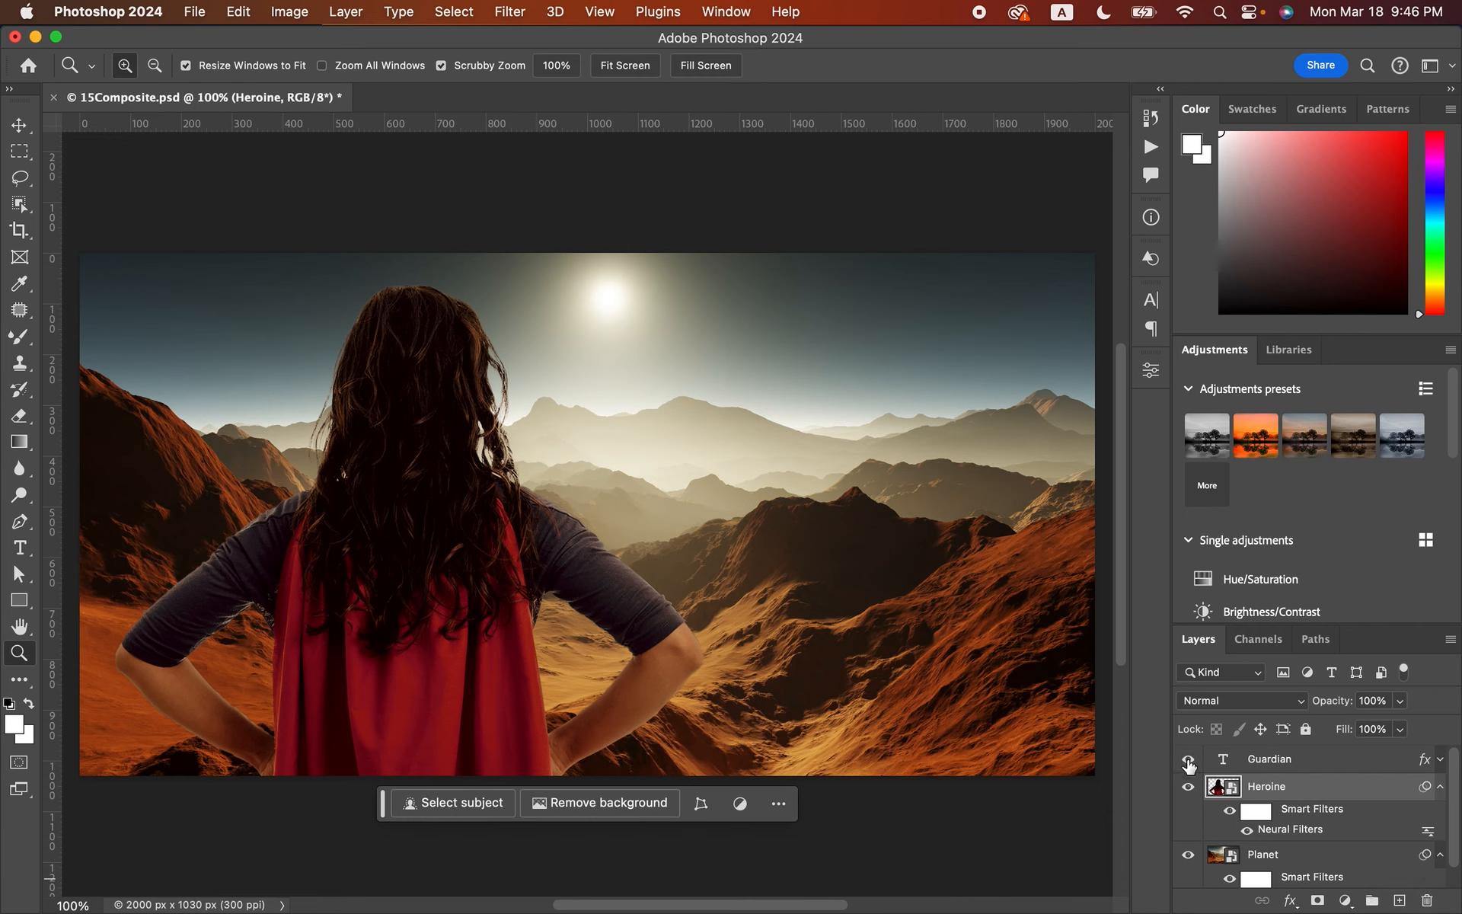
# Step: Show the Guardian text layer, and close 15Composite.psd without saving
pyautogui.click(1188, 760)
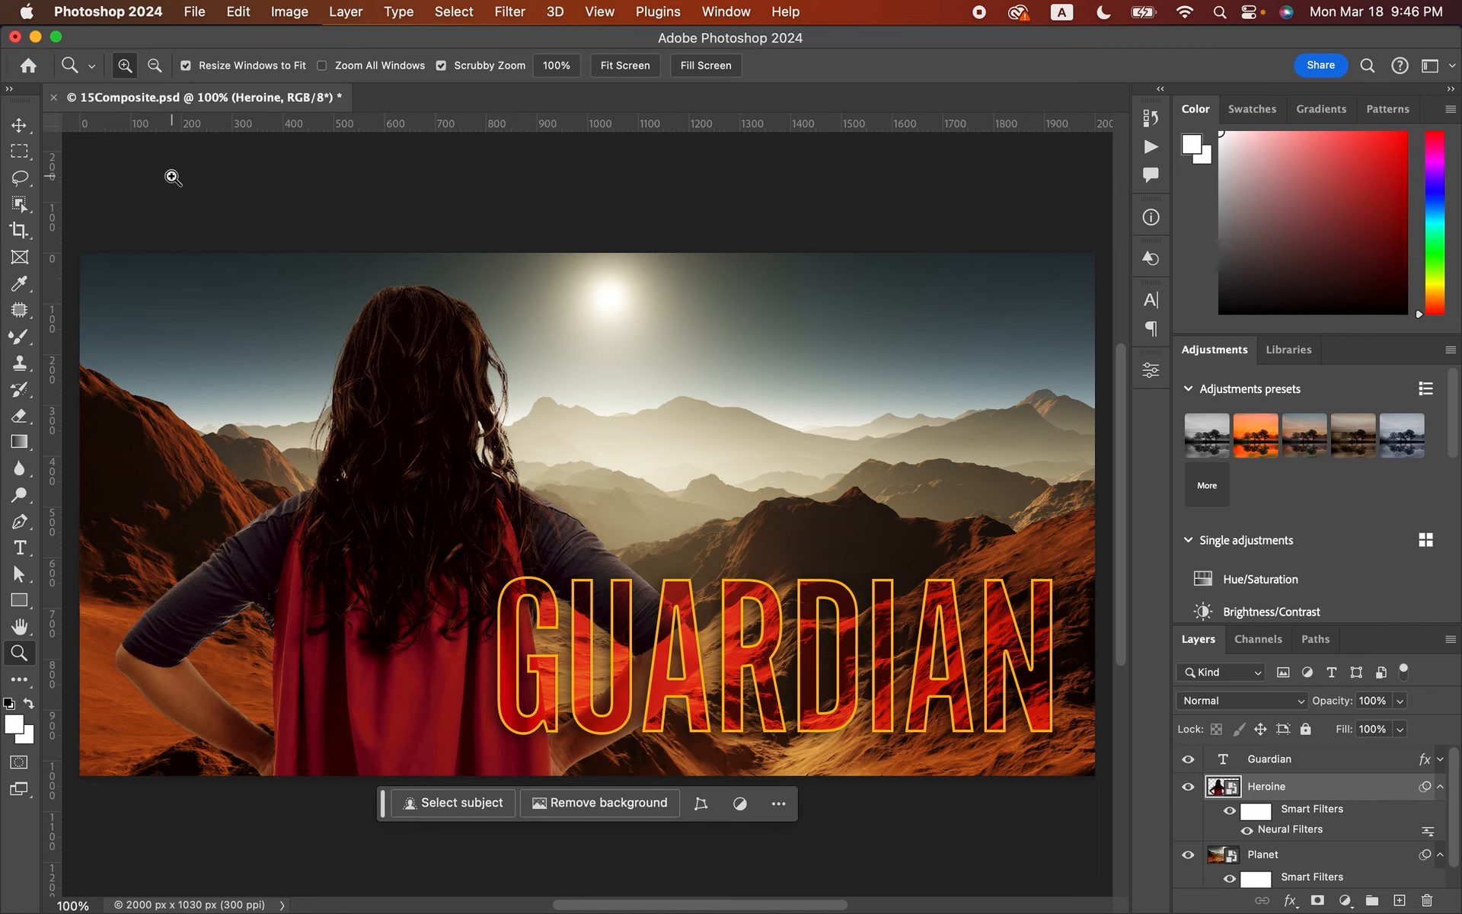
pyautogui.click(53, 97)
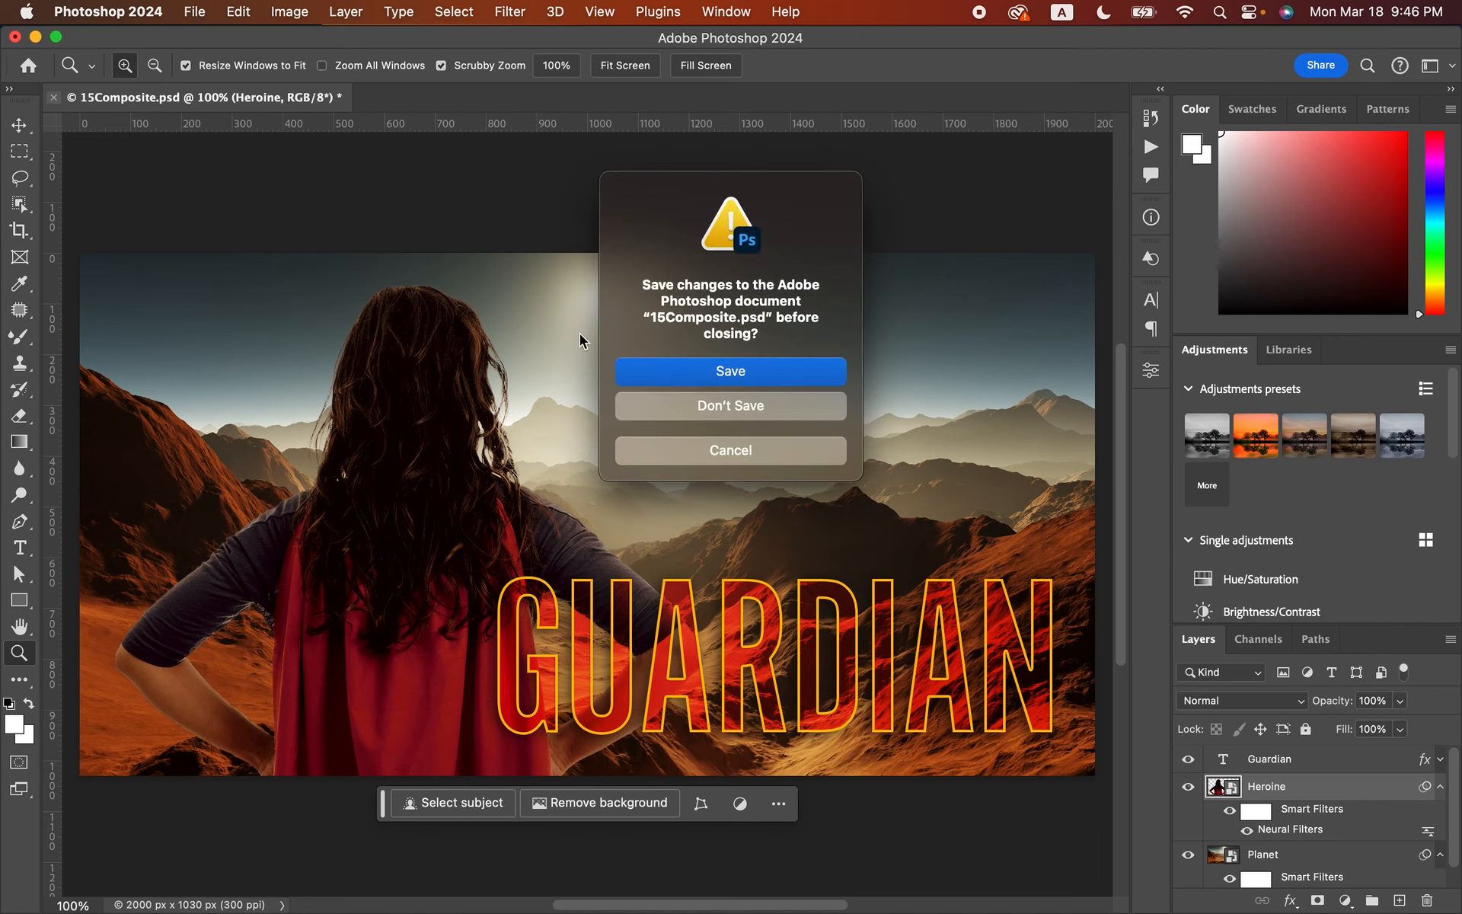
pyautogui.click(695, 410)
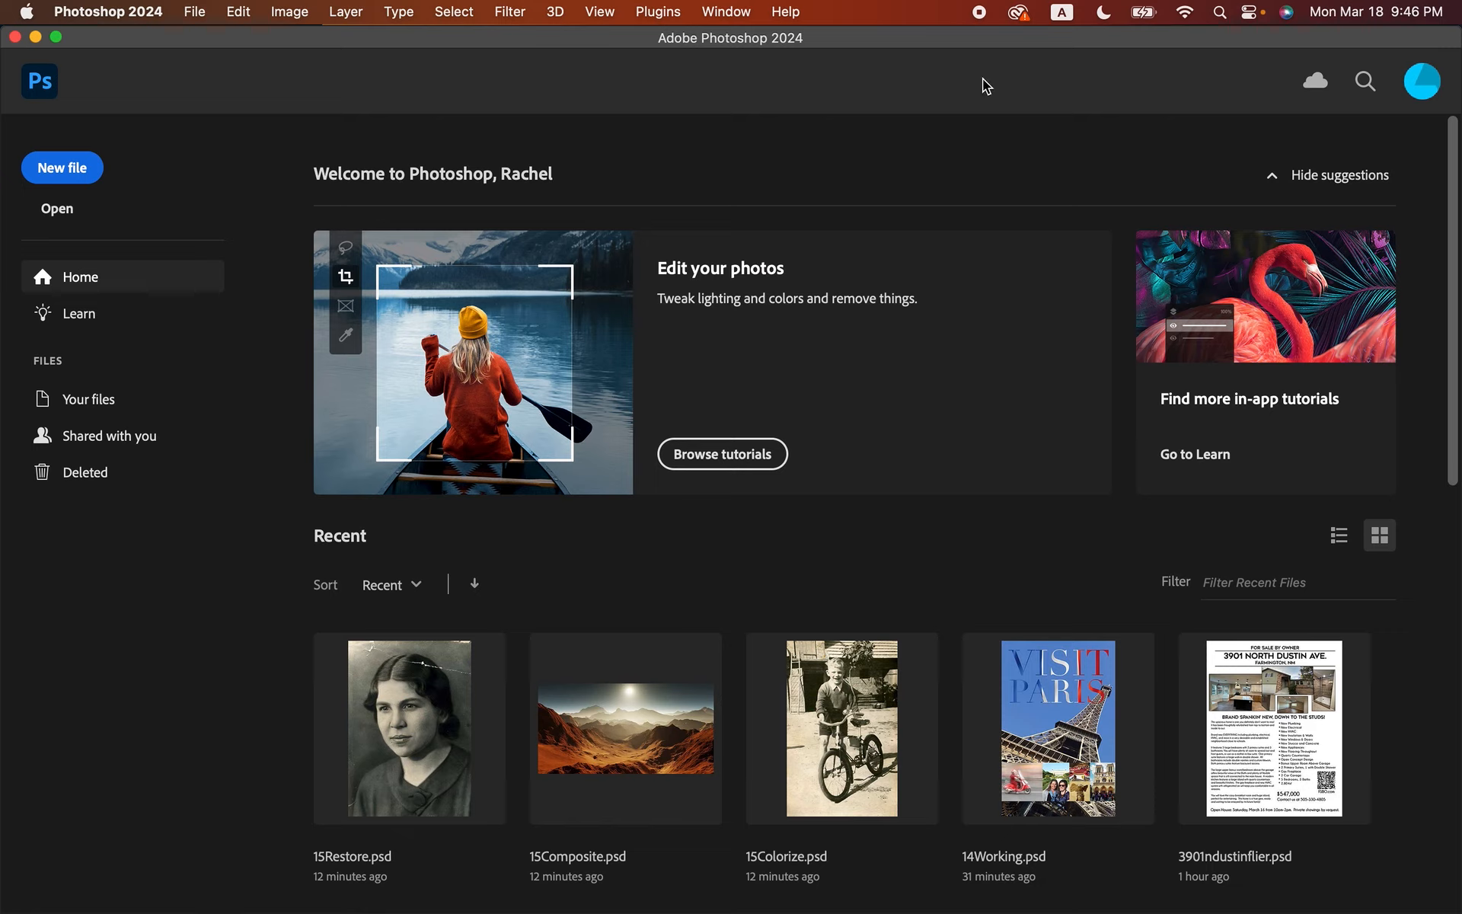